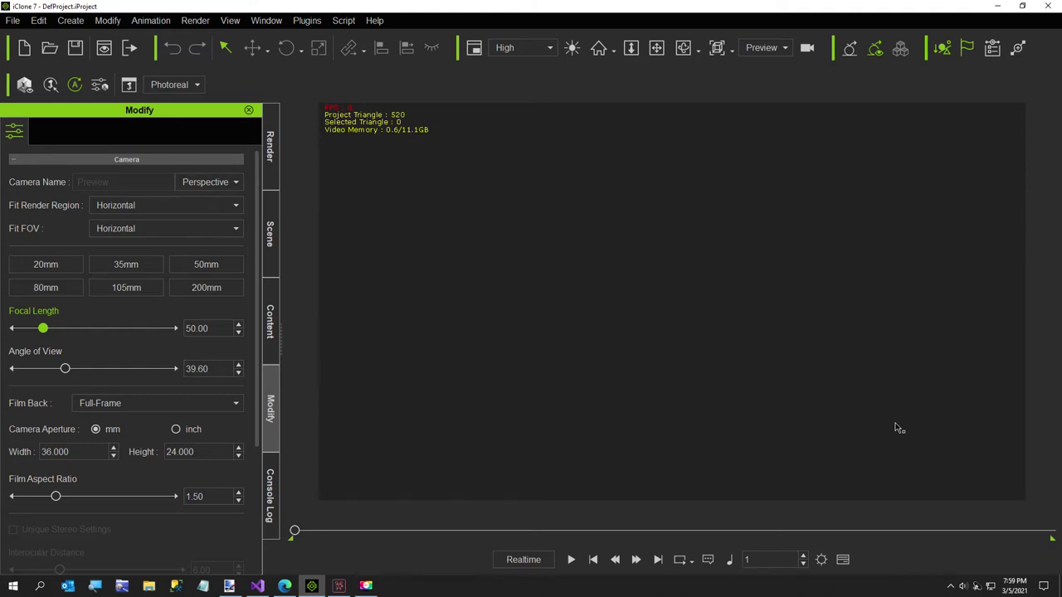
# - Load the BuildingCreator.py script from the SceneBuilder folder and set the floor count to 1
pyautogui.click(343, 20)
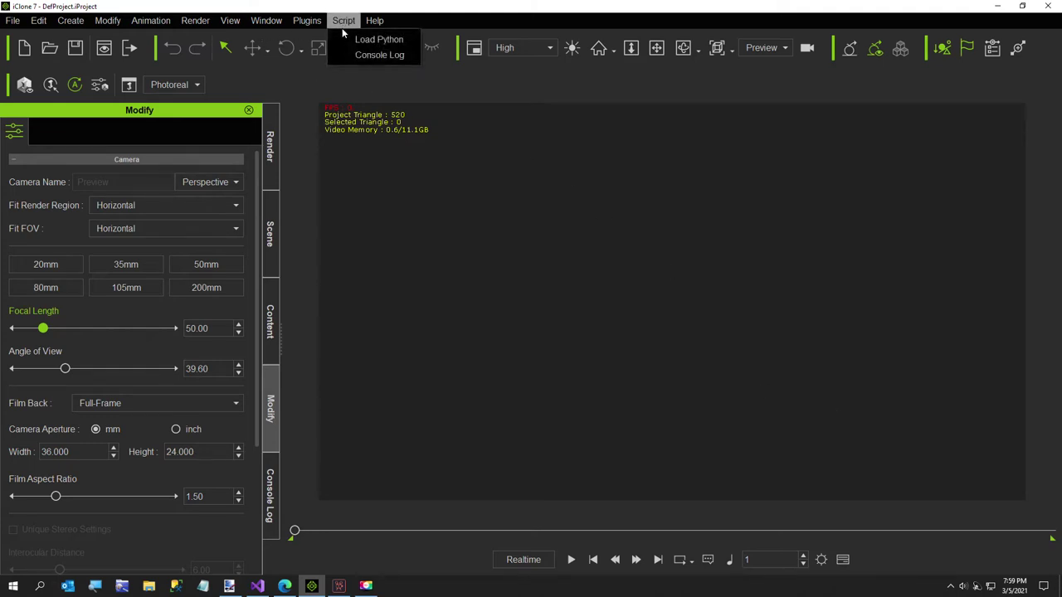
pyautogui.click(352, 43)
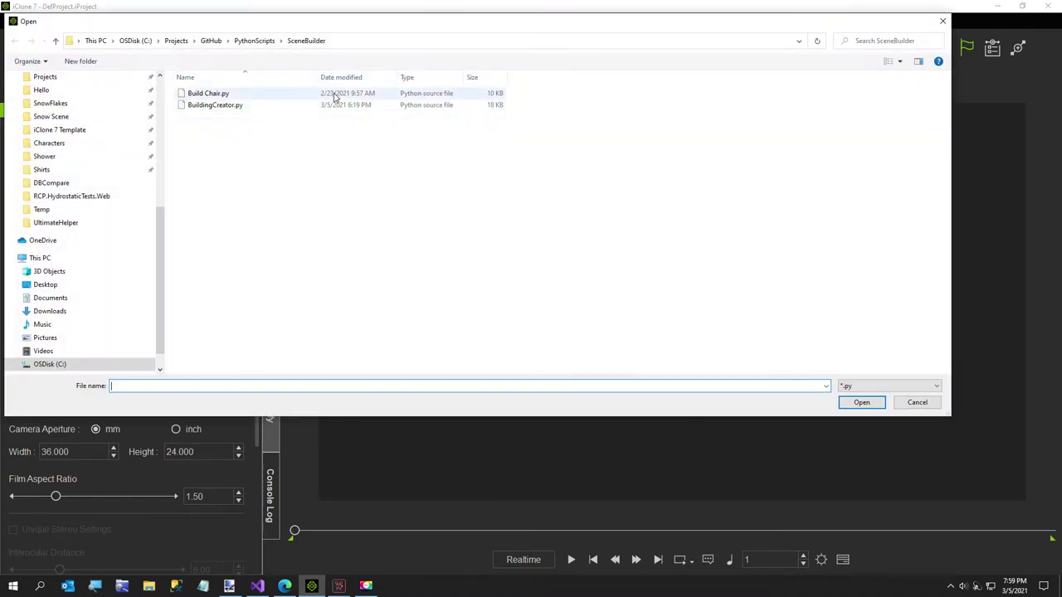
pyautogui.doubleClick(240, 106)
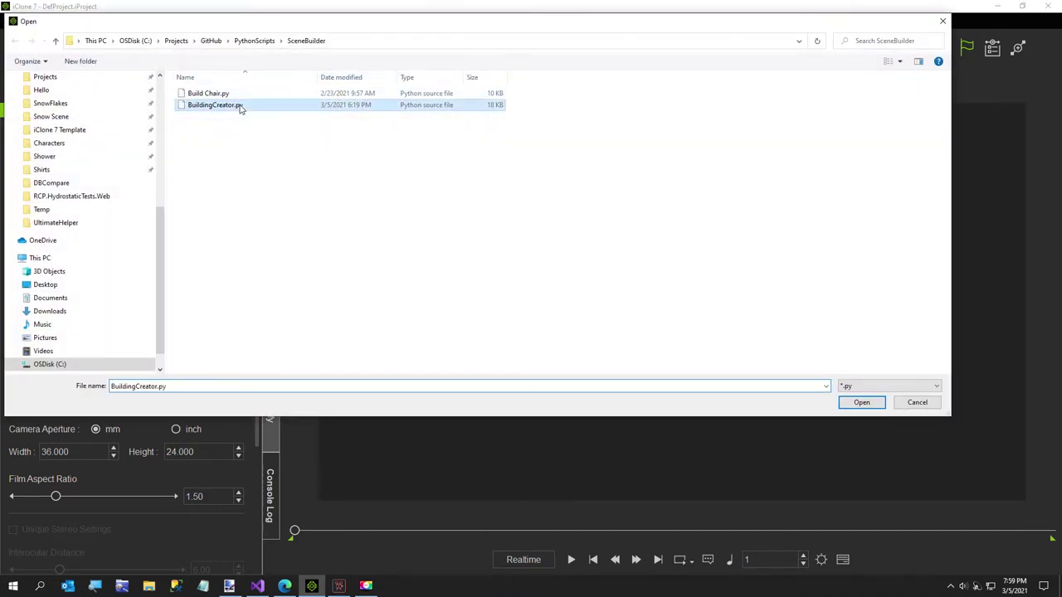
pyautogui.click(388, 144)
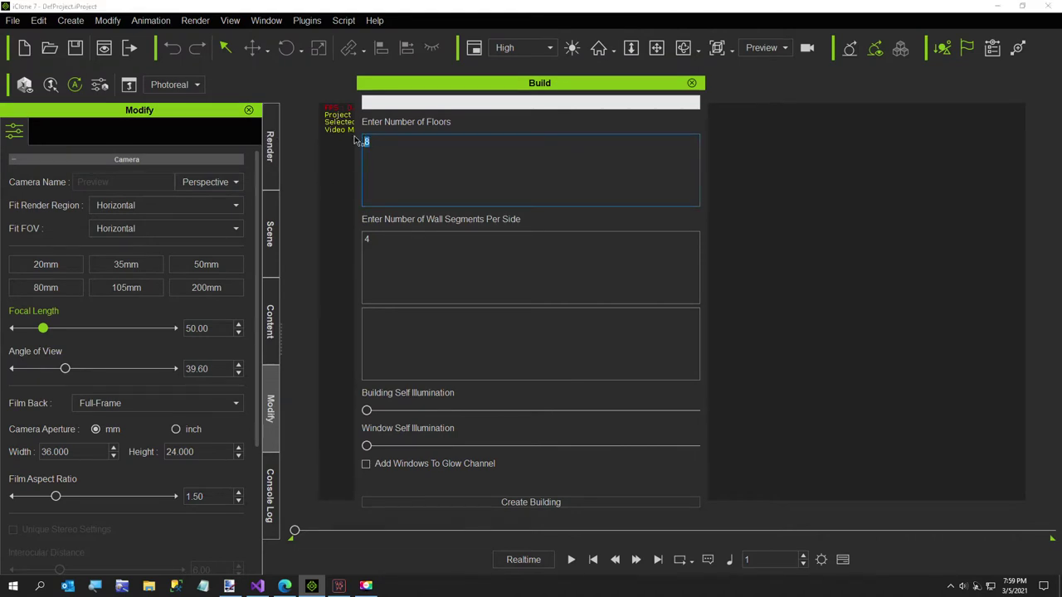
# - Set Wall Segments Per Side to 1
pyautogui.doubleClick(380, 244)
# - Create the building using Light Wood Color Small.jpg from Textures as the building texture
pyautogui.click(490, 503)
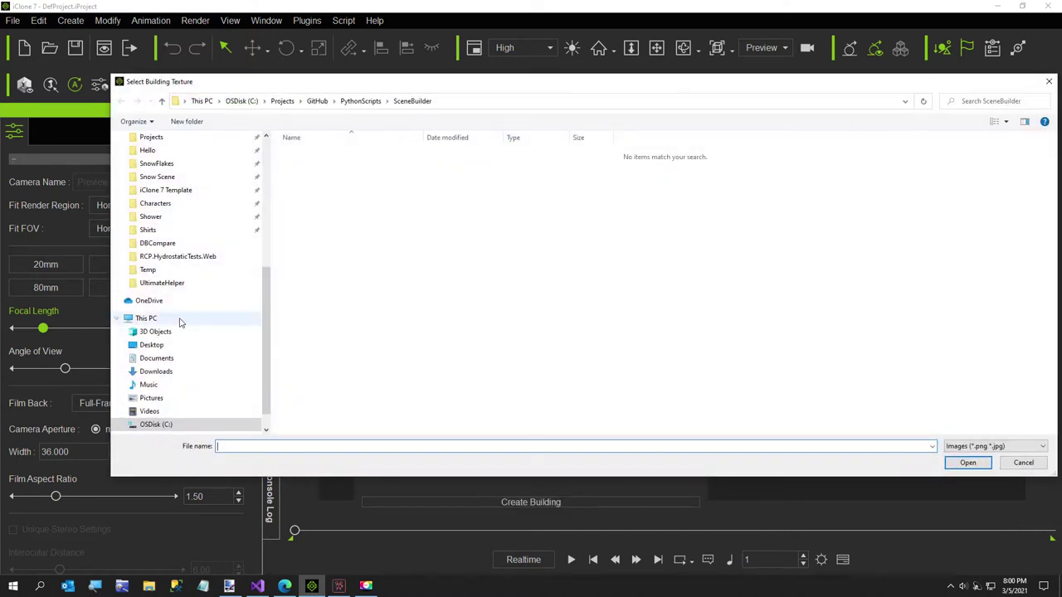
pyautogui.scroll(3, 151, 286)
pyautogui.scroll(1, 150, 286)
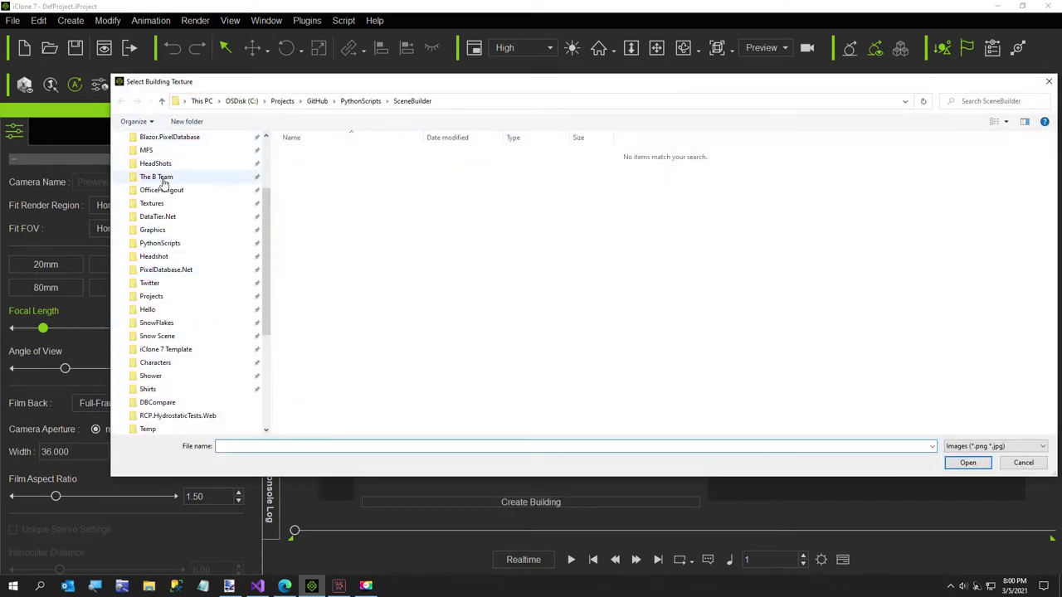
pyautogui.click(162, 205)
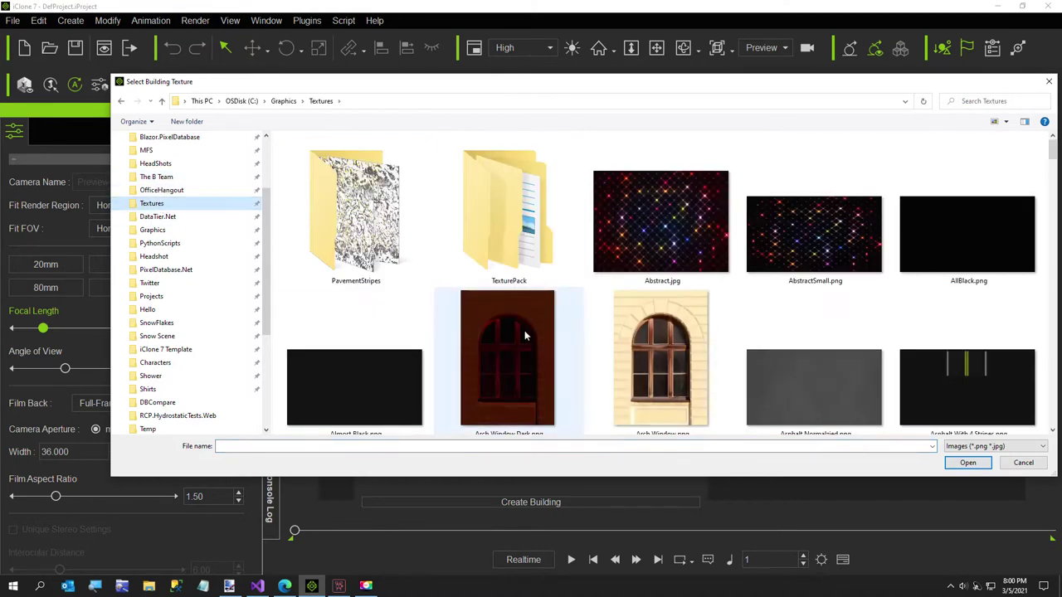
pyautogui.scroll(-3, 496, 325)
pyautogui.scroll(-10, 492, 326)
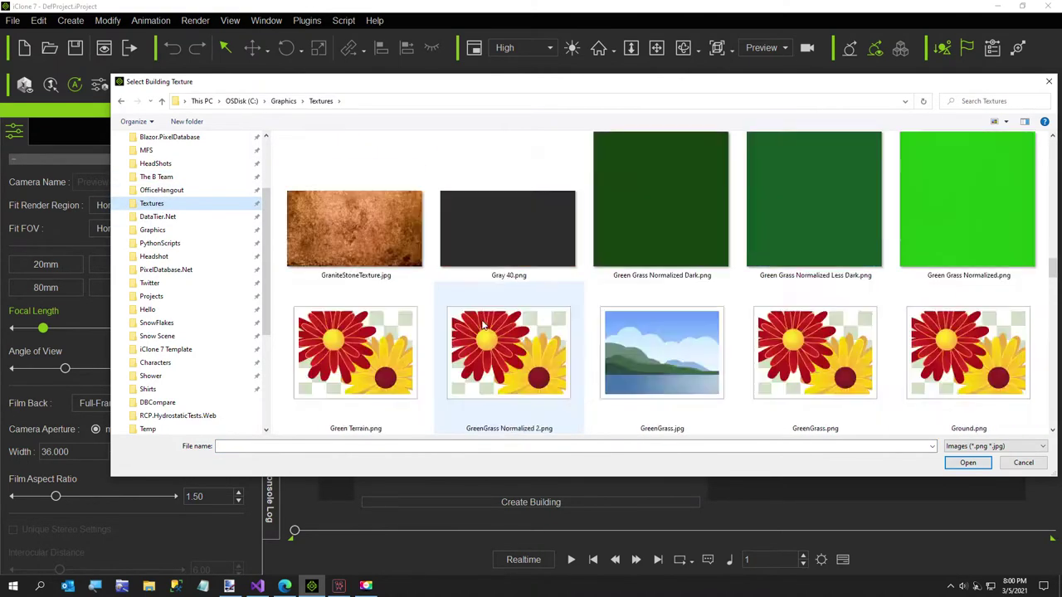
pyautogui.doubleClick(384, 249)
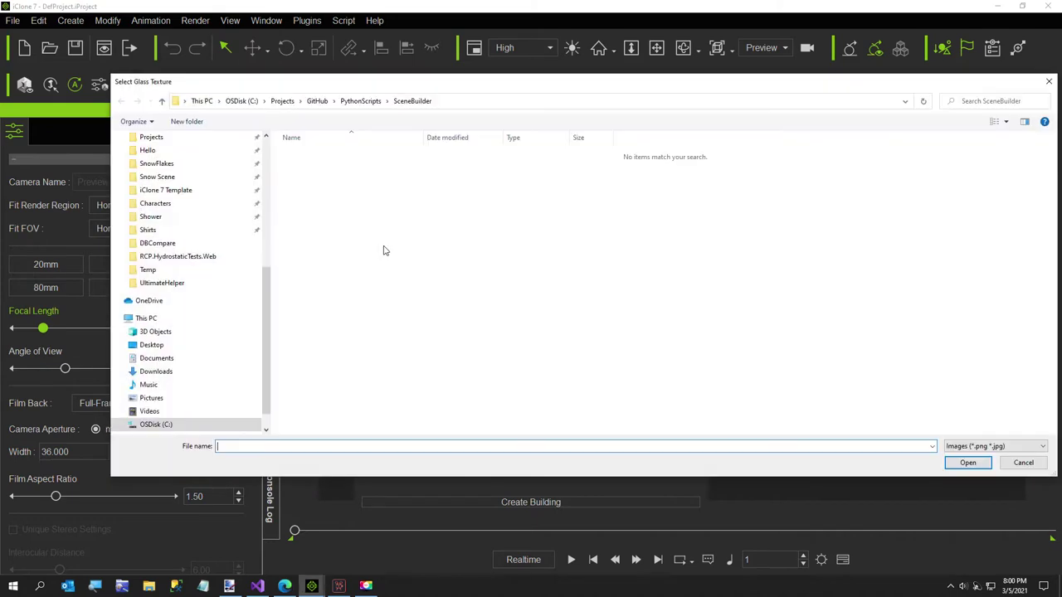
# - Choose Transparent Image.png from Textures as the glass texture
pyautogui.scroll(5, 147, 214)
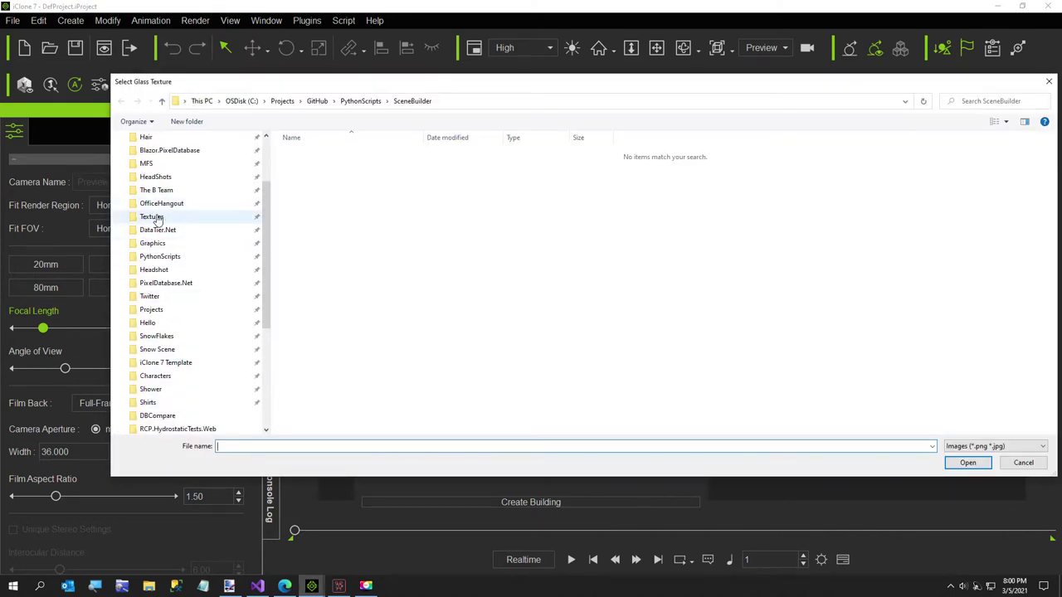
pyautogui.click(154, 217)
pyautogui.scroll(-6, 647, 302)
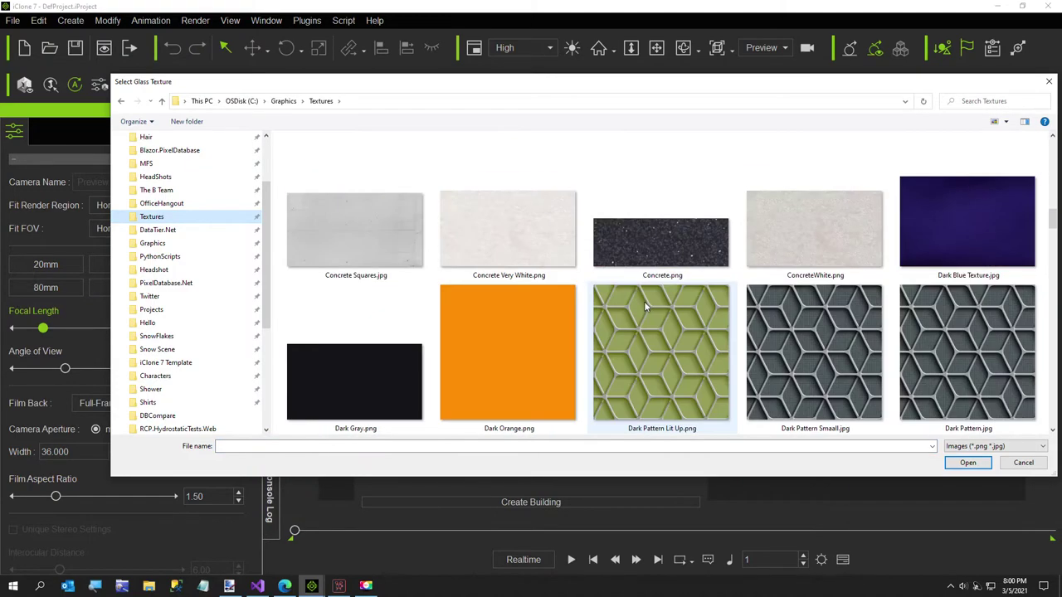
pyautogui.scroll(-10, 928, 365)
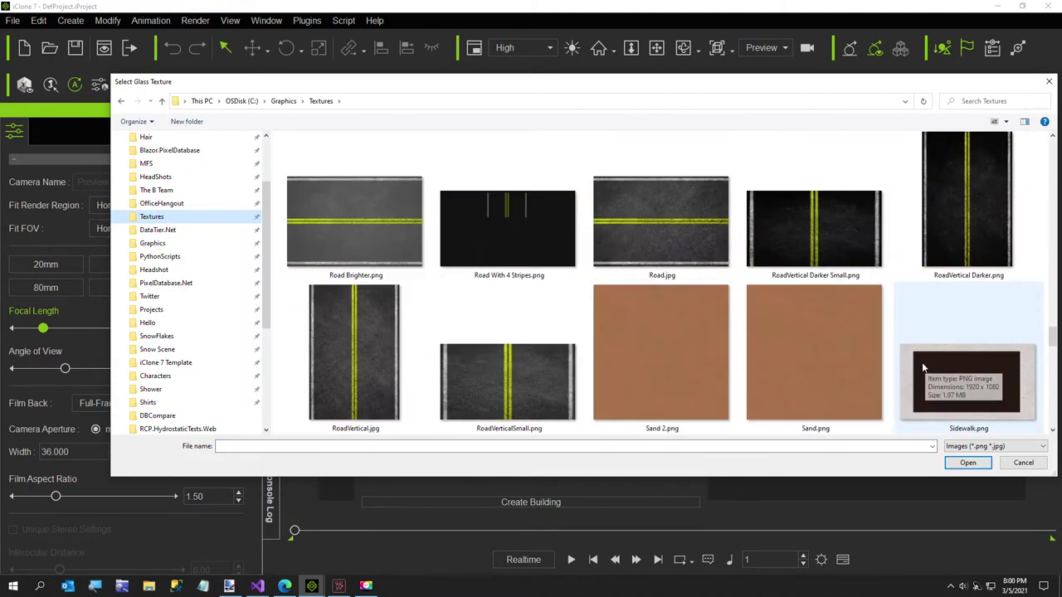
pyautogui.scroll(-4, 915, 358)
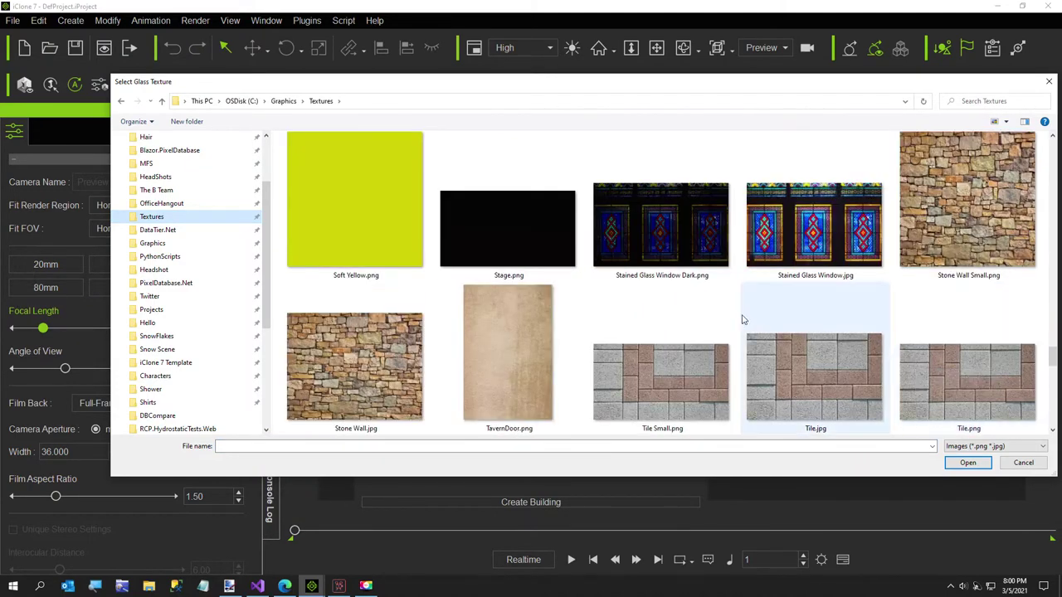
pyautogui.scroll(-4, 730, 319)
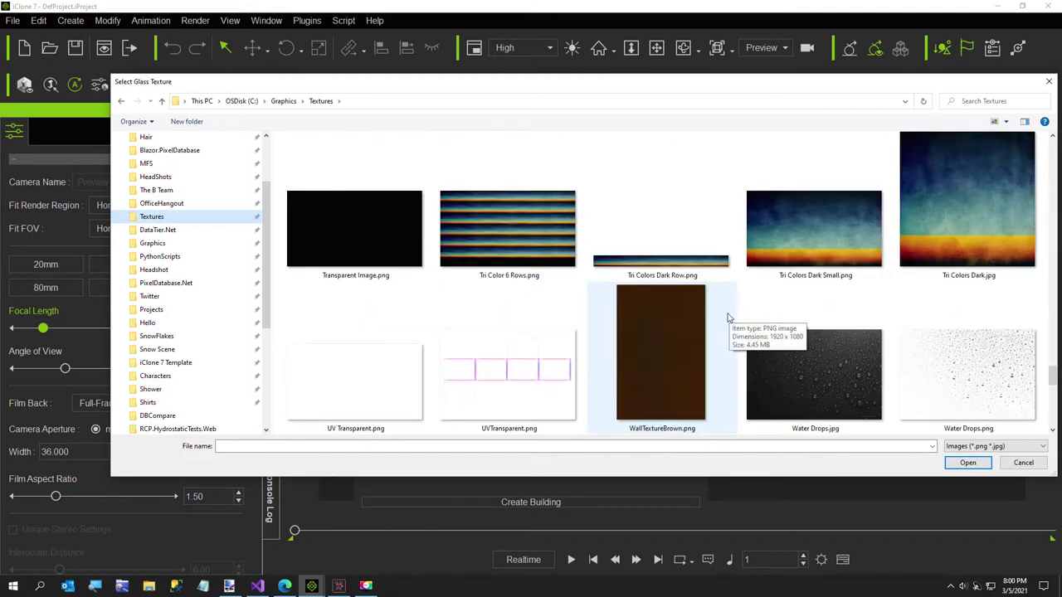
pyautogui.scroll(2, 726, 318)
pyautogui.scroll(2, 723, 317)
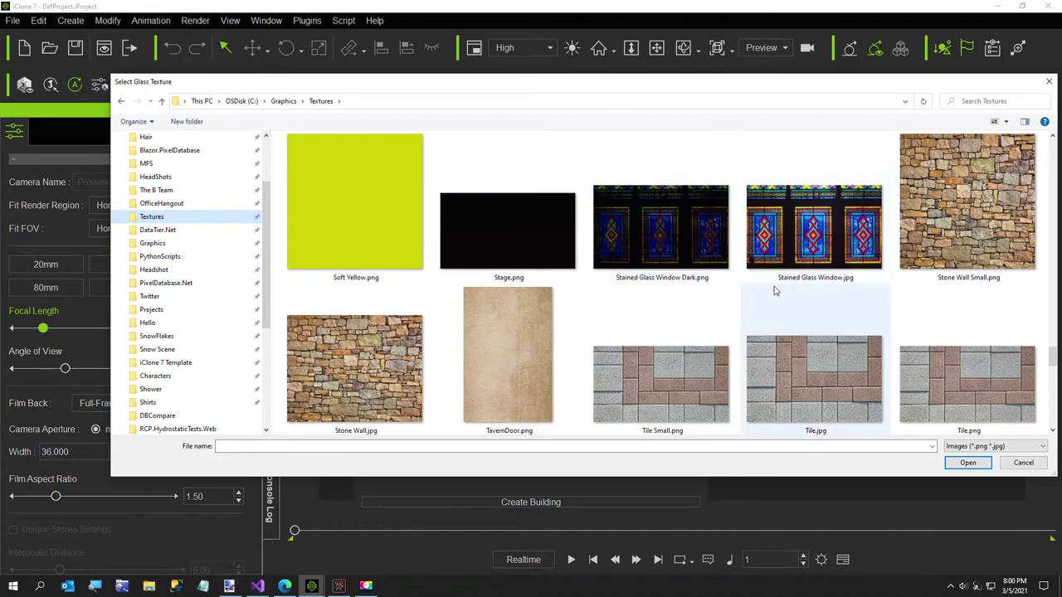
pyautogui.scroll(-2, 771, 294)
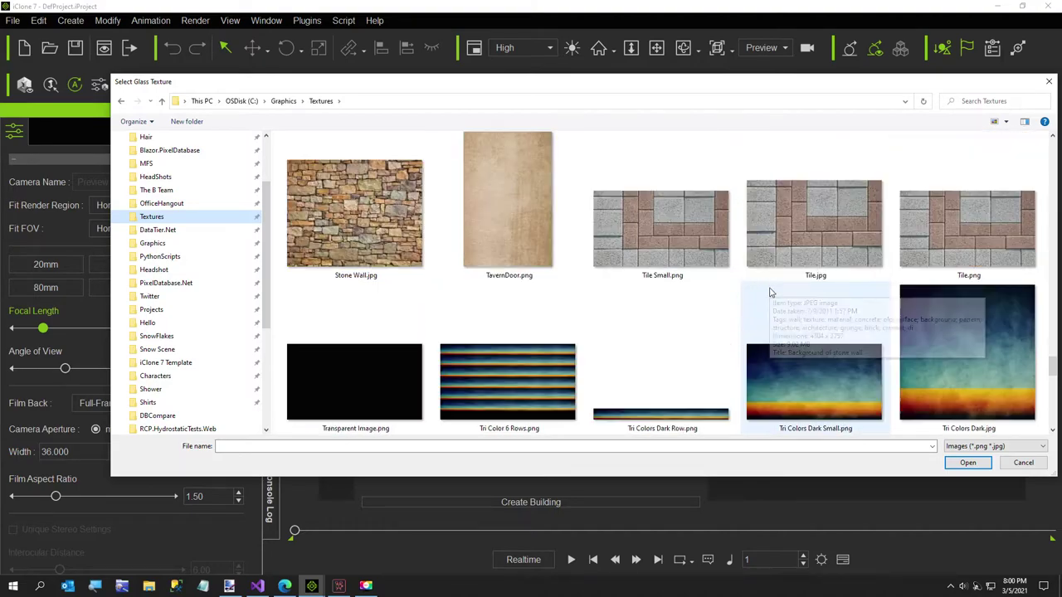
pyautogui.doubleClick(363, 372)
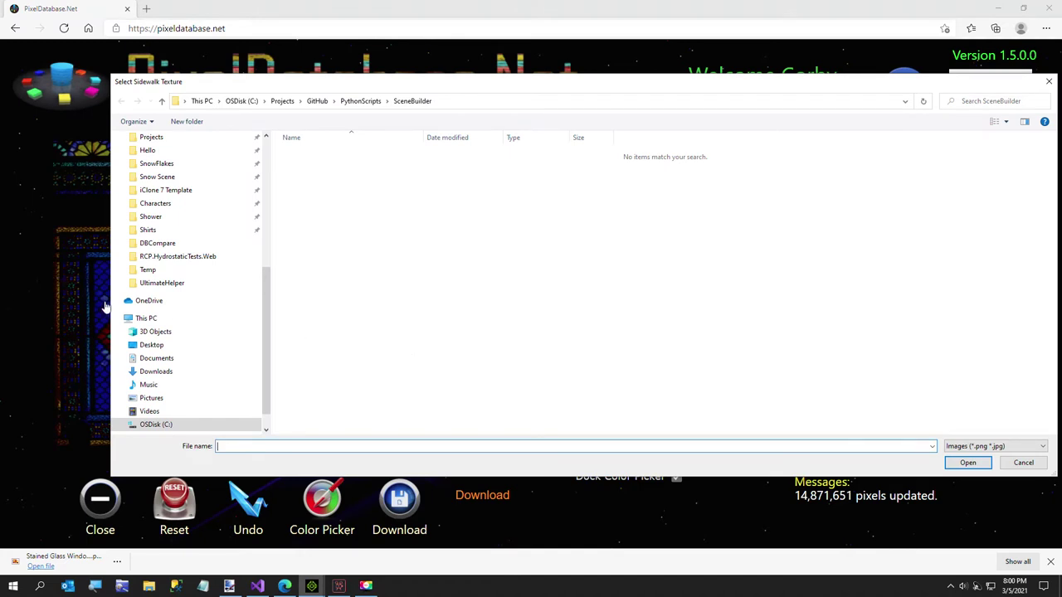
# - Choose Sand 2.png from Textures as the sidewalk texture
pyautogui.scroll(6, 149, 278)
pyautogui.scroll(1, 166, 271)
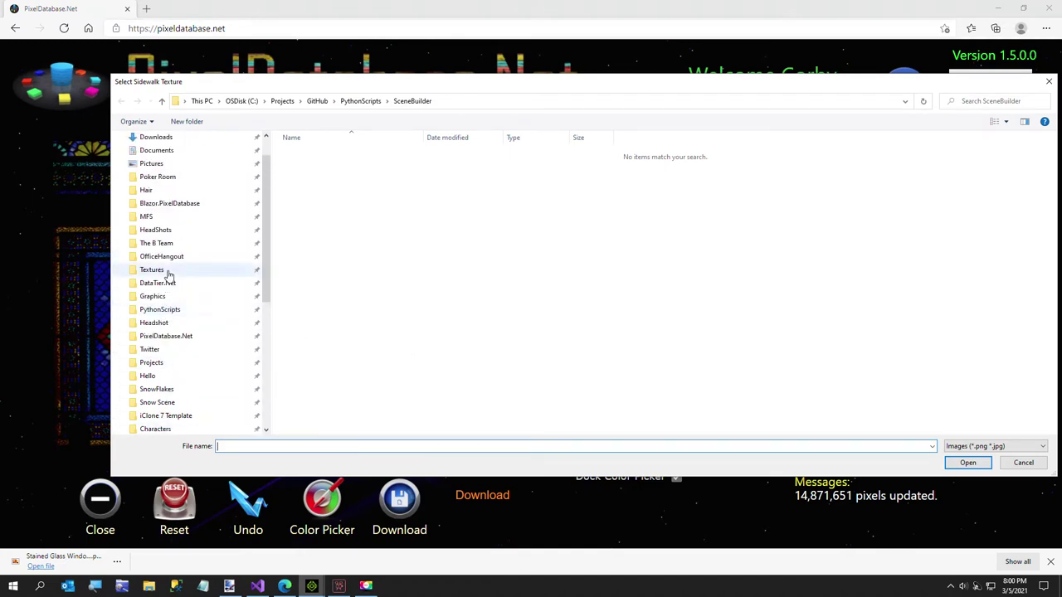
pyautogui.click(157, 271)
pyautogui.scroll(-10, 498, 332)
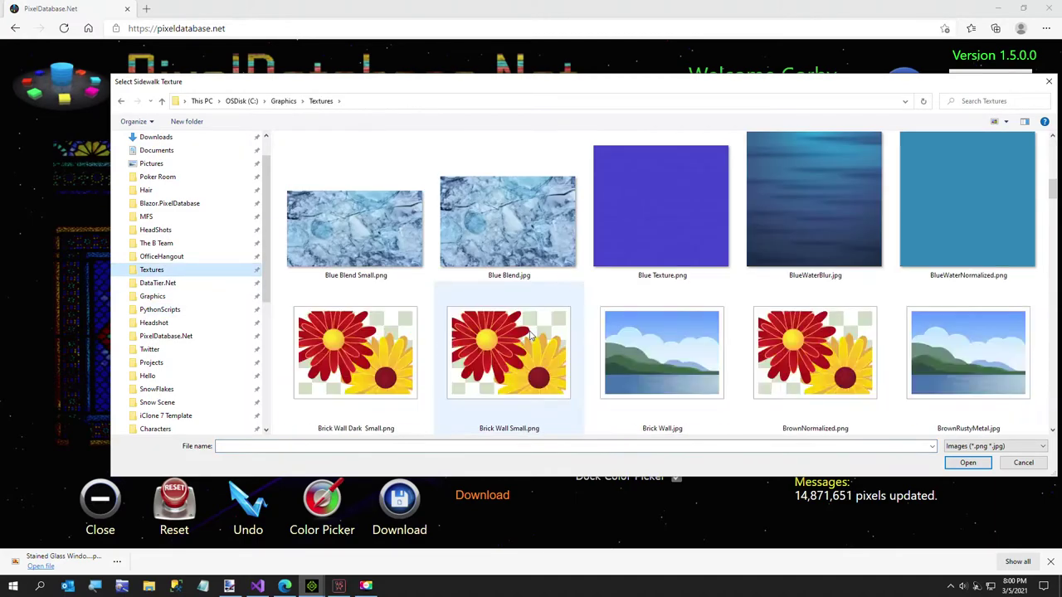
pyautogui.scroll(-15, 519, 332)
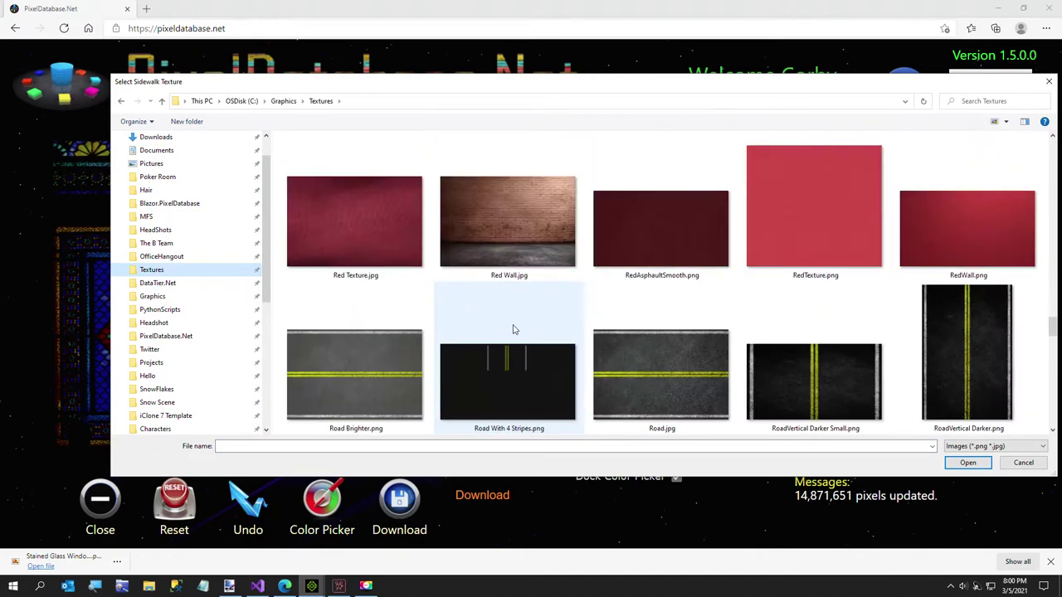
pyautogui.scroll(-3, 506, 332)
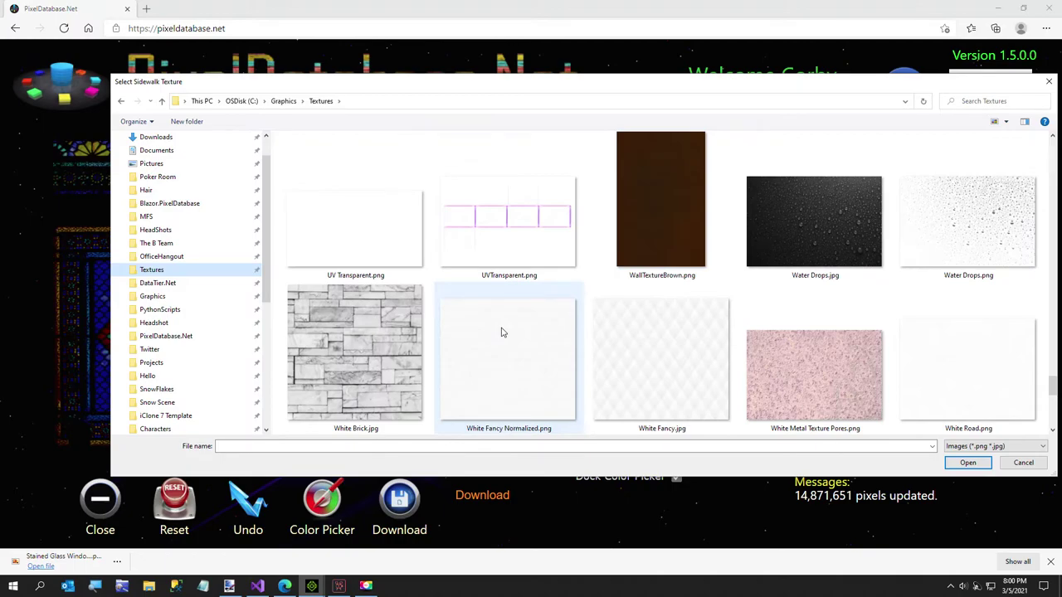
pyautogui.scroll(9, 501, 331)
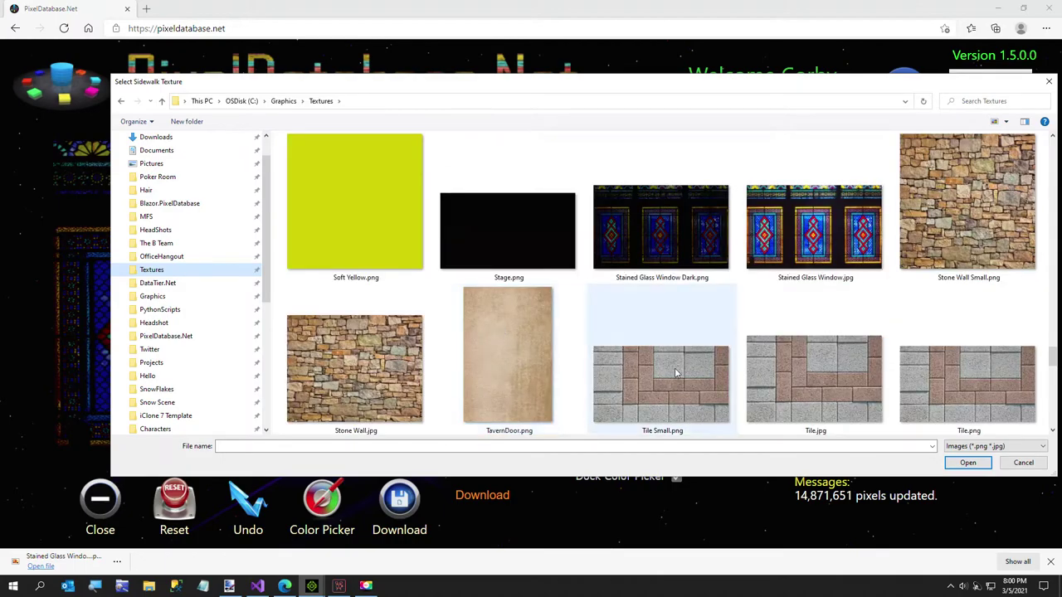
pyautogui.scroll(3, 665, 370)
pyautogui.doubleClick(648, 251)
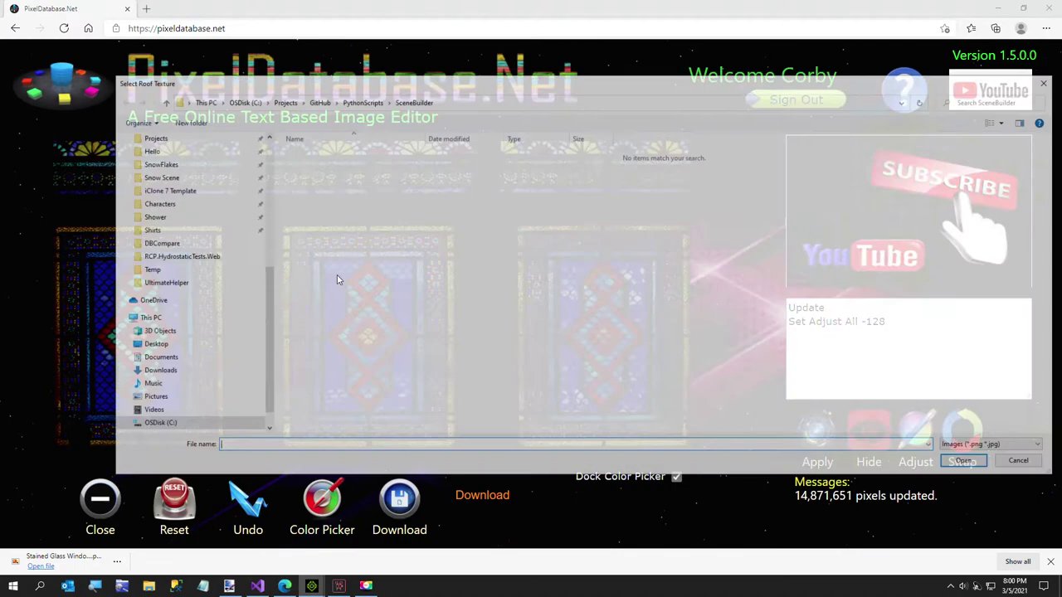
# - Choose Light Wood Color Small.jpg as the roof texture to finish the wooden building
pyautogui.scroll(6, 234, 286)
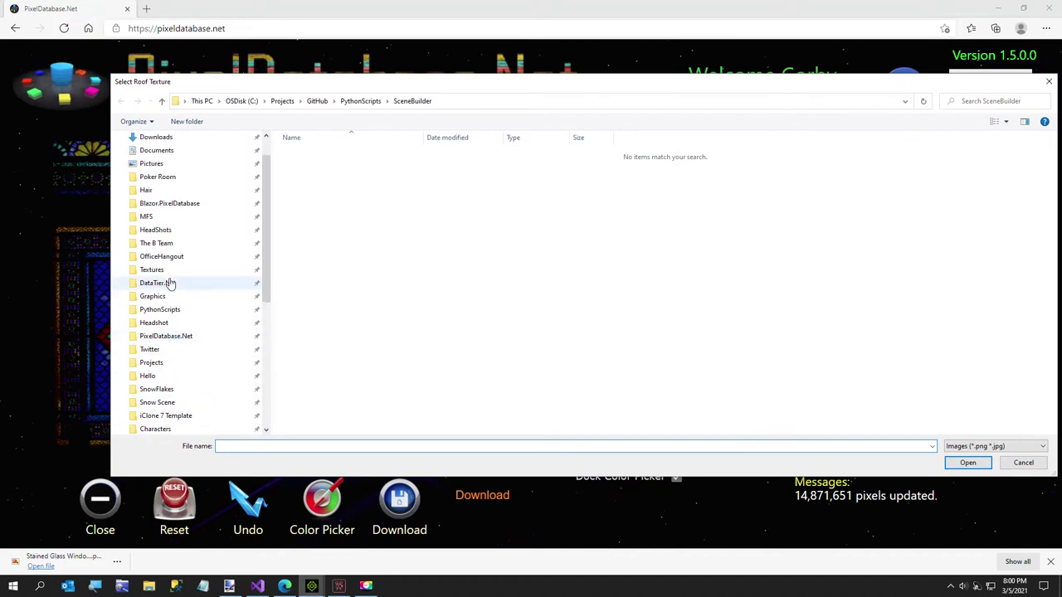
pyautogui.scroll(1, 158, 277)
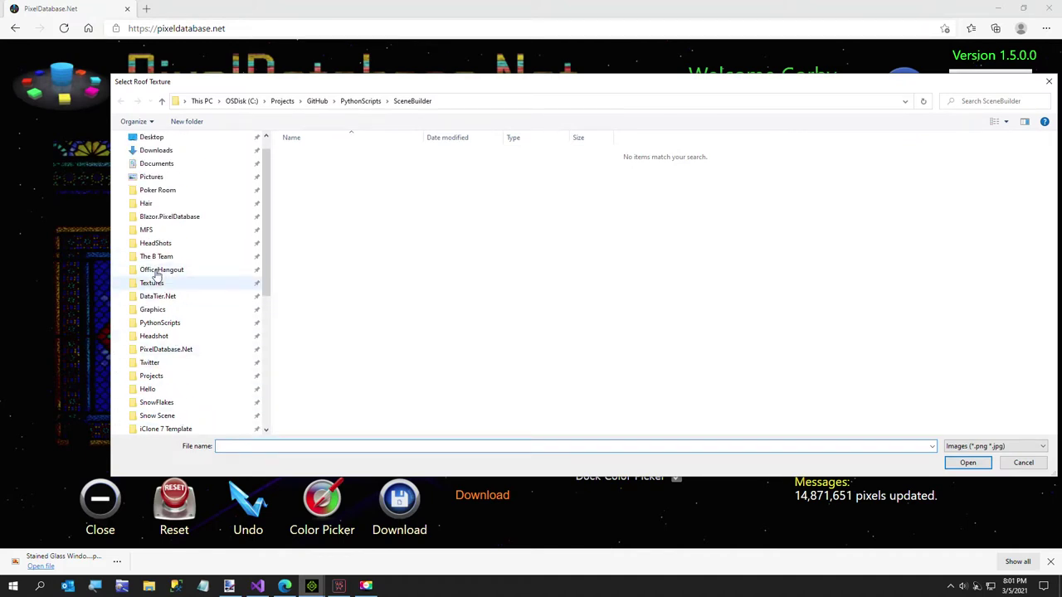
pyautogui.click(156, 272)
pyautogui.click(152, 283)
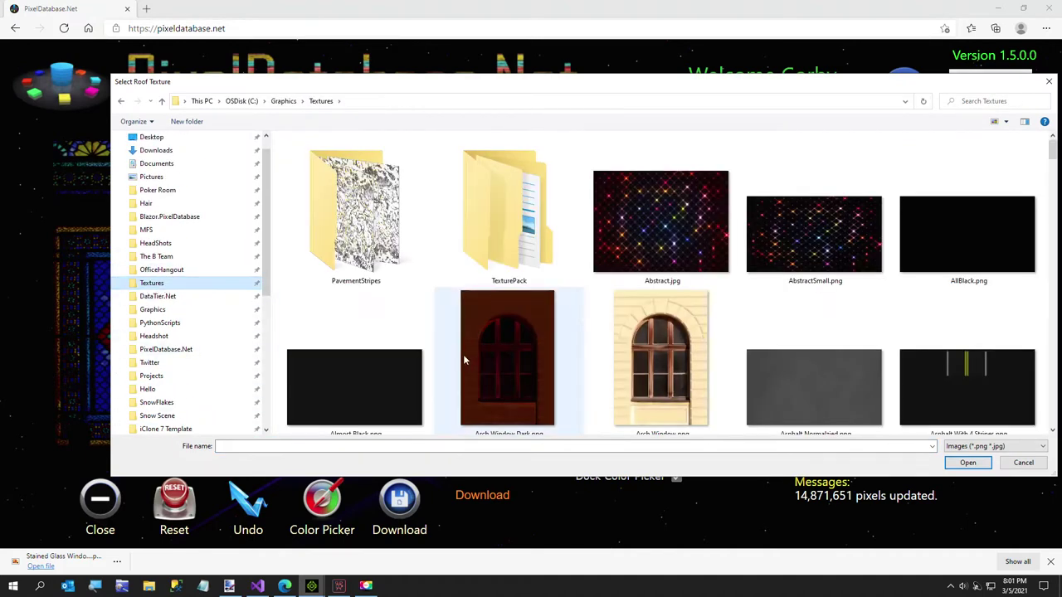
pyautogui.scroll(-12, 452, 361)
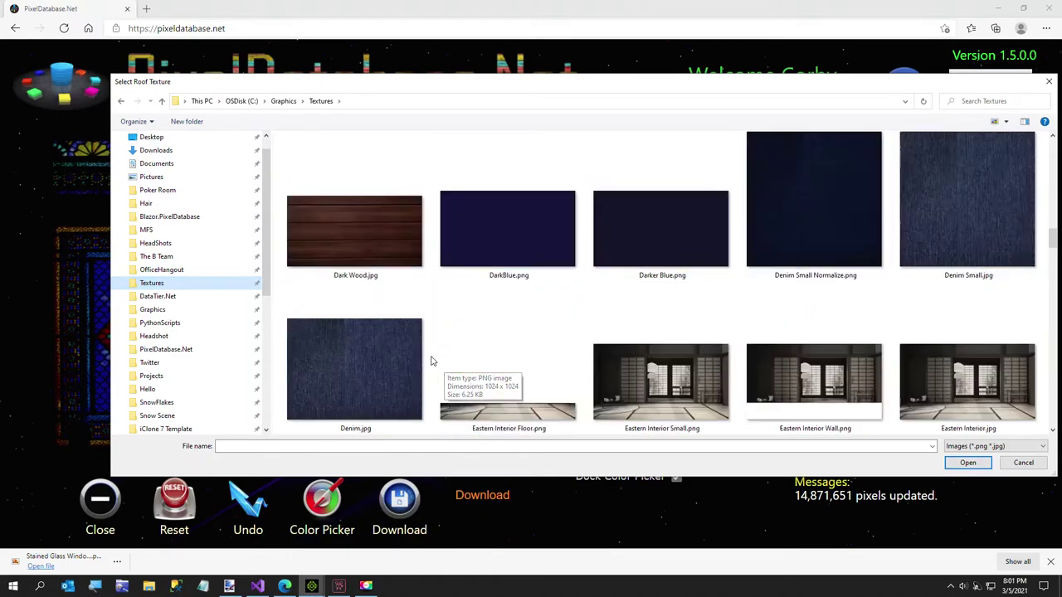
pyautogui.scroll(-8, 425, 350)
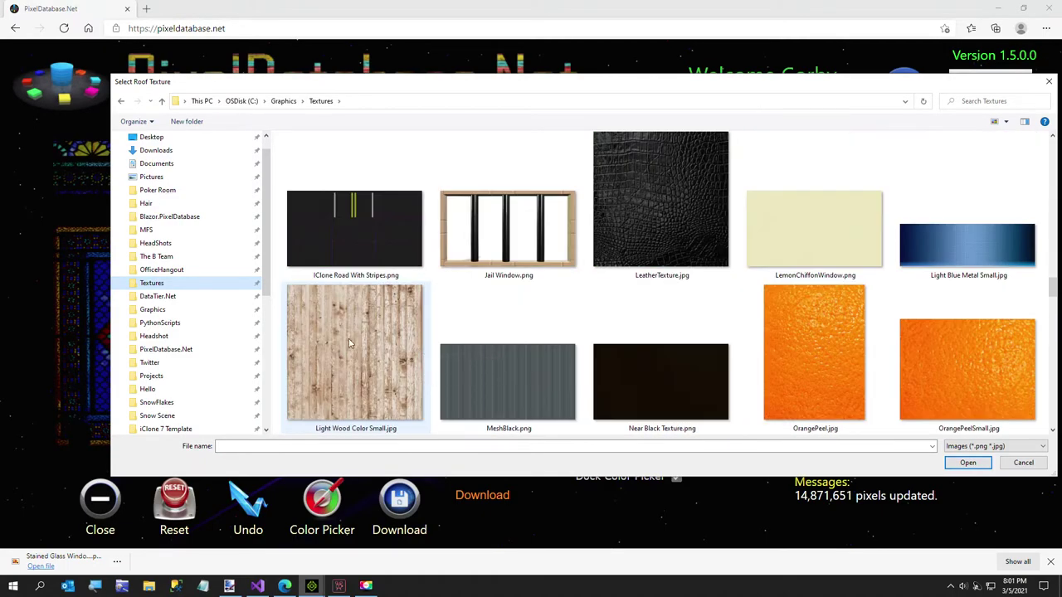
pyautogui.click(348, 339)
pyautogui.doubleClick(349, 339)
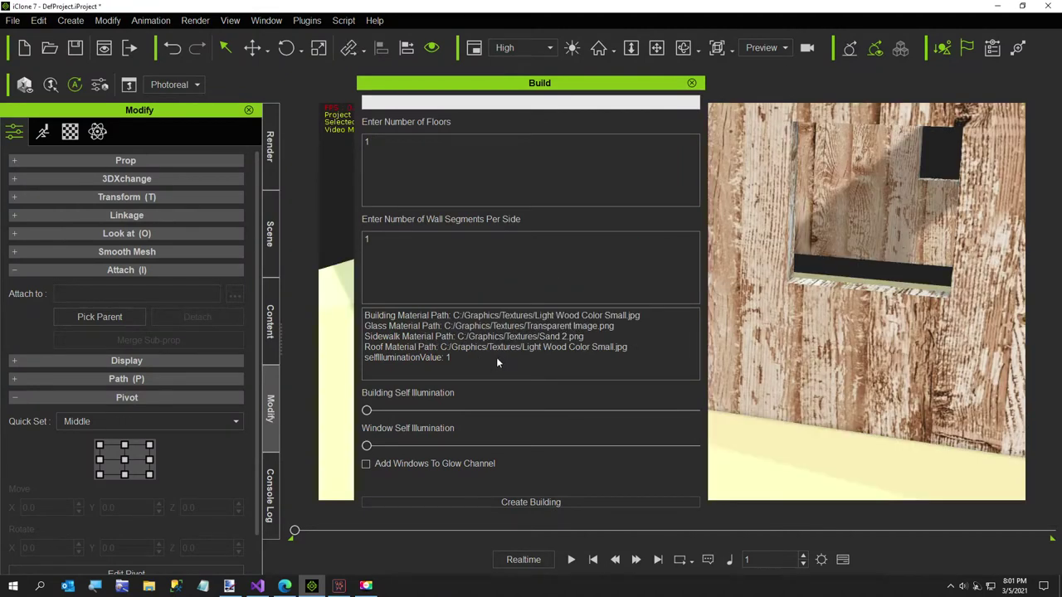
pyautogui.click(691, 85)
pyautogui.scroll(-6, 700, 238)
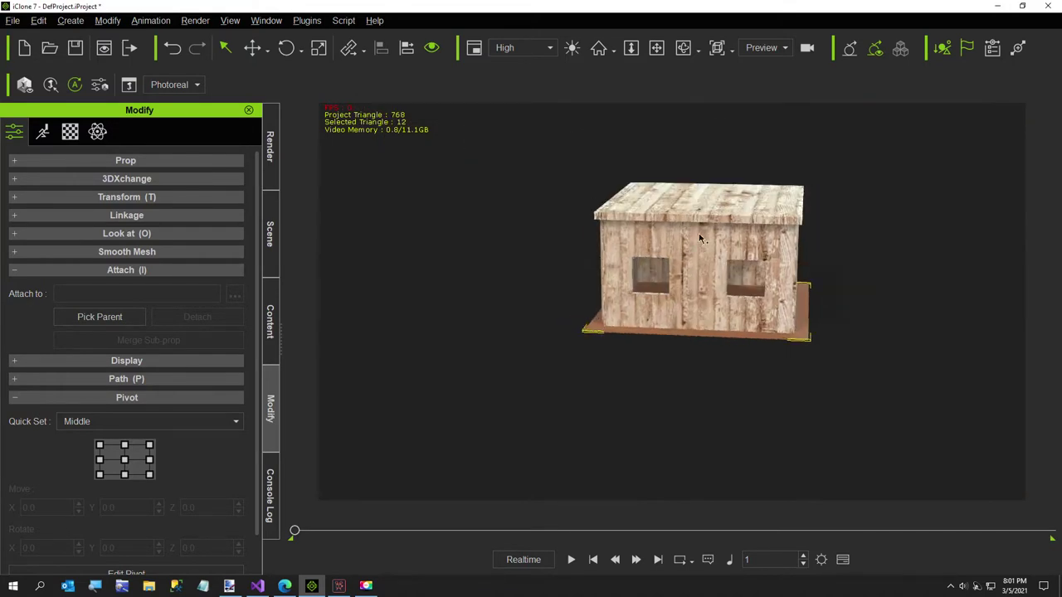
pyautogui.moveTo(699, 239); pyautogui.dragTo(765, 240, button='right')
pyautogui.scroll(8, 715, 308)
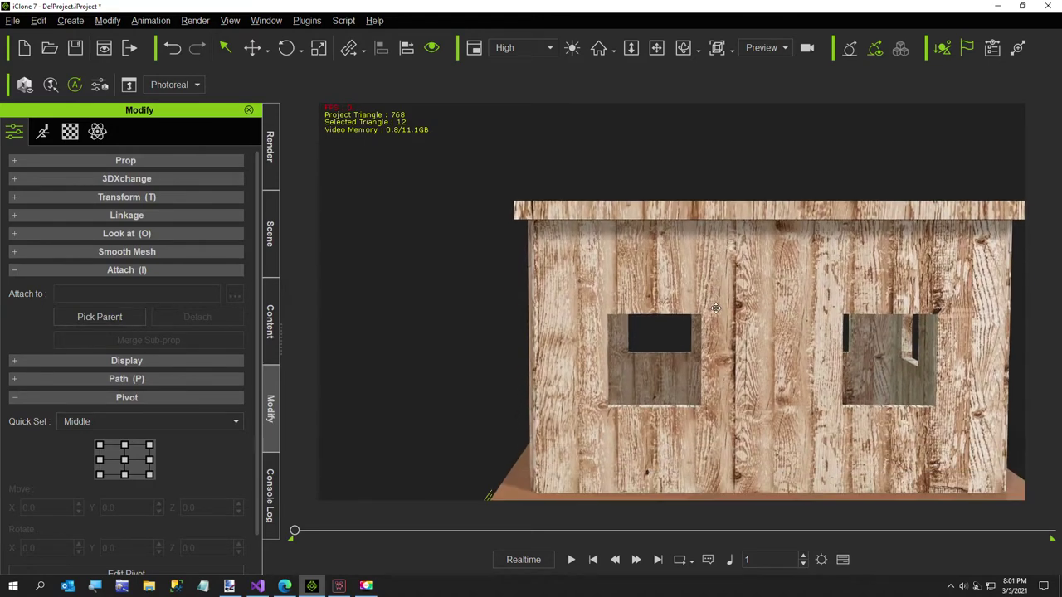
pyautogui.moveTo(715, 307); pyautogui.dragTo(709, 376, button='right')
pyautogui.scroll(5, 709, 375)
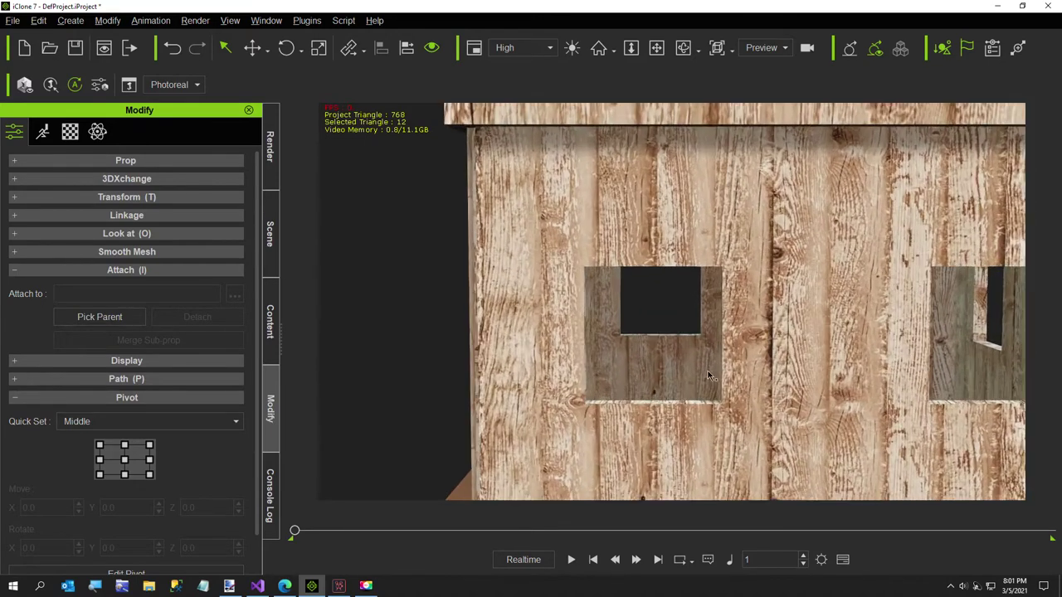
pyautogui.scroll(8, 709, 376)
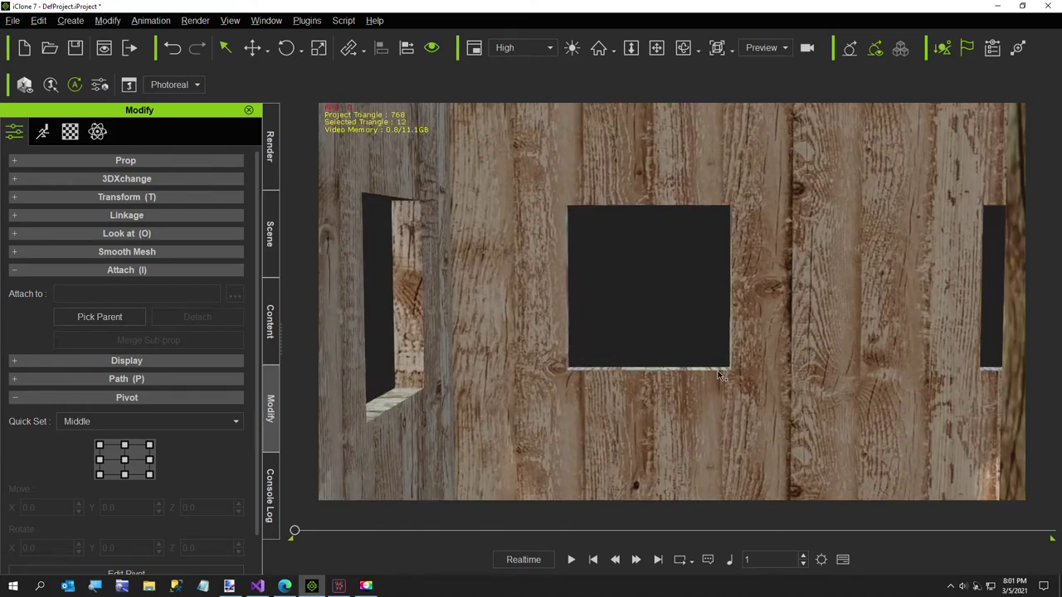
pyautogui.moveTo(720, 375); pyautogui.dragTo(958, 456, button='right')
pyautogui.press('f')
pyautogui.moveTo(900, 439); pyautogui.dragTo(835, 386, button='right')
pyautogui.moveTo(807, 343); pyautogui.dragTo(637, 427, button='right')
pyautogui.moveTo(637, 427); pyautogui.dragTo(697, 453, button='middle')
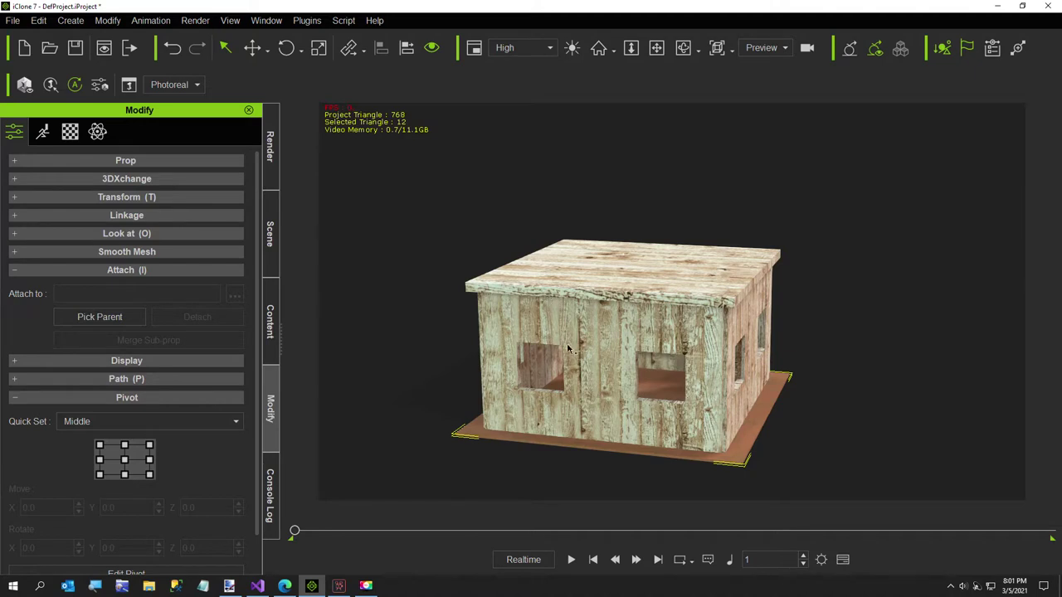
pyautogui.click(12, 21)
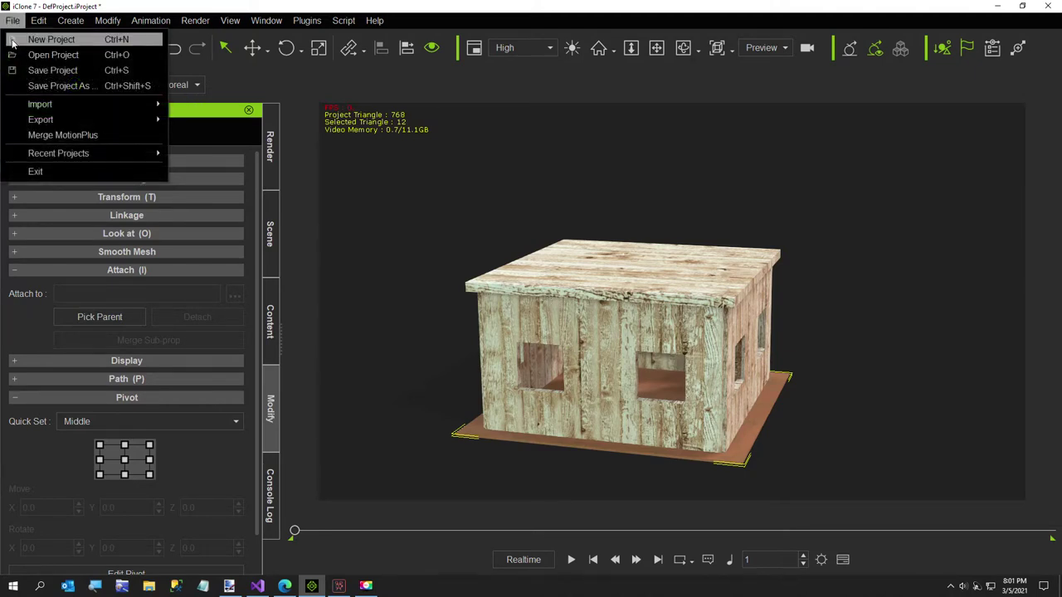
# - Start a new project without saving and reload the BuildingCreator.py script
pyautogui.click(12, 41)
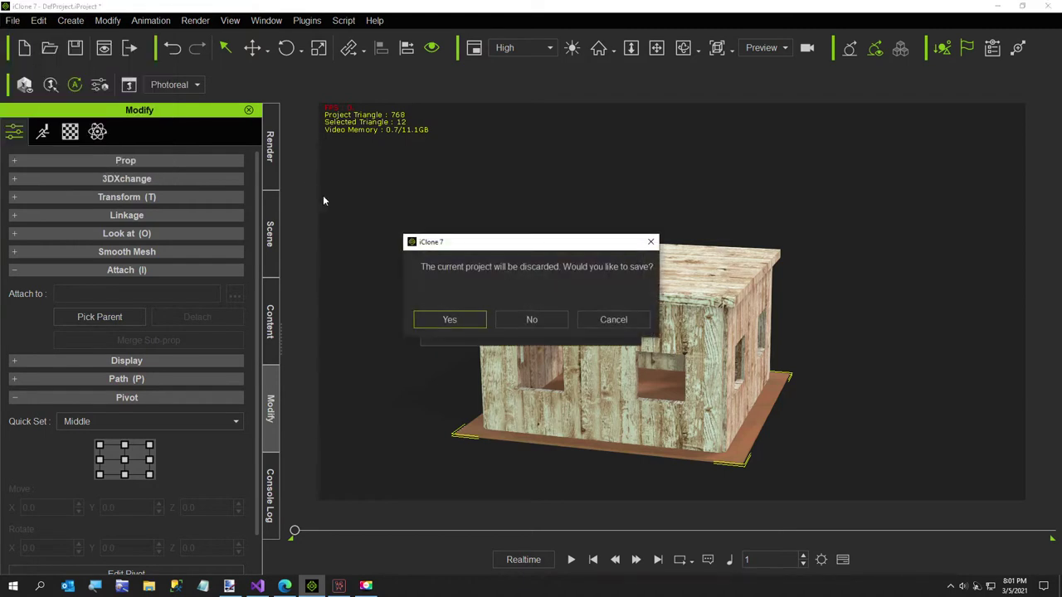
pyautogui.click(503, 326)
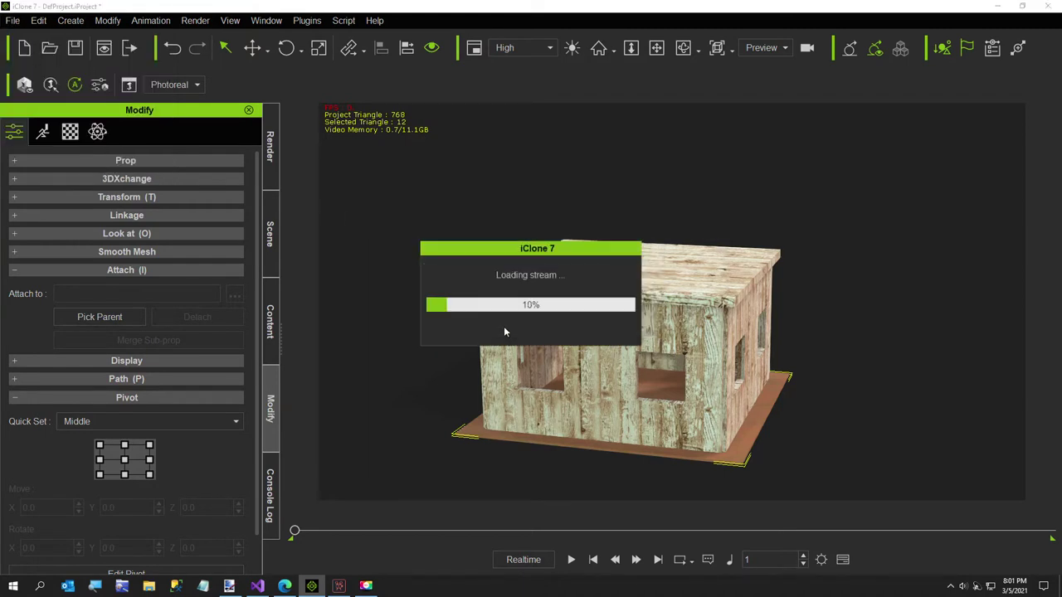
pyautogui.click(343, 20)
pyautogui.click(348, 42)
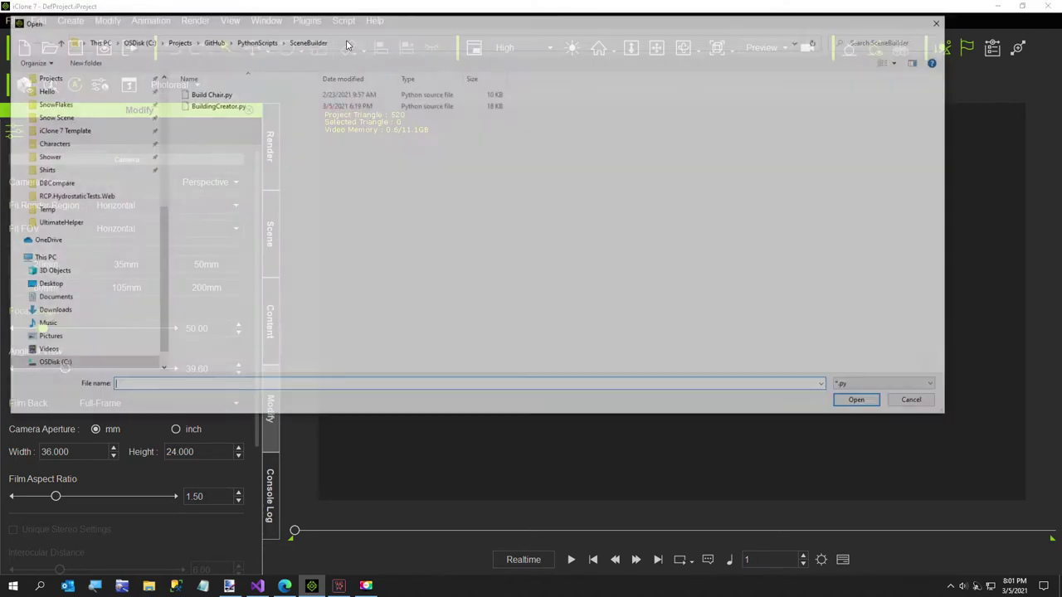
pyautogui.doubleClick(215, 105)
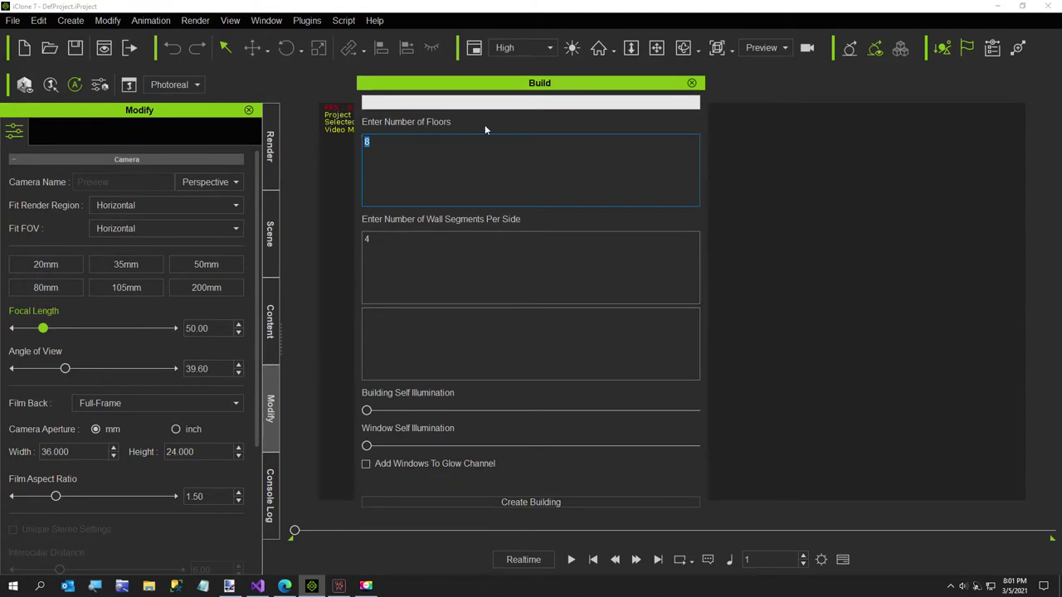
# - Set the building to 2 floors and 2 wall segments per side
pyautogui.write('2')
pyautogui.click(375, 243)
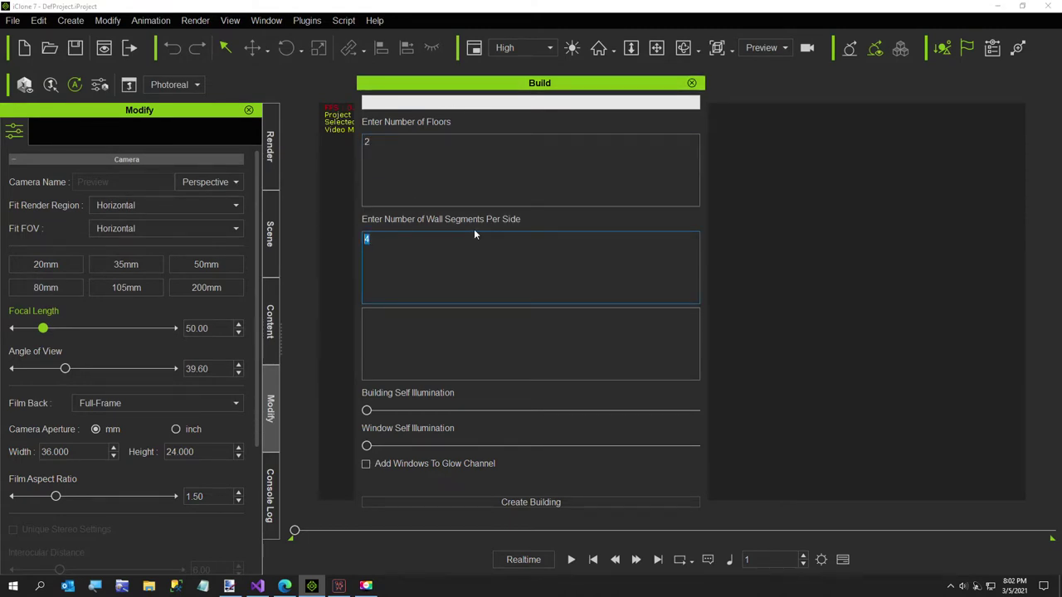
pyautogui.write('2')
# - Create the building with Stone Wall Small.png from Textures as the building texture
pyautogui.click(519, 503)
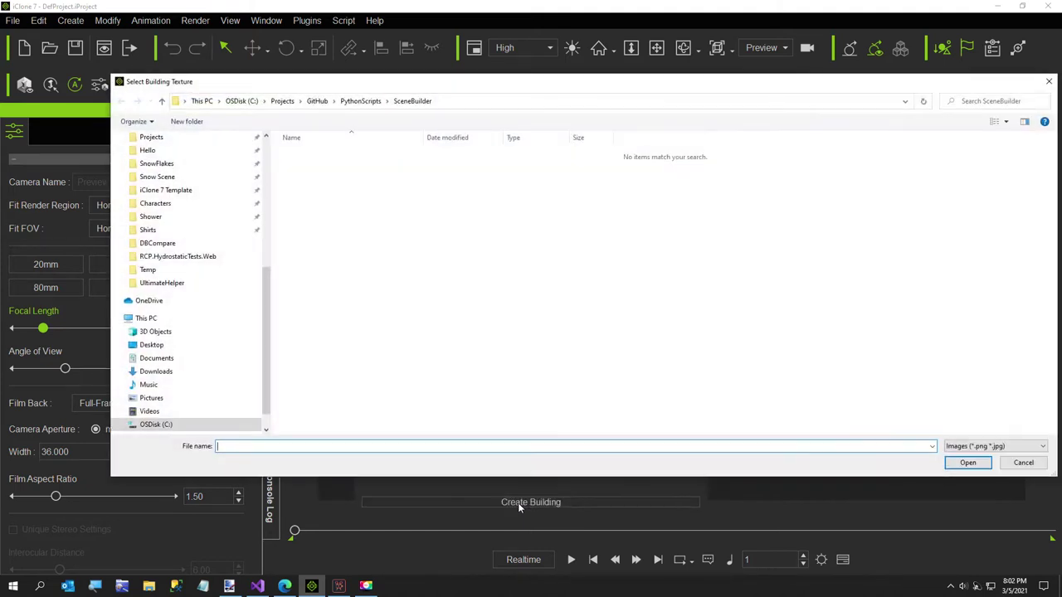
pyautogui.scroll(3, 192, 261)
pyautogui.scroll(2, 192, 261)
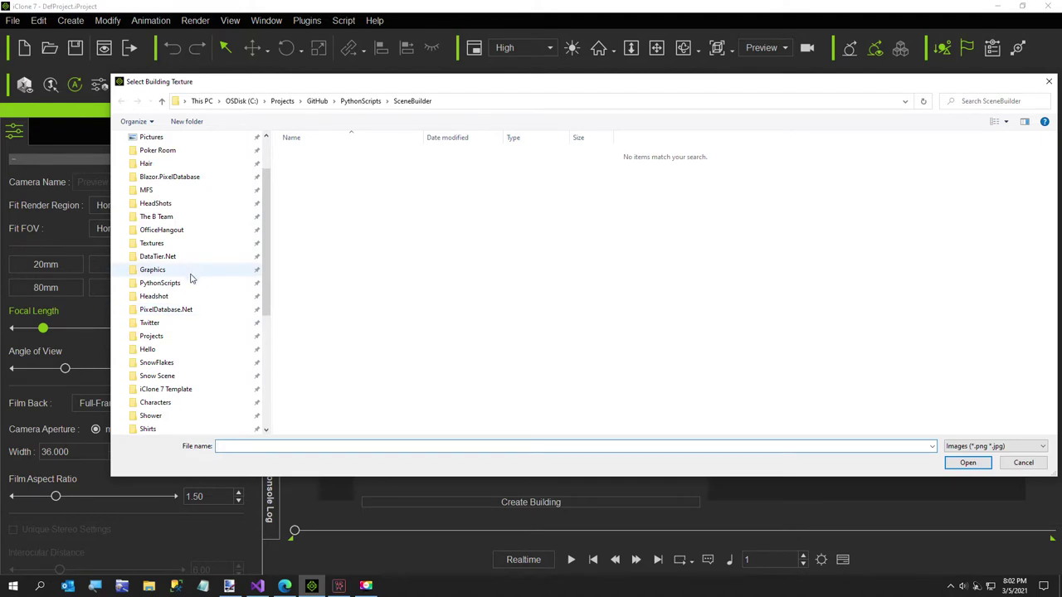
pyautogui.scroll(1, 181, 312)
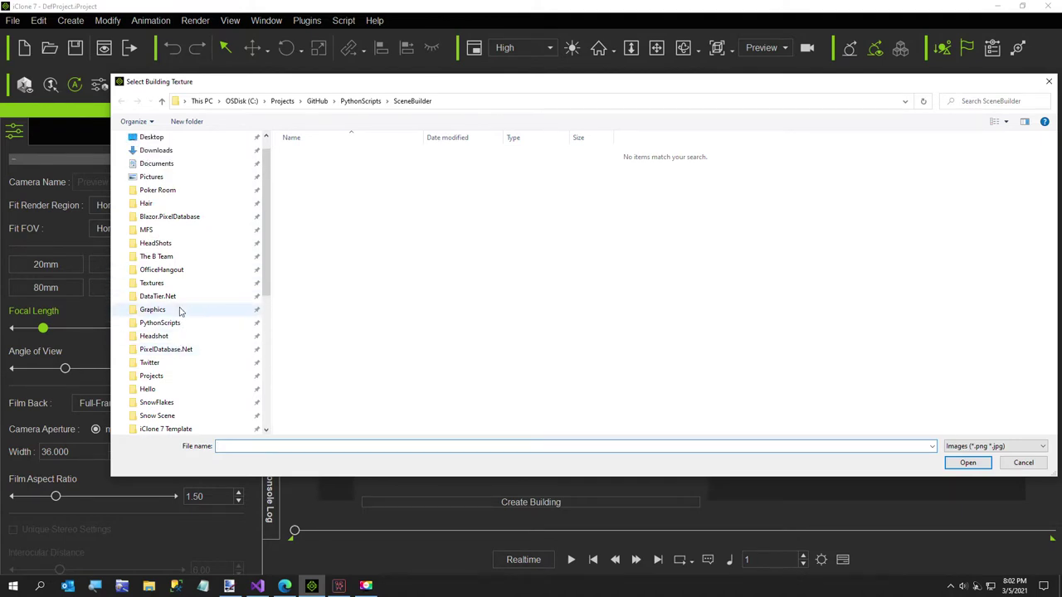
pyautogui.scroll(1, 168, 308)
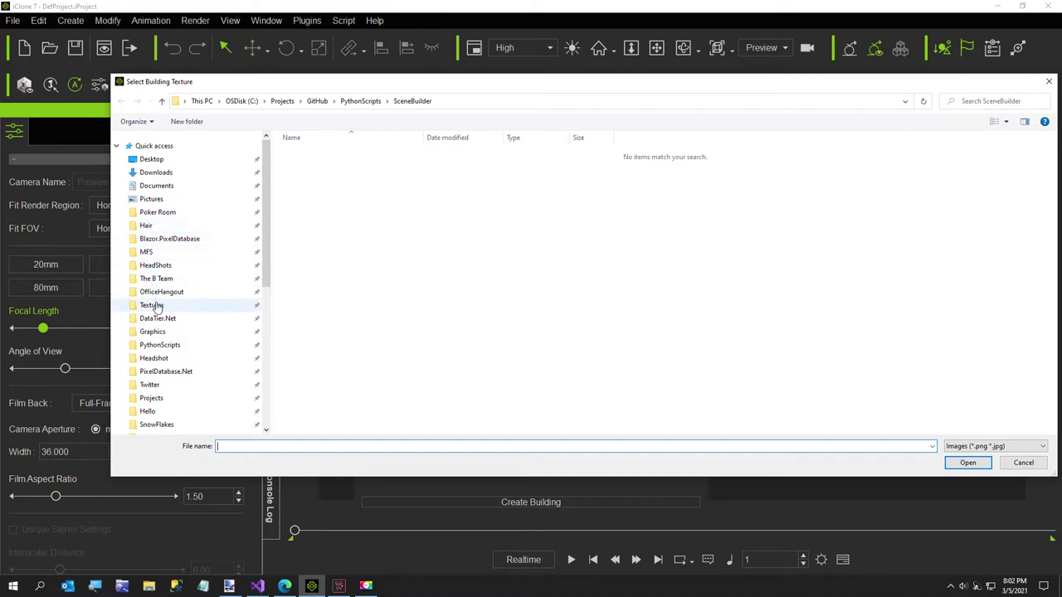
pyautogui.click(151, 306)
pyautogui.scroll(-5, 357, 295)
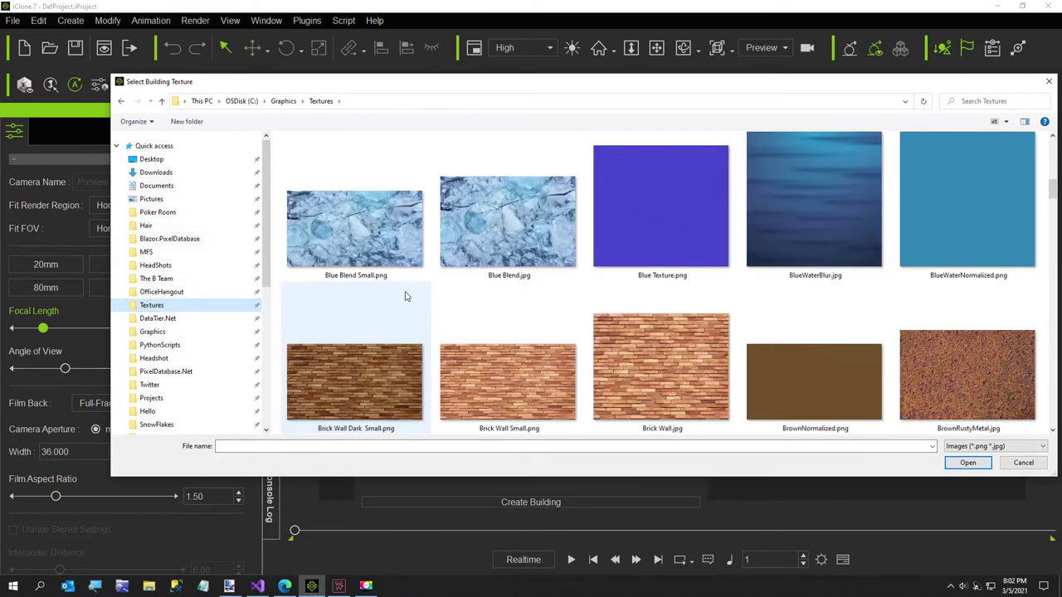
pyautogui.scroll(-10, 405, 296)
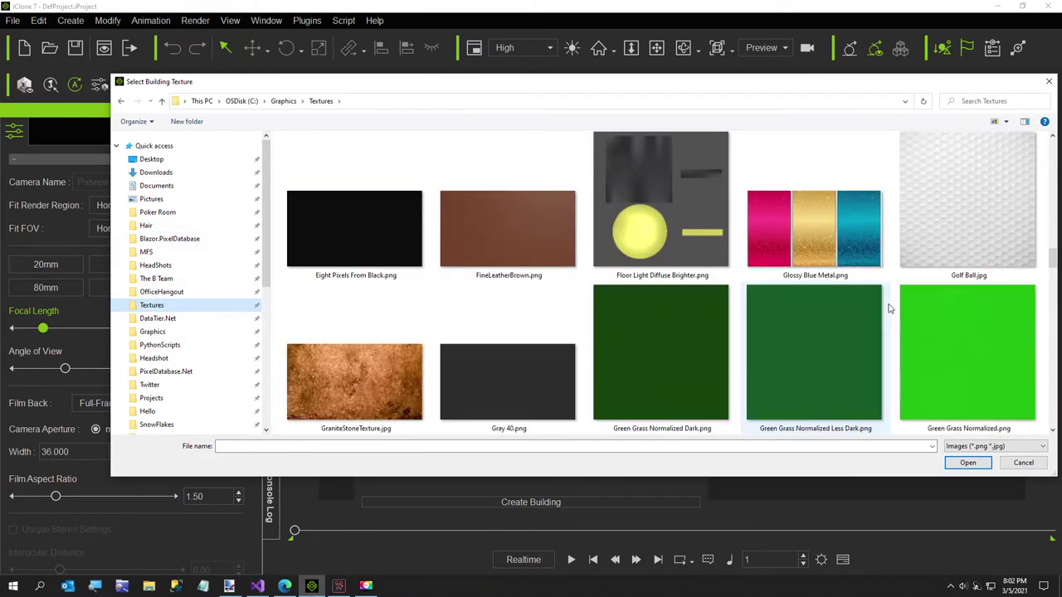
pyautogui.scroll(-10, 889, 309)
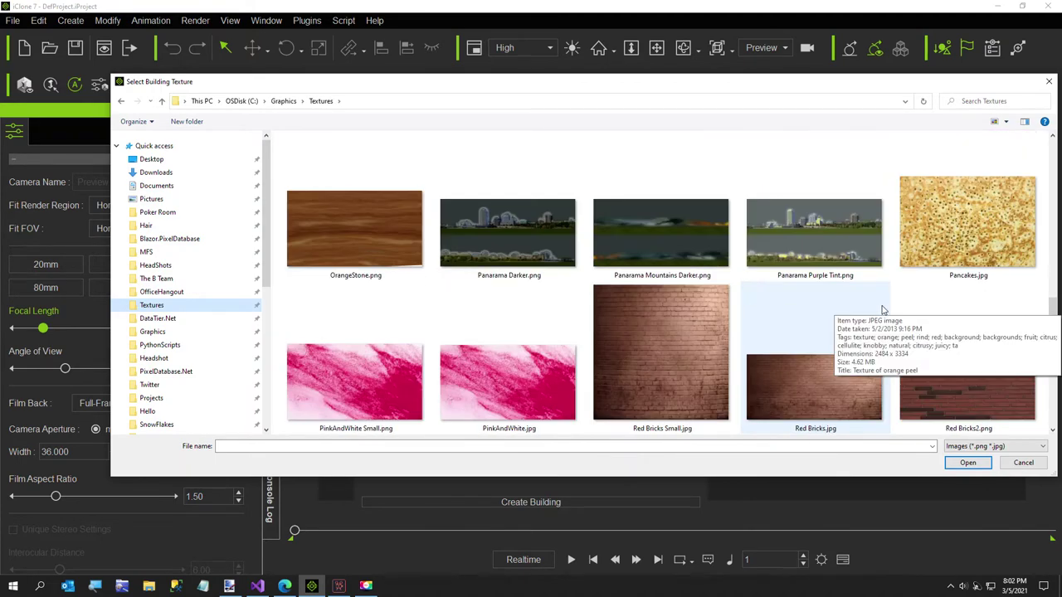
pyautogui.scroll(-10, 884, 309)
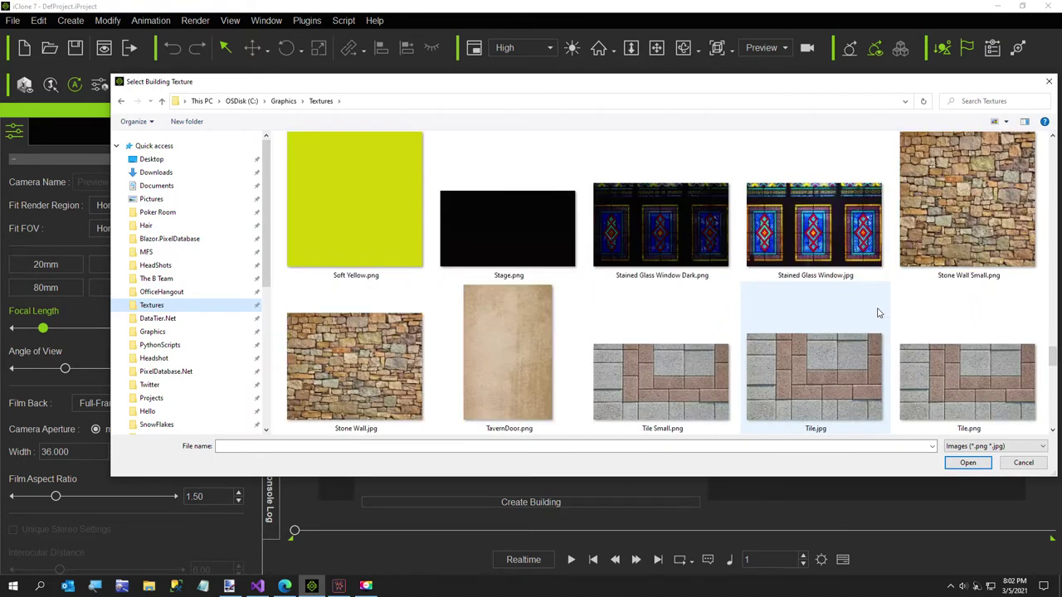
pyautogui.doubleClick(925, 262)
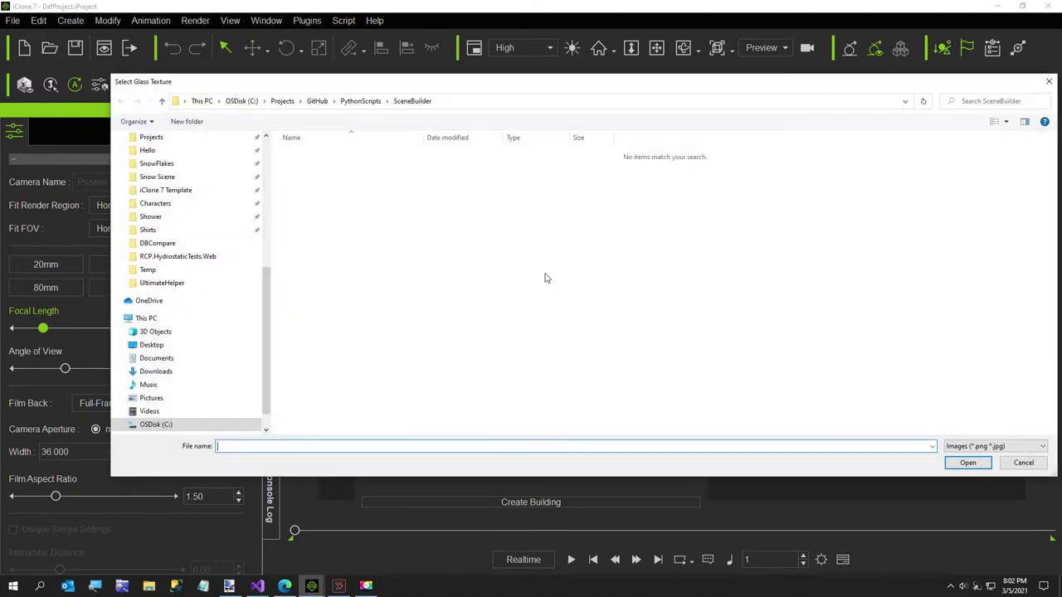
# - Choose Jail Window.png from Textures as the glass texture
pyautogui.scroll(4, 160, 251)
pyautogui.scroll(2, 160, 250)
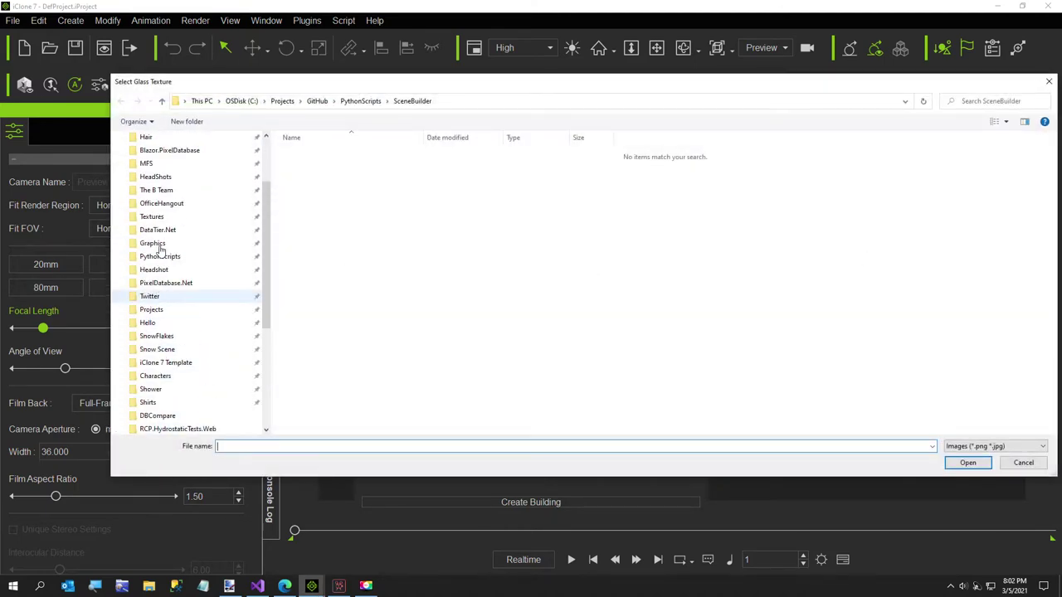
pyautogui.click(153, 243)
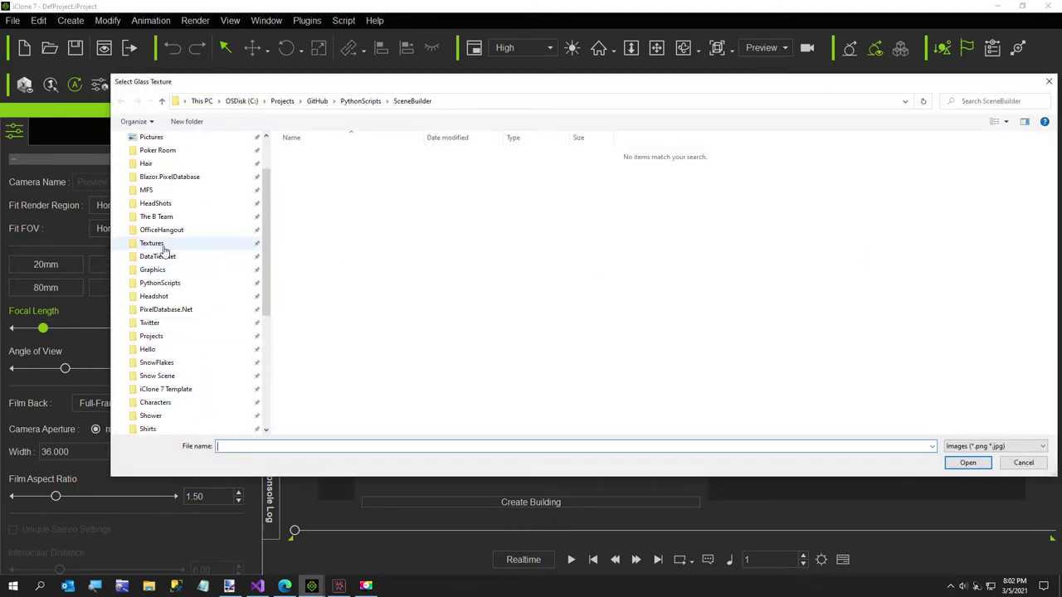
pyautogui.scroll(-10, 510, 312)
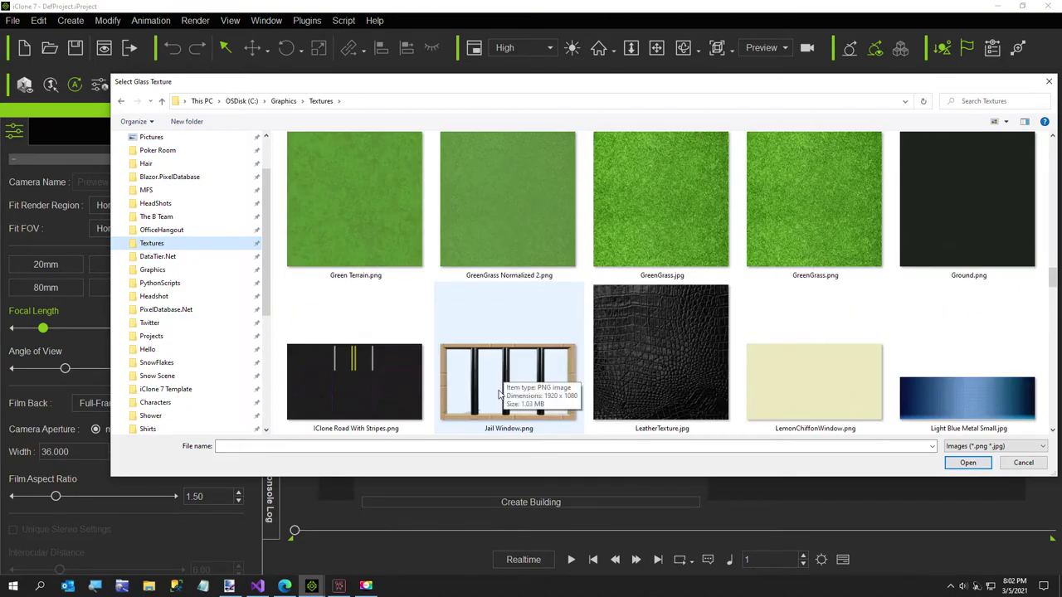
pyautogui.click(501, 395)
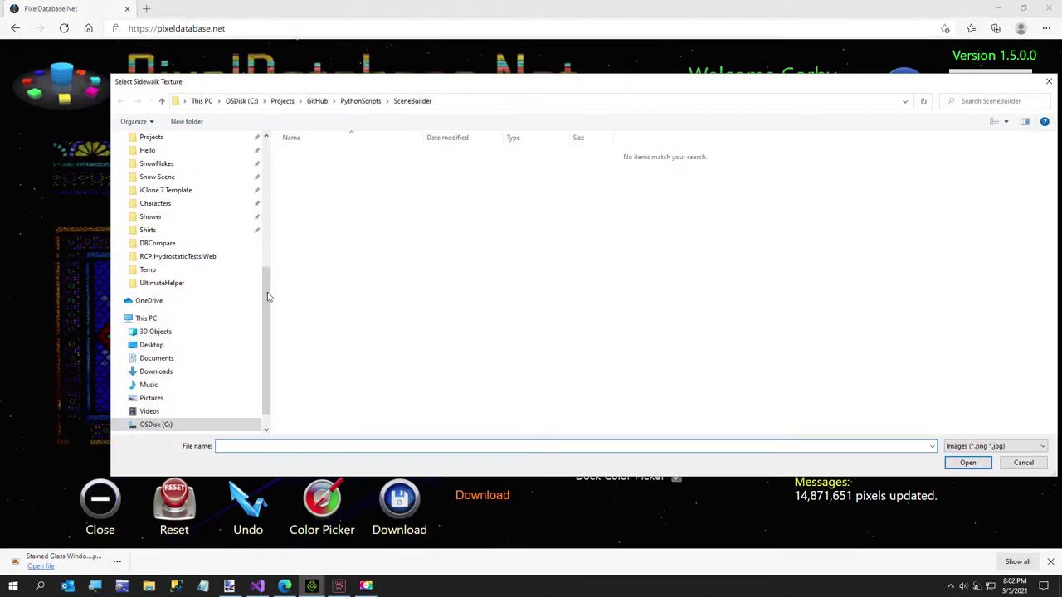
# - Choose Ground.png from Textures as the sidewalk texture
pyautogui.scroll(5, 183, 282)
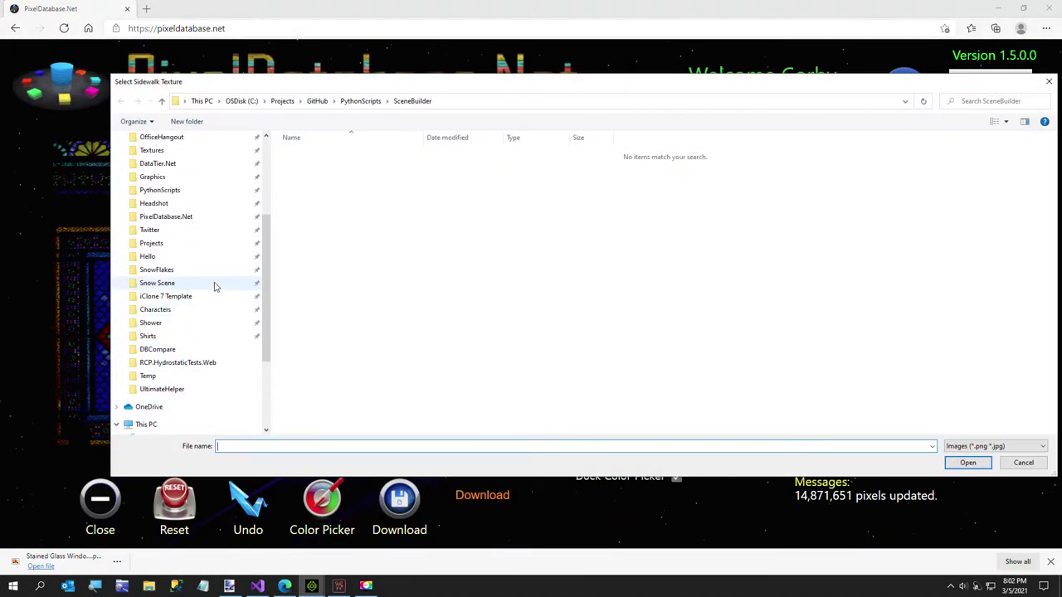
pyautogui.scroll(2, 154, 277)
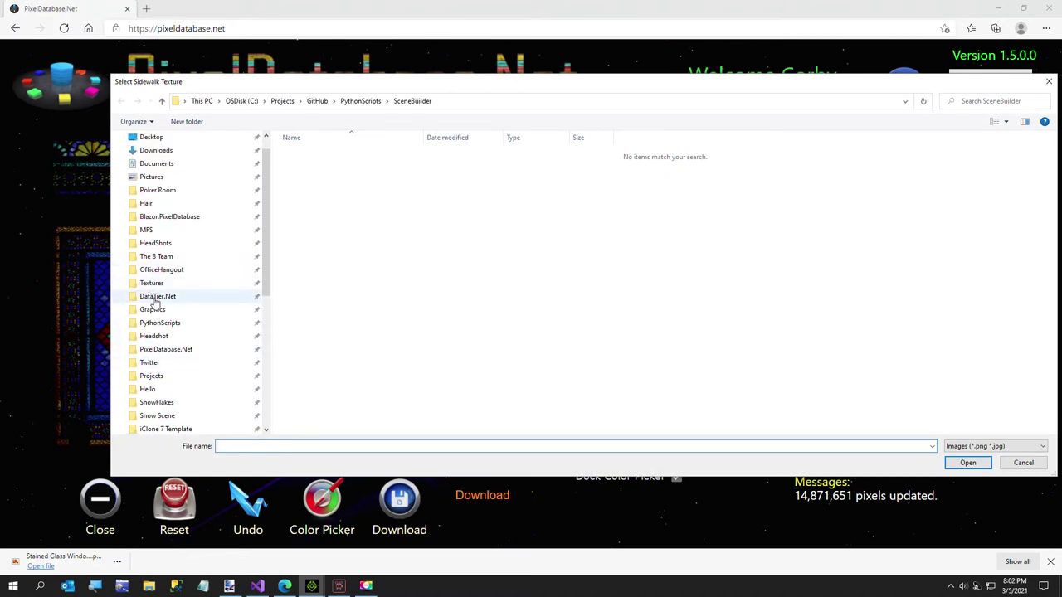
pyautogui.scroll(1, 154, 303)
pyautogui.click(151, 305)
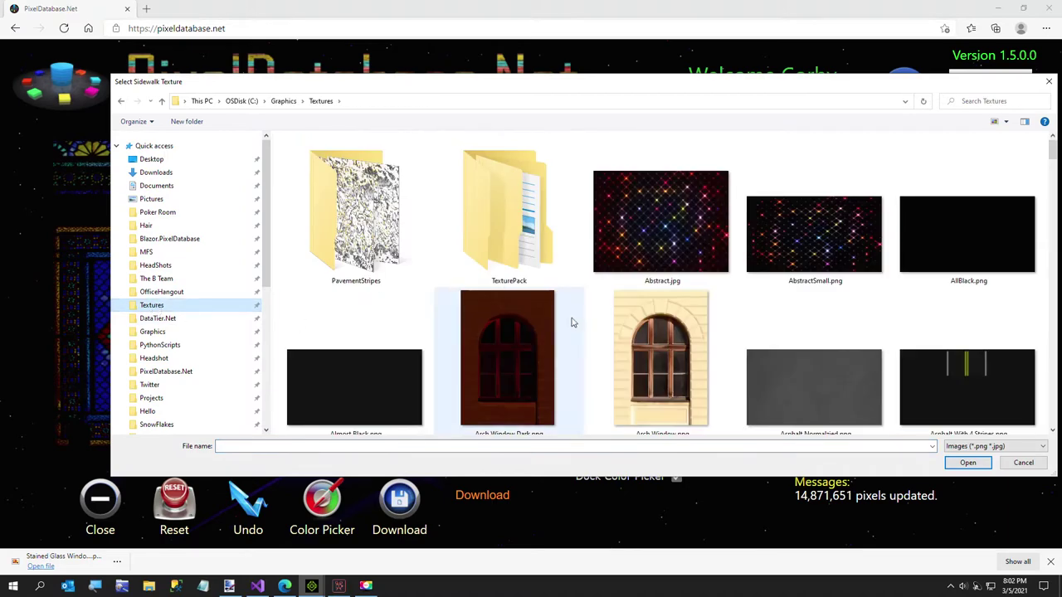
pyautogui.scroll(-3, 561, 320)
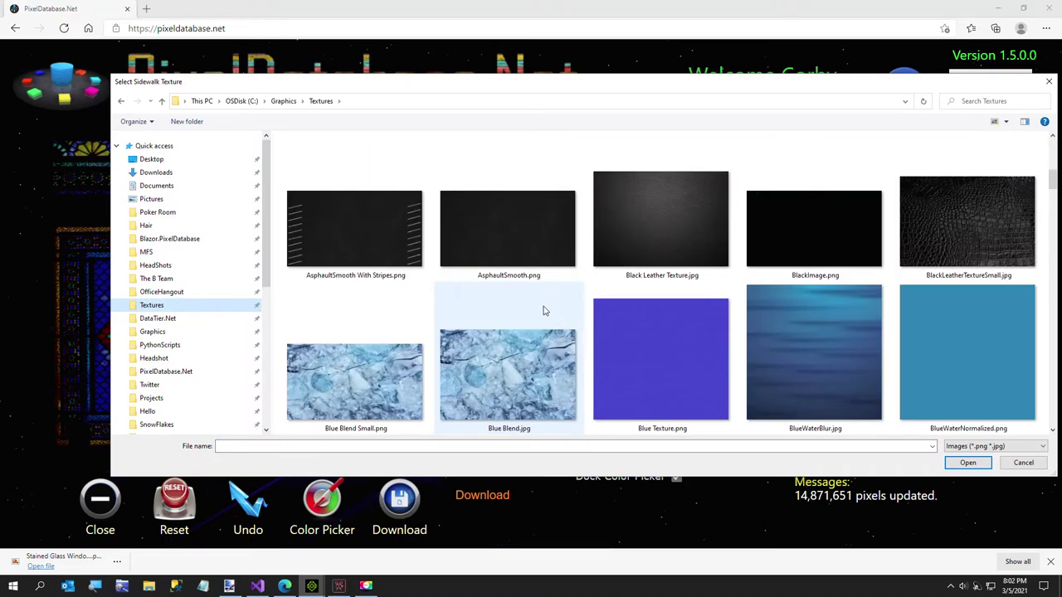
pyautogui.scroll(-3, 544, 310)
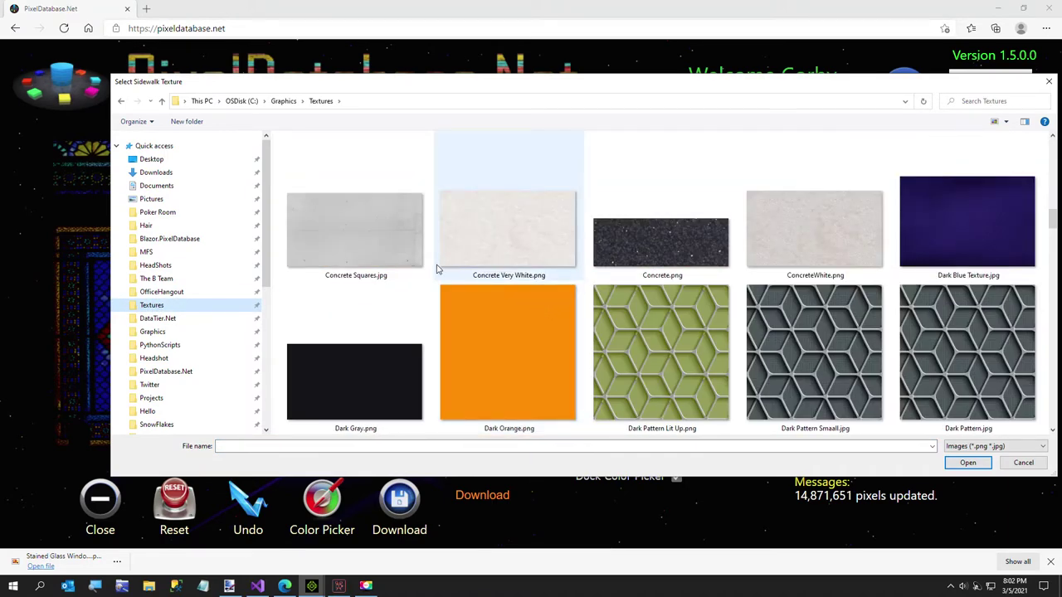
pyautogui.scroll(-3, 653, 288)
pyautogui.scroll(-3, 667, 292)
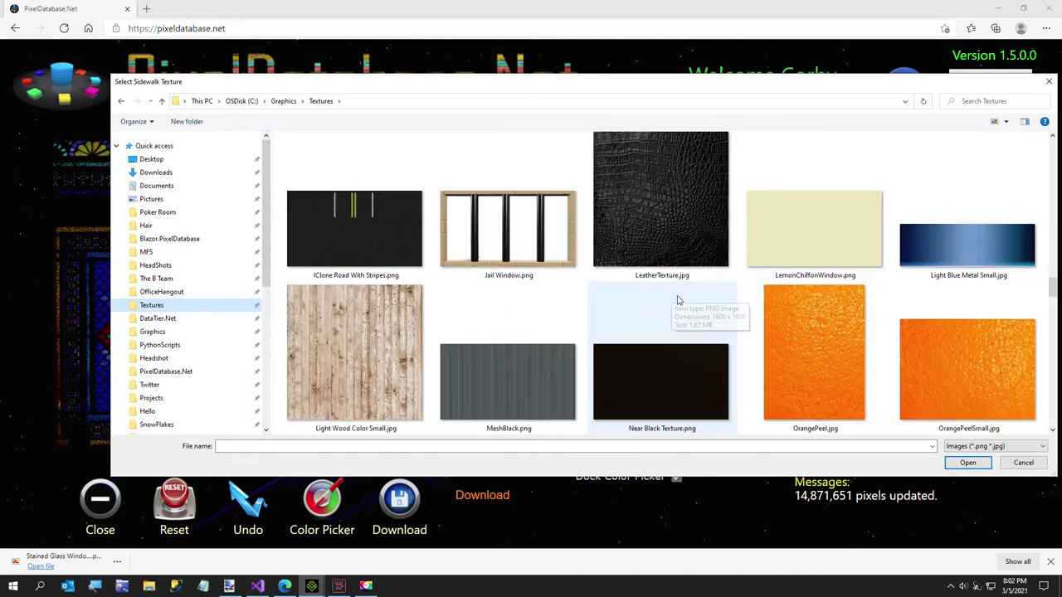
pyautogui.scroll(-3, 846, 323)
pyautogui.scroll(3, 843, 323)
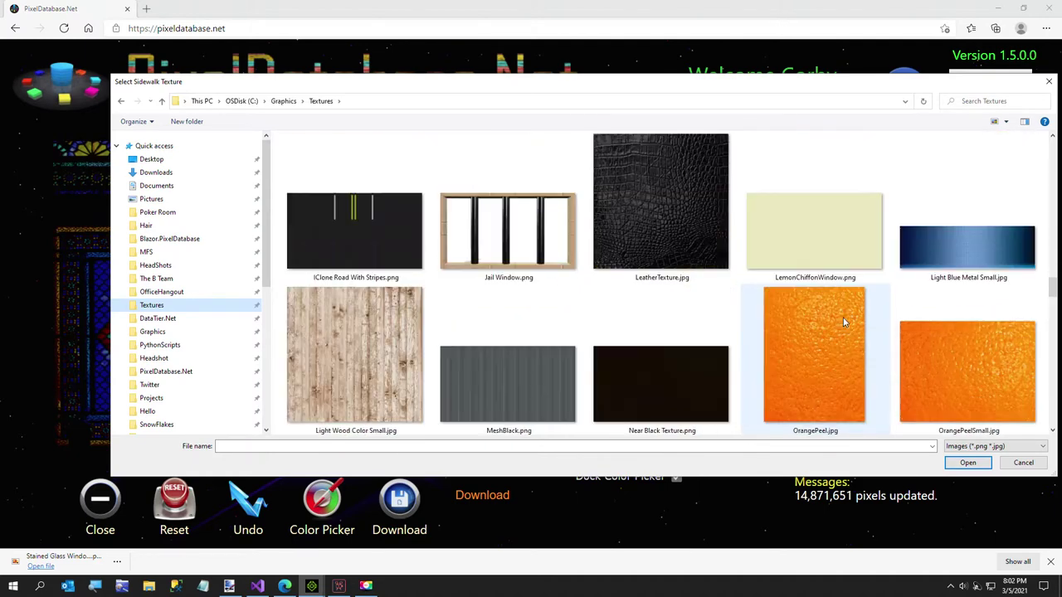
pyautogui.scroll(2, 815, 317)
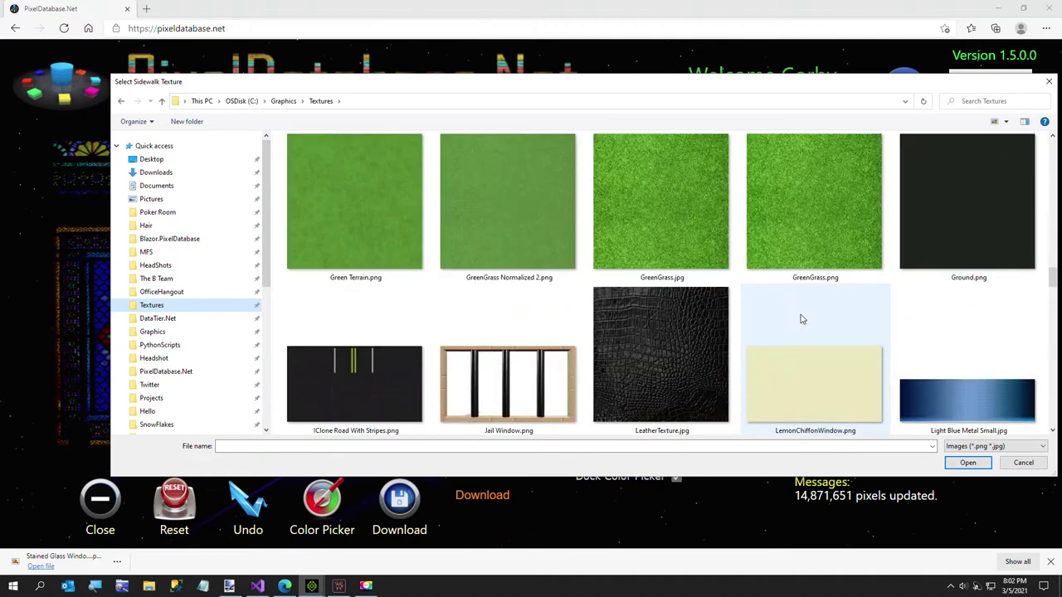
pyautogui.click(938, 241)
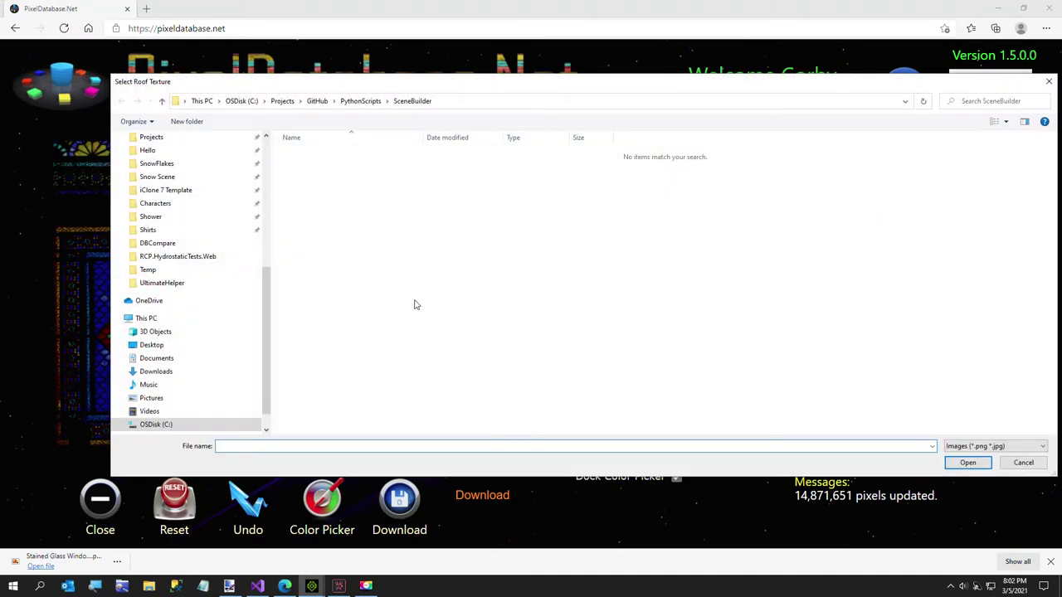
# - Choose AsphaltSmooth.png from Textures as the roof texture
pyautogui.scroll(5, 149, 249)
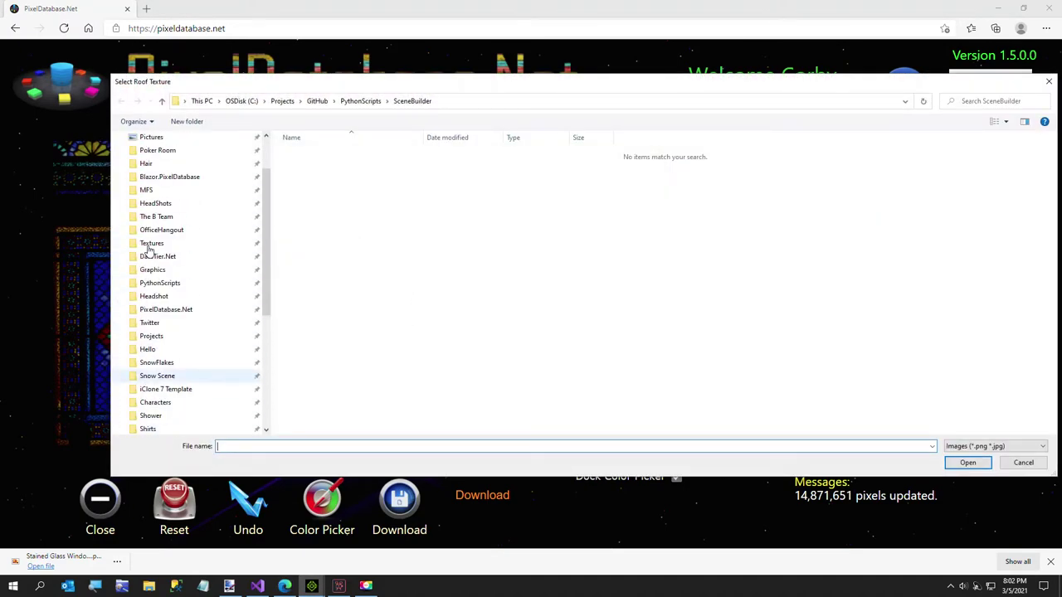
pyautogui.click(152, 245)
pyautogui.scroll(-6, 455, 269)
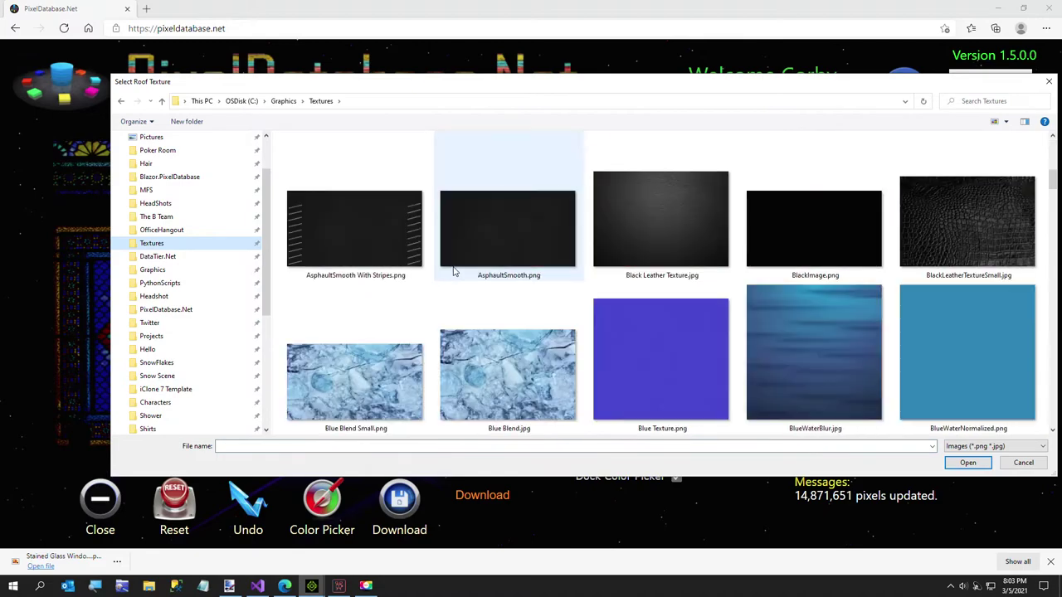
pyautogui.scroll(-3, 451, 270)
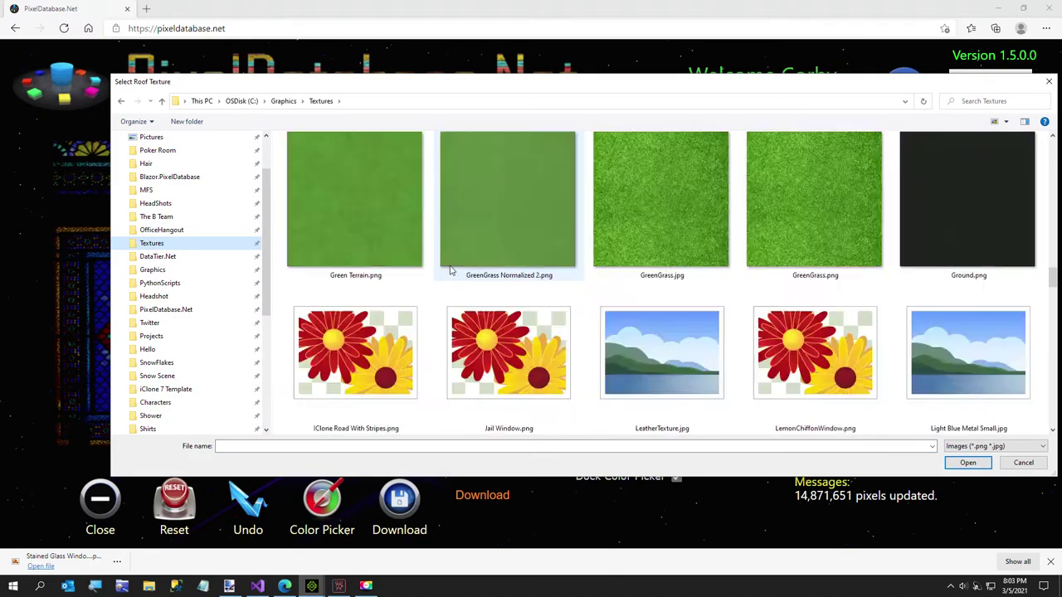
pyautogui.scroll(-5, 450, 269)
pyautogui.scroll(-5, 449, 270)
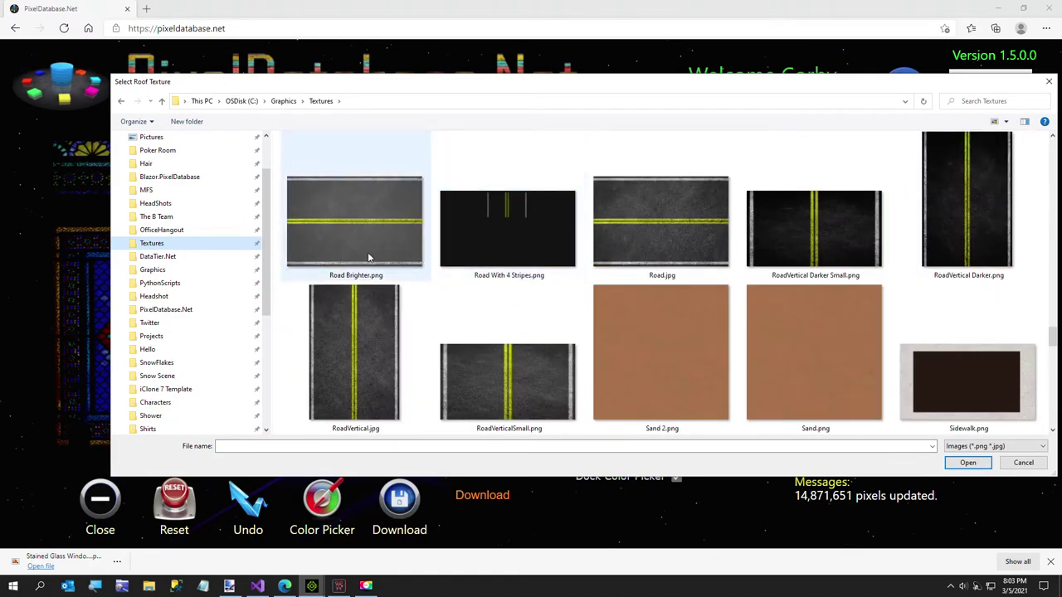
pyautogui.scroll(-5, 554, 306)
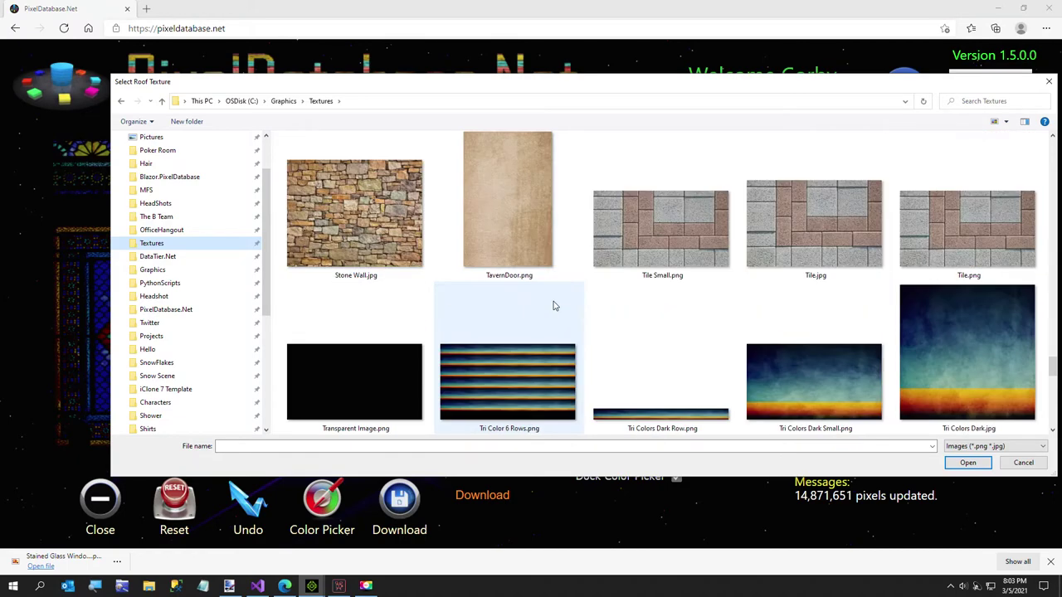
pyautogui.scroll(-5, 535, 312)
pyautogui.scroll(12, 530, 309)
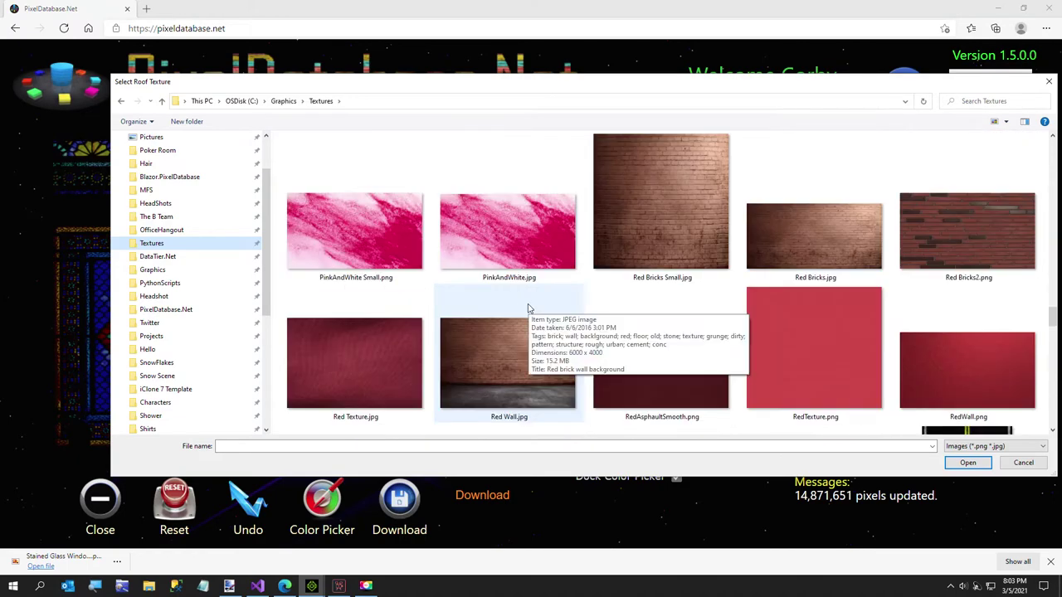
pyautogui.scroll(6, 525, 309)
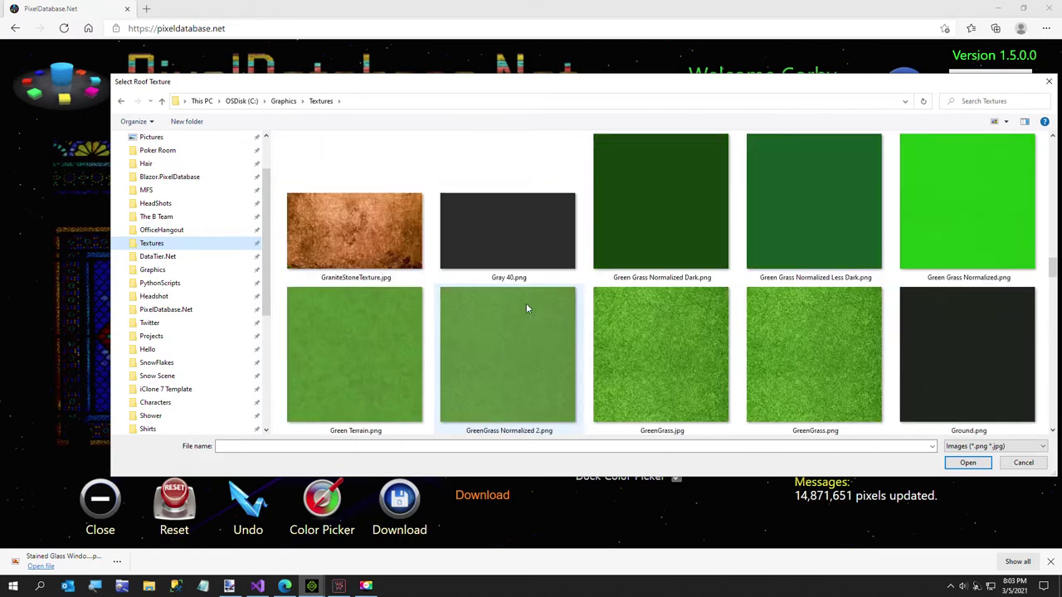
pyautogui.scroll(6, 524, 307)
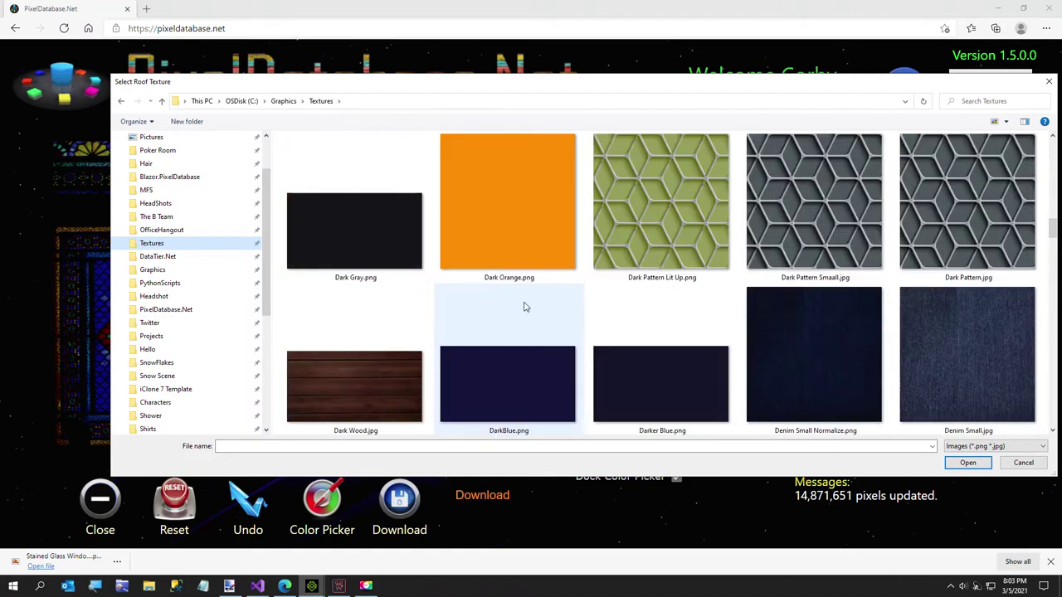
pyautogui.scroll(2, 524, 307)
pyautogui.scroll(5, 523, 307)
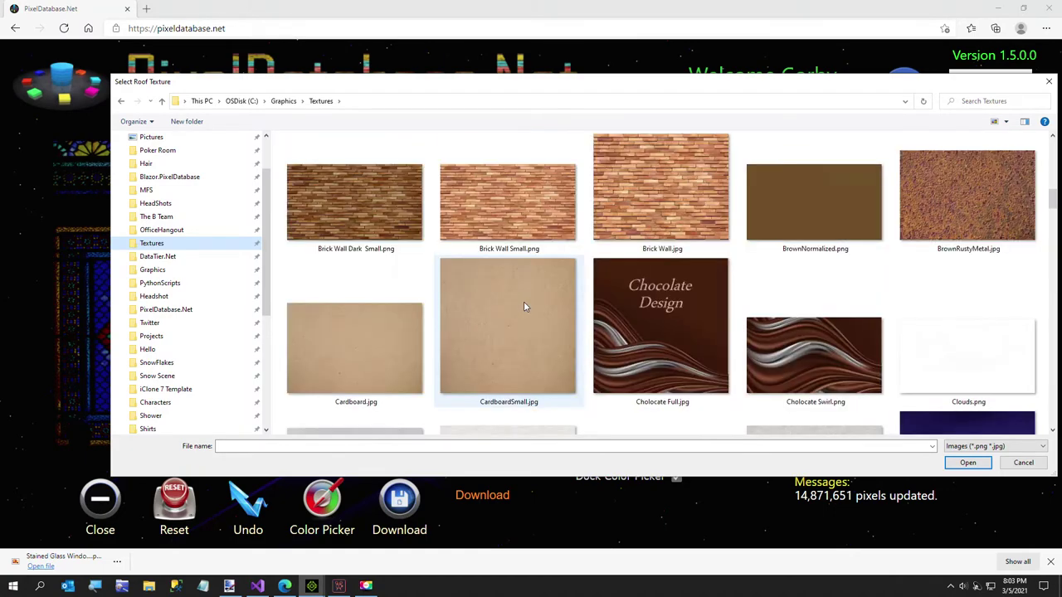
pyautogui.doubleClick(502, 226)
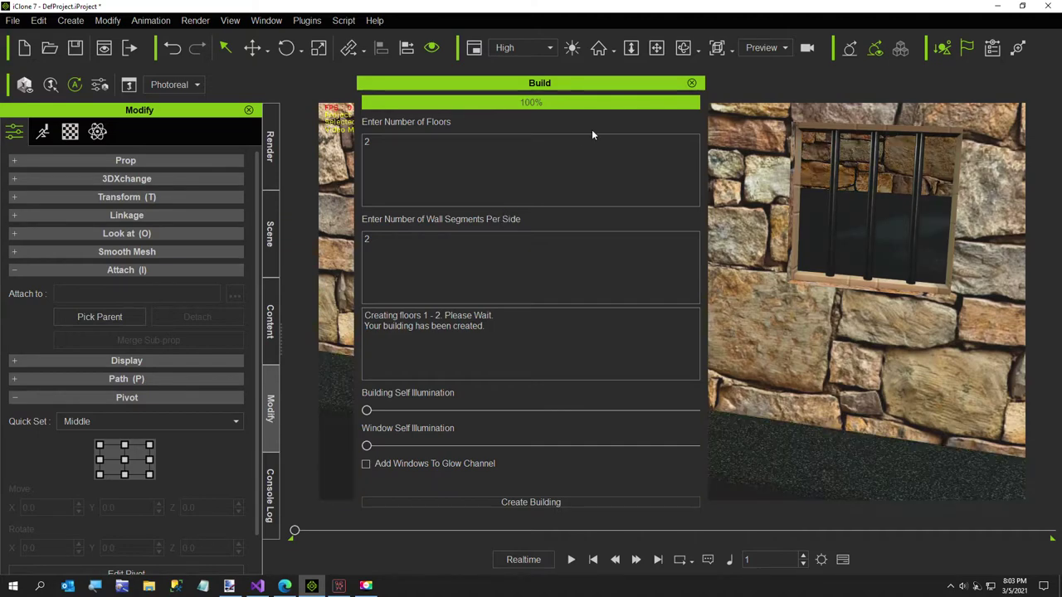
# - Close the Build panel and view the stone building's barred-window wall and asphalt roof
pyautogui.click(690, 84)
pyautogui.moveTo(688, 145); pyautogui.dragTo(745, 365, button='right')
pyautogui.scroll(-10, 744, 365)
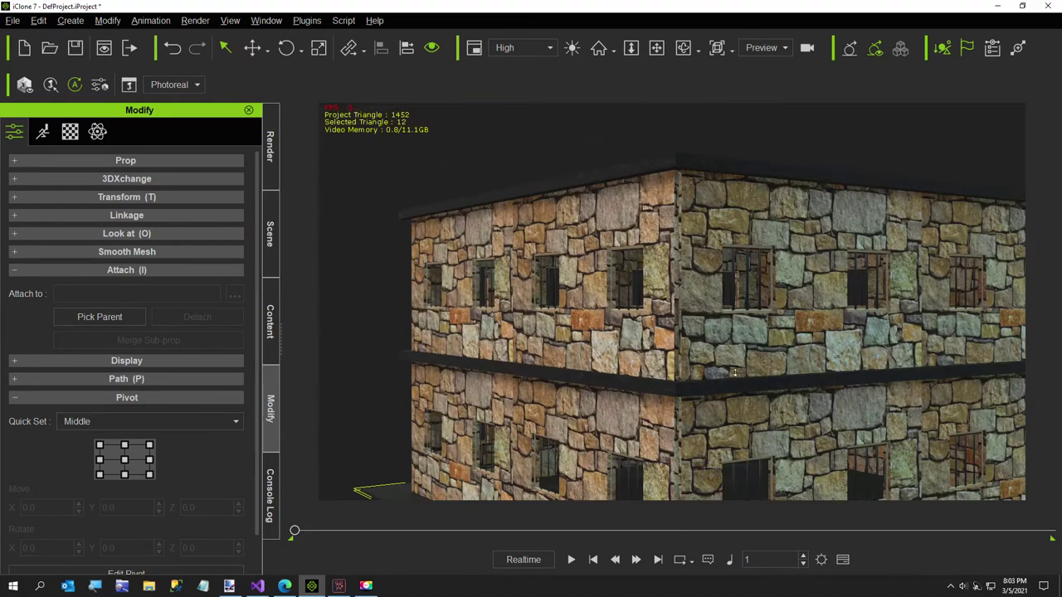
pyautogui.scroll(-5, 734, 373)
pyautogui.moveTo(734, 372); pyautogui.dragTo(610, 300, button='right')
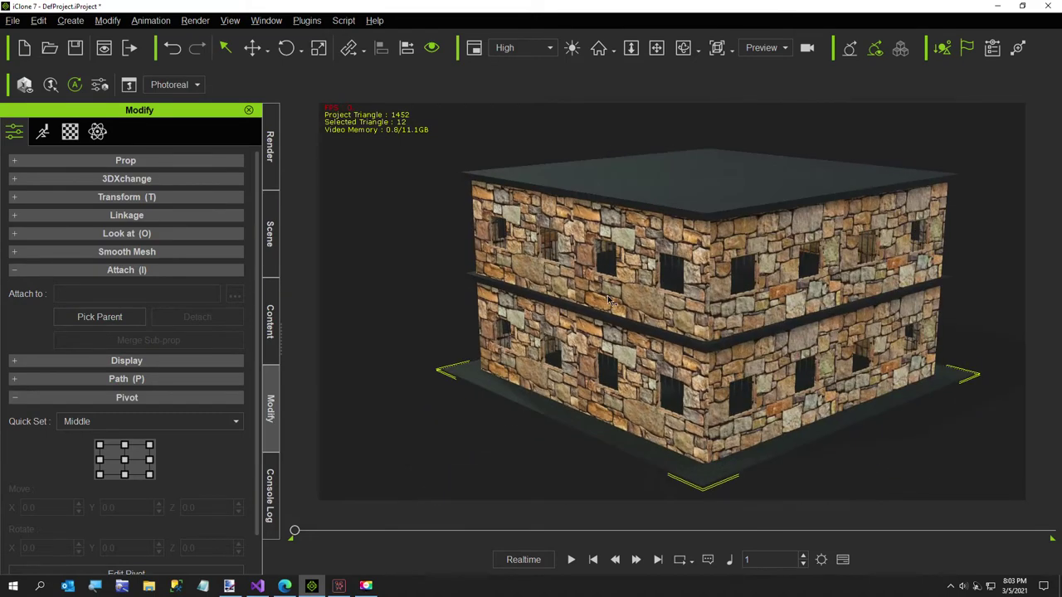
pyautogui.scroll(3, 608, 295)
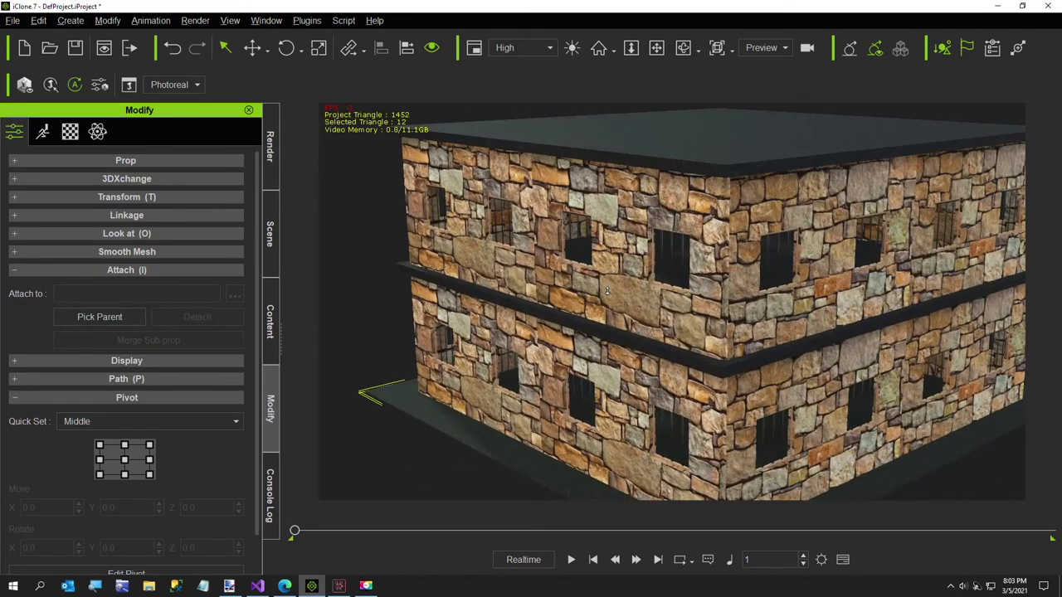
pyautogui.scroll(5, 607, 290)
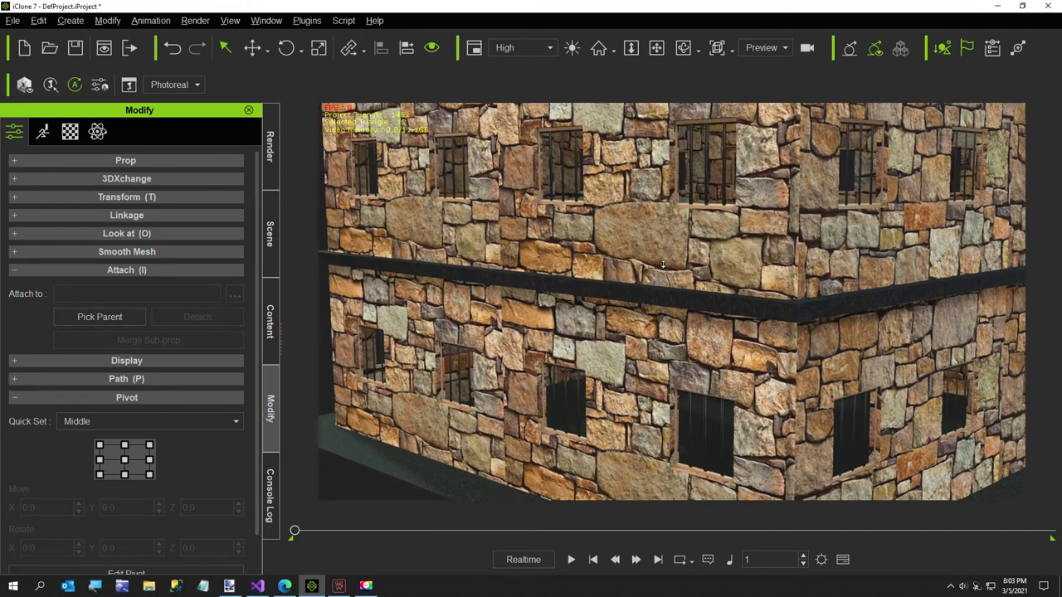
pyautogui.moveTo(663, 264); pyautogui.dragTo(703, 312, button='right')
pyautogui.scroll(6, 702, 313)
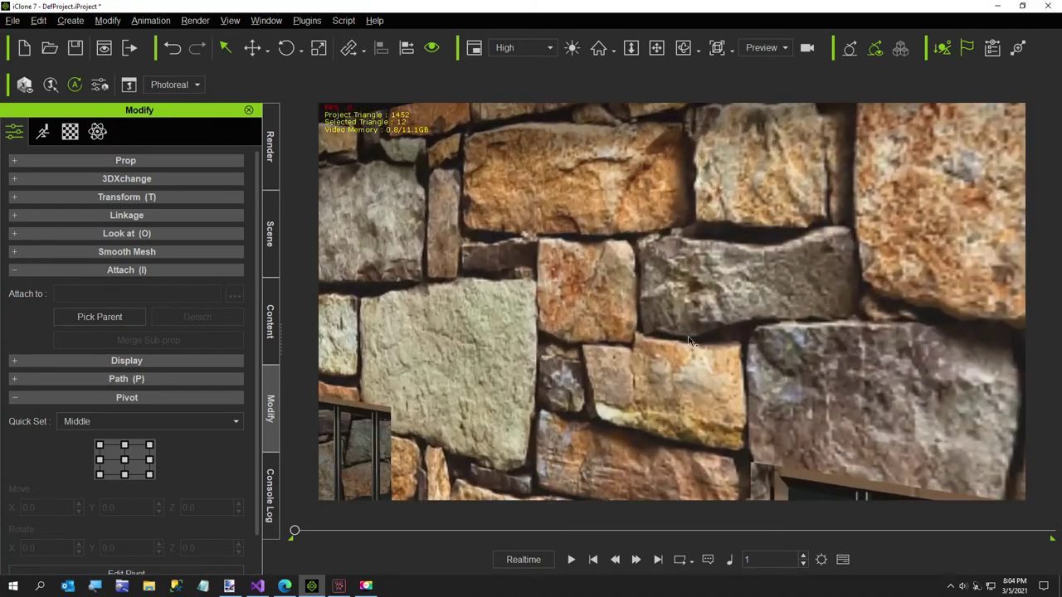
pyautogui.moveTo(688, 340); pyautogui.dragTo(677, 308, button='right')
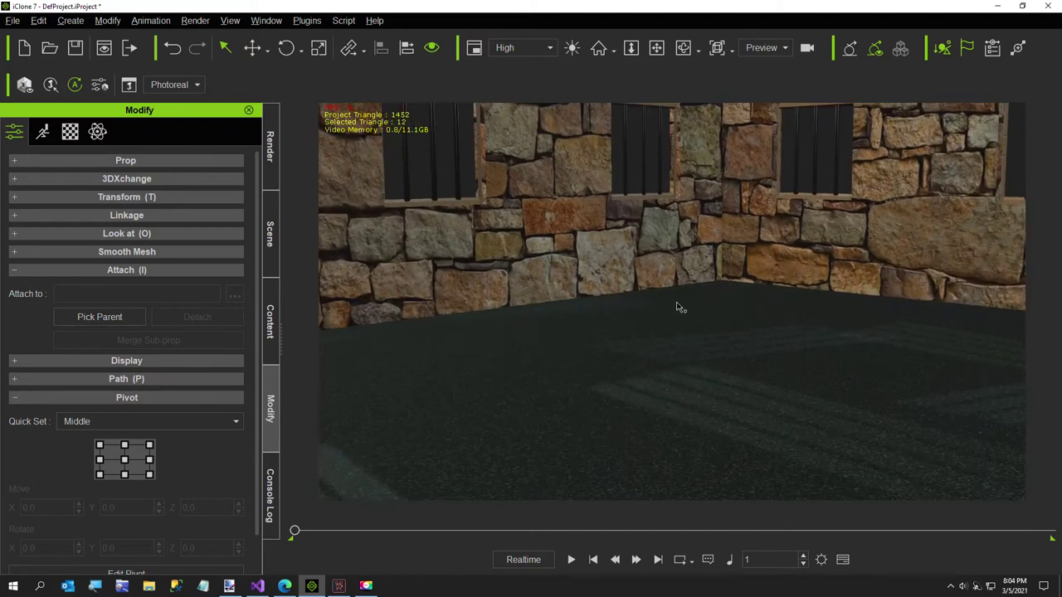
# - Start a new empty project, discarding unsaved changes
pyautogui.click(13, 20)
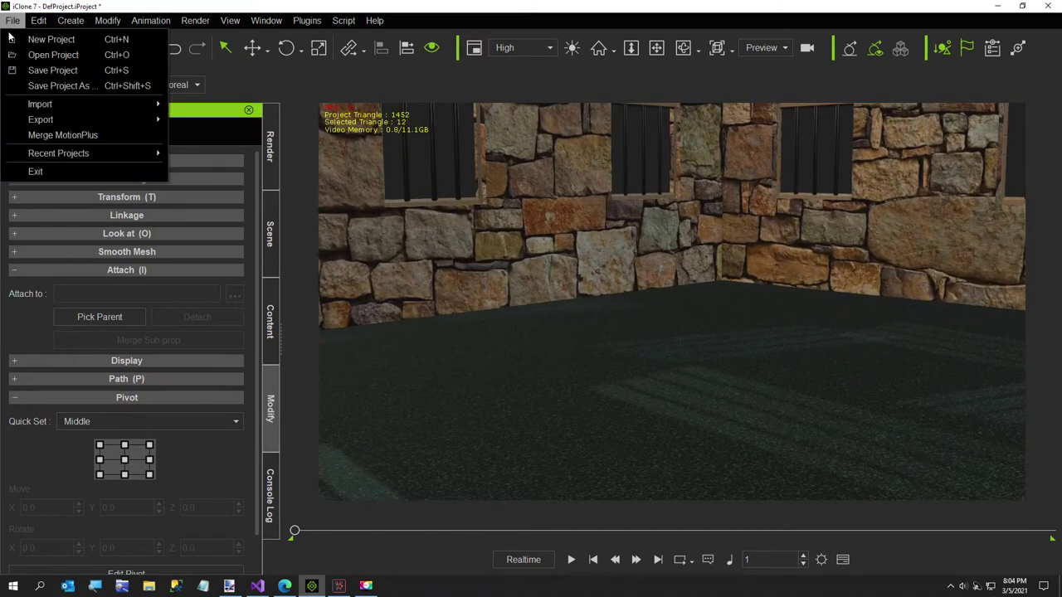
pyautogui.click(33, 39)
pyautogui.click(521, 320)
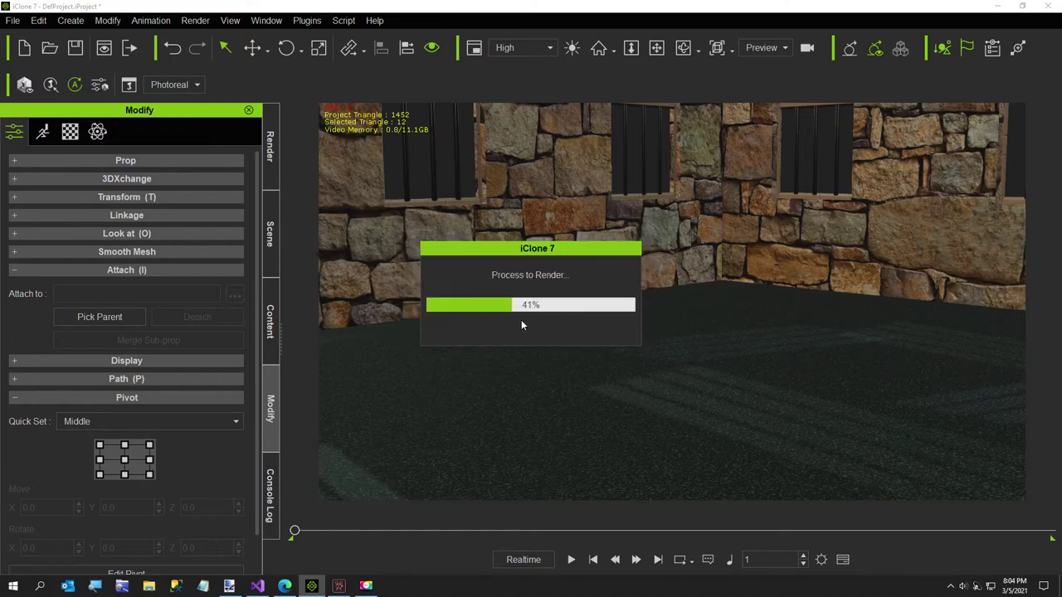
# - Load the BuildingCreator.py script and select the floor count field
pyautogui.click(342, 19)
pyautogui.click(339, 38)
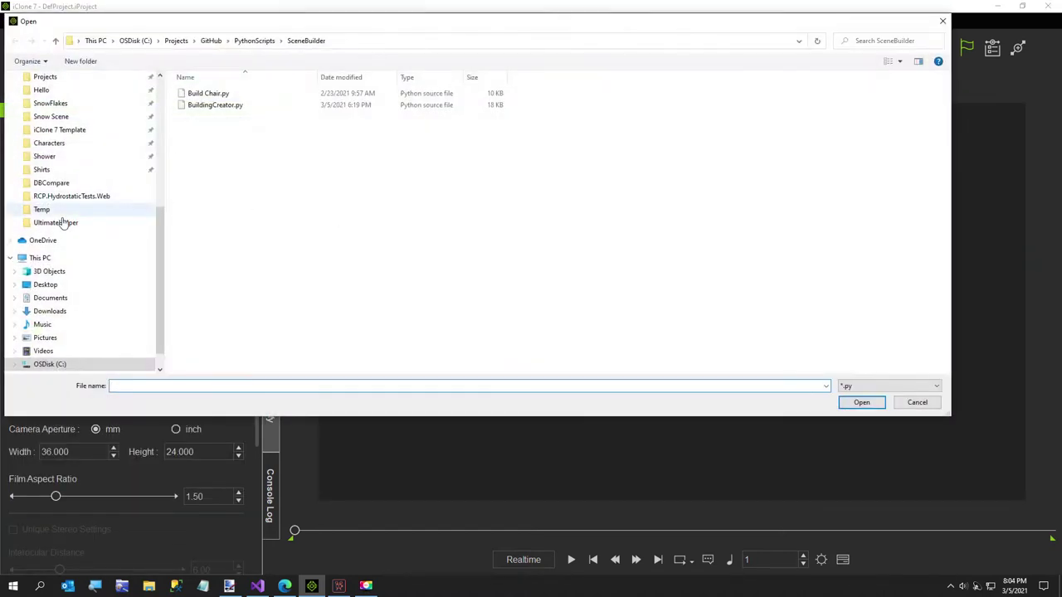
pyautogui.scroll(3, 51, 221)
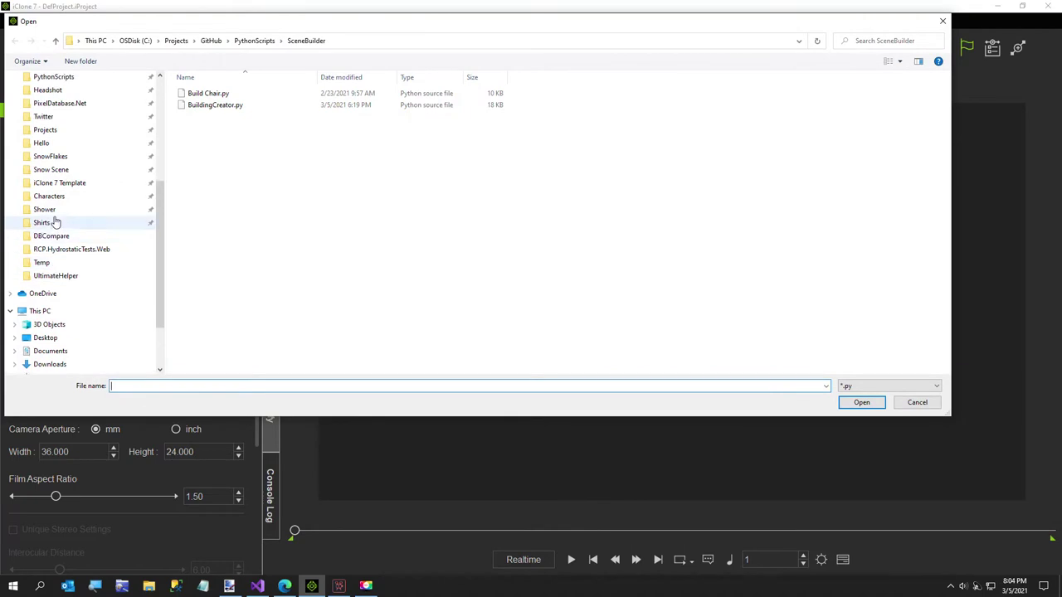
pyautogui.doubleClick(225, 105)
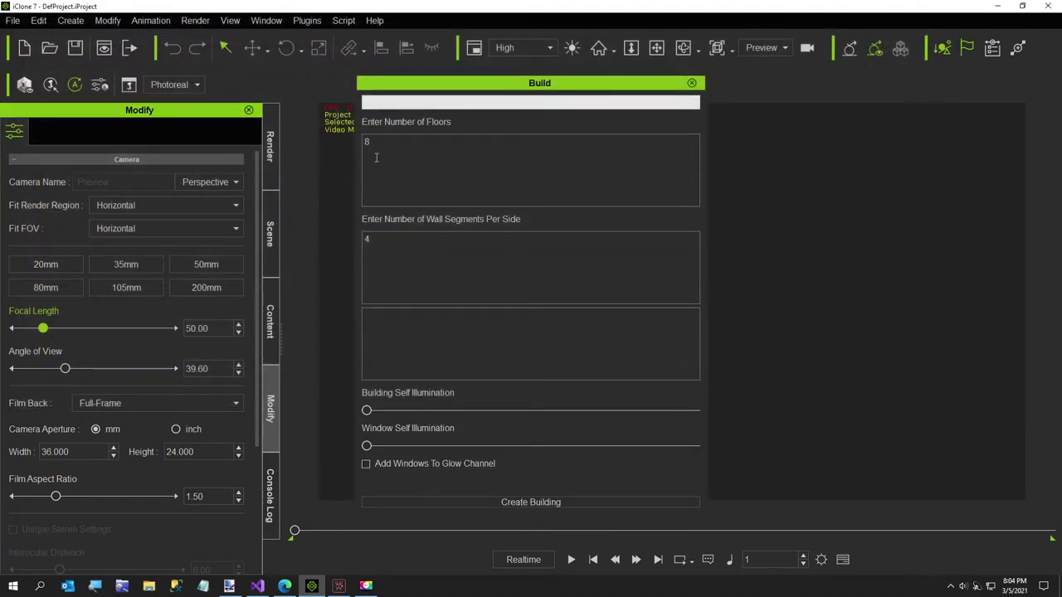
pyautogui.moveTo(376, 157); pyautogui.dragTo(324, 140)
# - Set 4 floors, raise window self-illumination, and add windows to the glow channel
pyautogui.write('4')
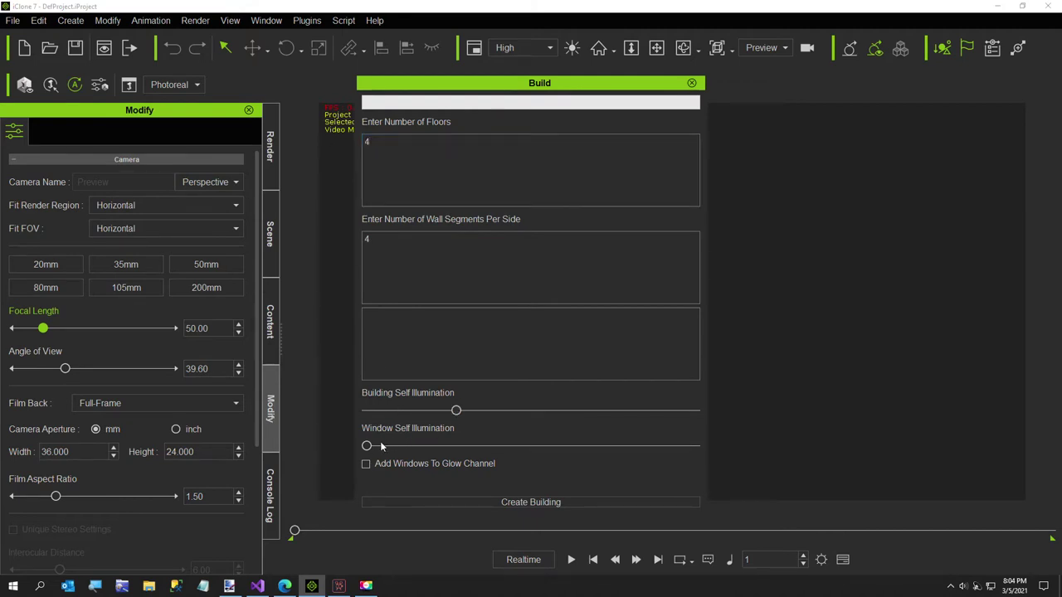
pyautogui.click(380, 446)
pyautogui.click(367, 465)
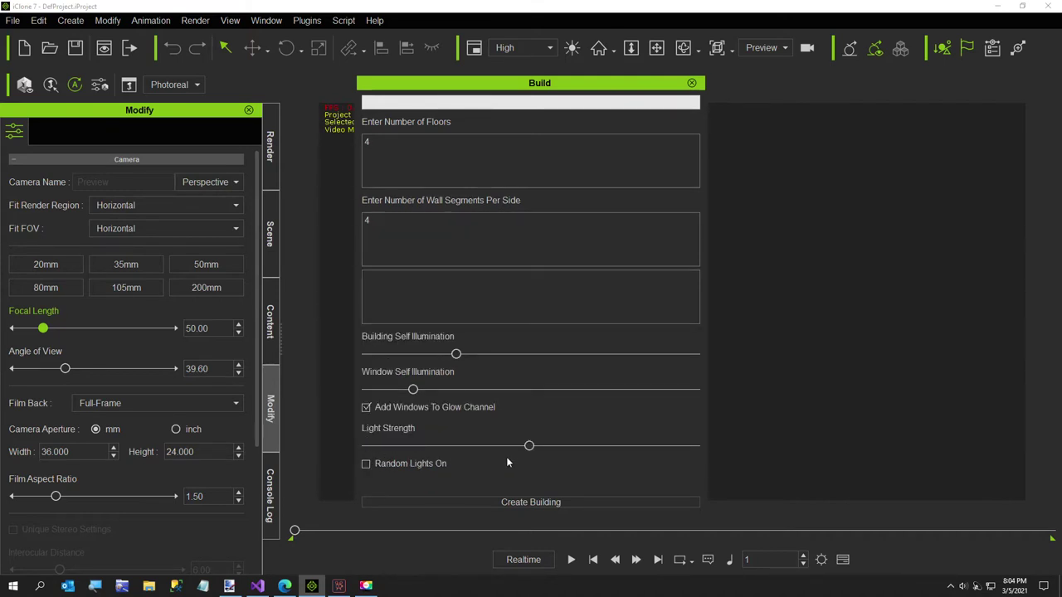
# - Lower light strength, enable random window lights at a reduced lights-on percentage, and generate
pyautogui.moveTo(528, 449); pyautogui.dragTo(492, 453)
pyautogui.click(366, 465)
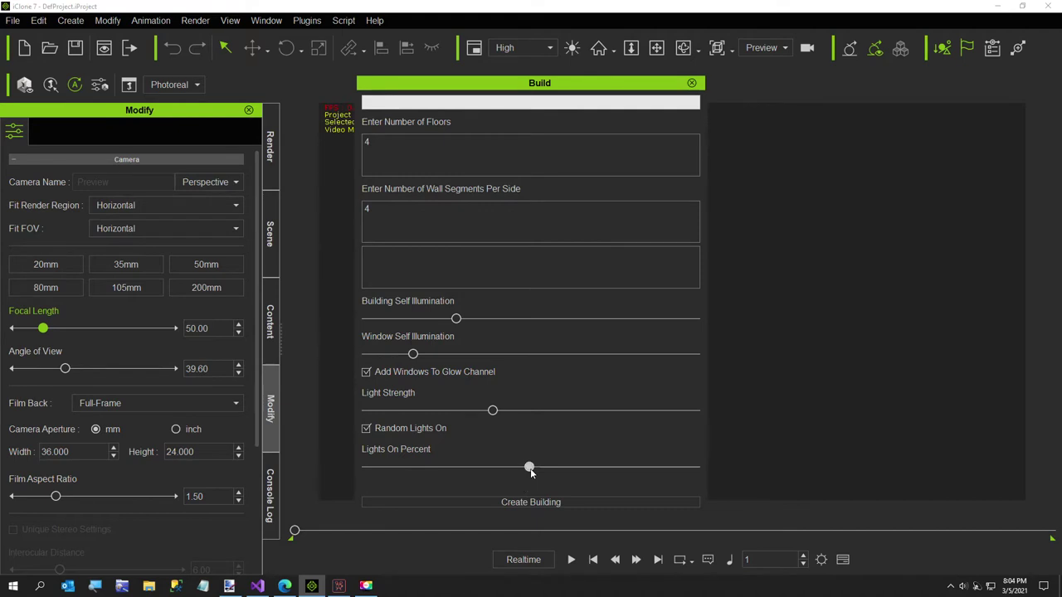
pyautogui.moveTo(531, 470); pyautogui.dragTo(464, 470)
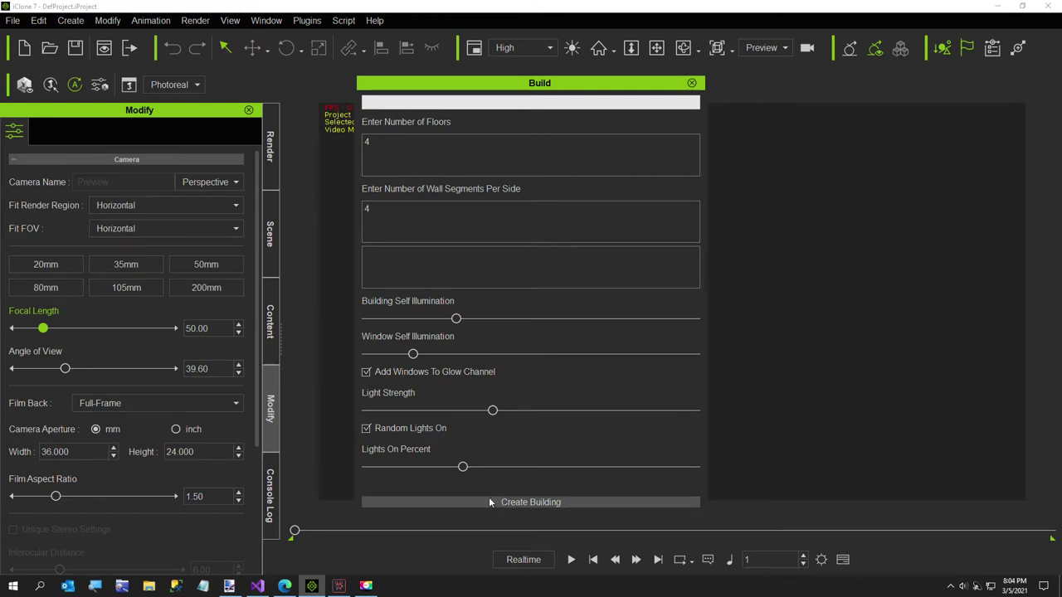
pyautogui.click(489, 501)
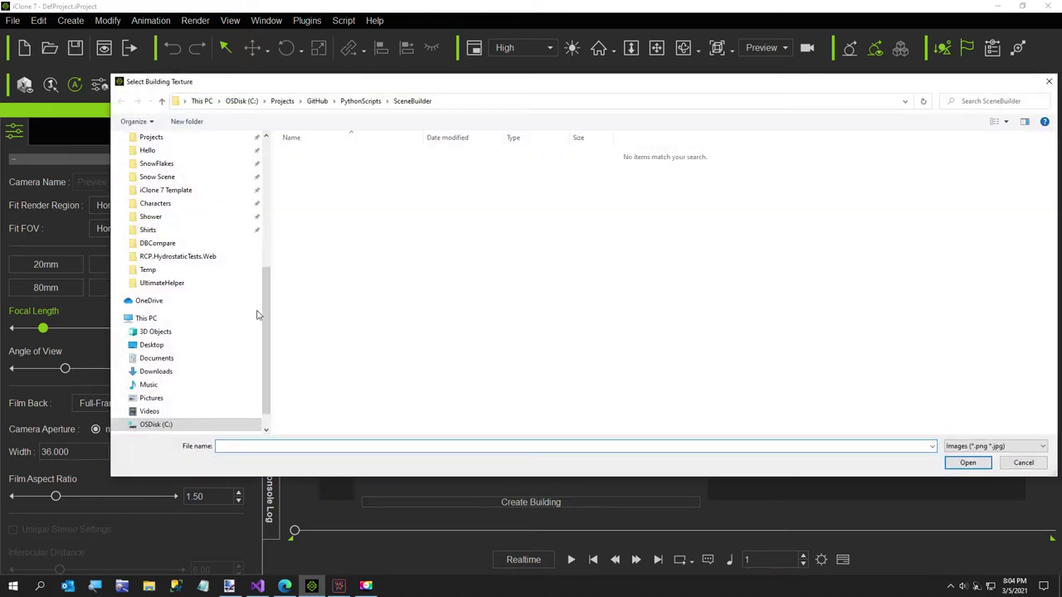
# - Choose White Brick.jpg from the Textures folder as the building wall texture
pyautogui.scroll(6, 249, 301)
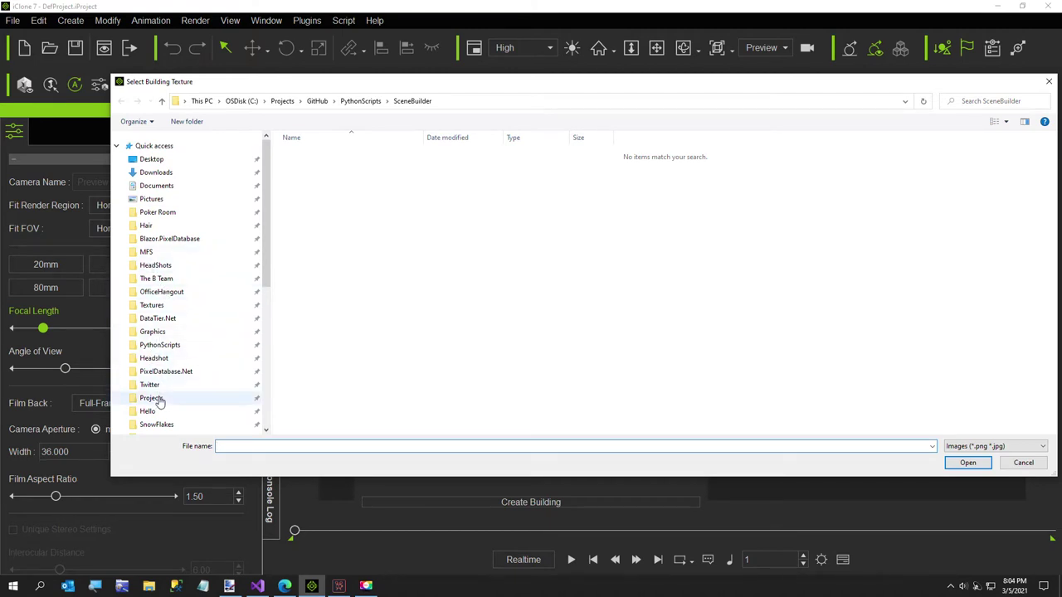
pyautogui.click(160, 310)
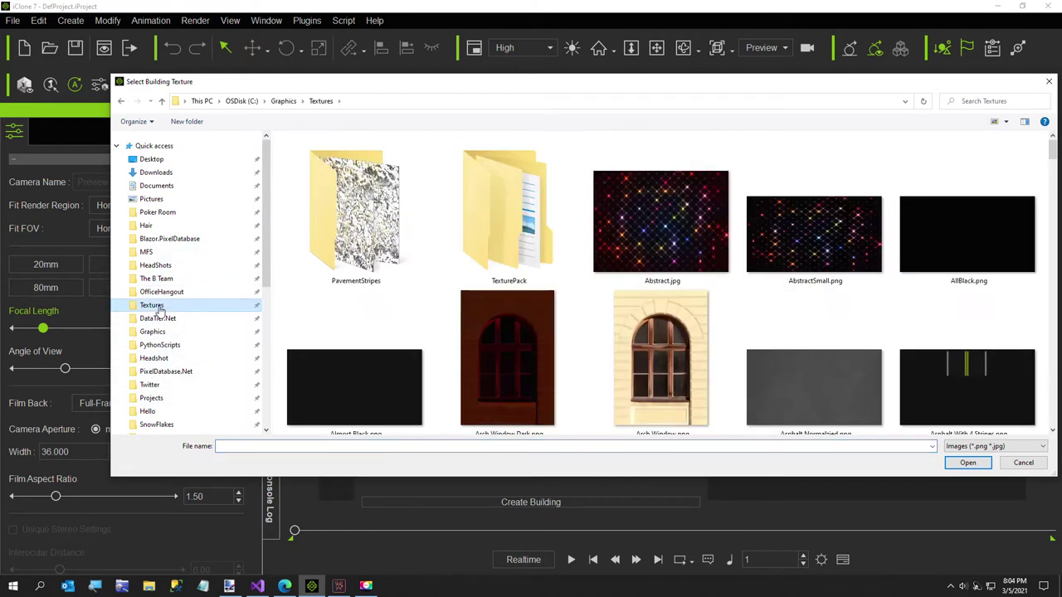
pyautogui.scroll(-6, 682, 267)
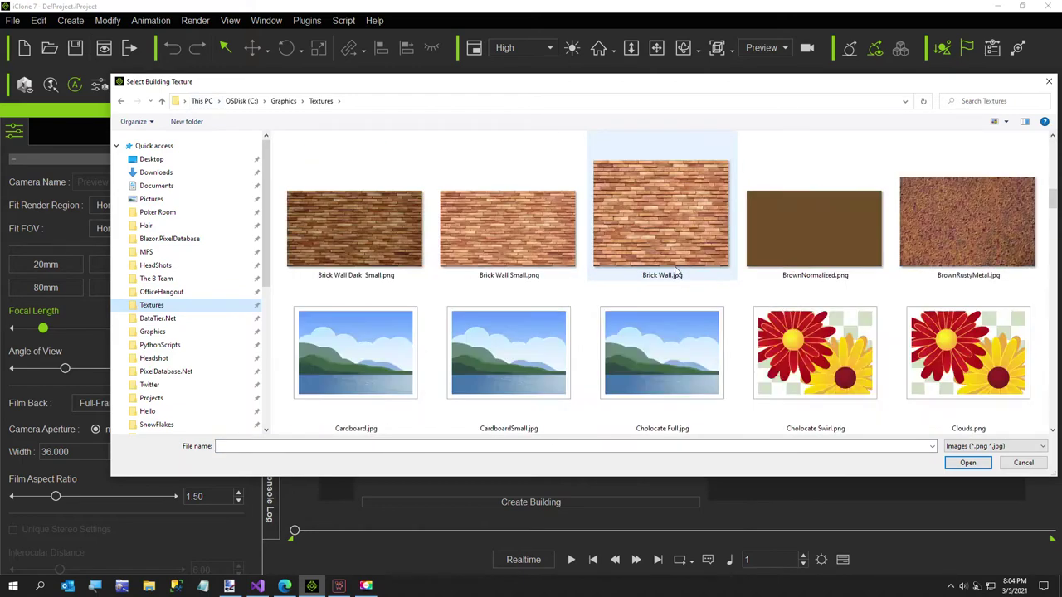
pyautogui.moveTo(1051, 220); pyautogui.dragTo(1016, 379)
pyautogui.scroll(-3, 1015, 379)
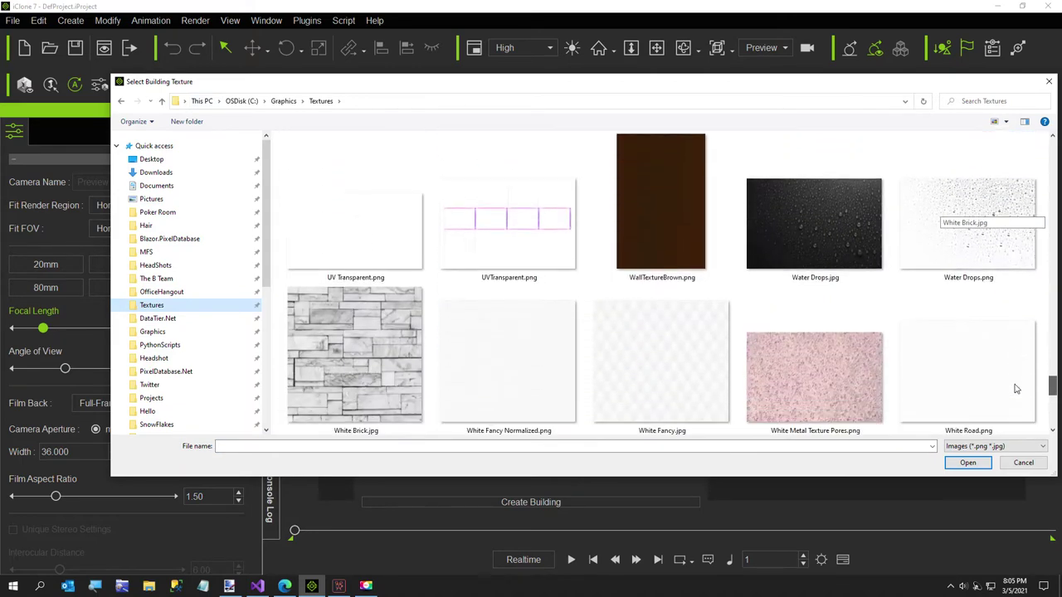
pyautogui.doubleClick(360, 338)
# - Pick Dark Pattern Lit Up.png from Textures as the glass texture
pyautogui.scroll(5, 184, 315)
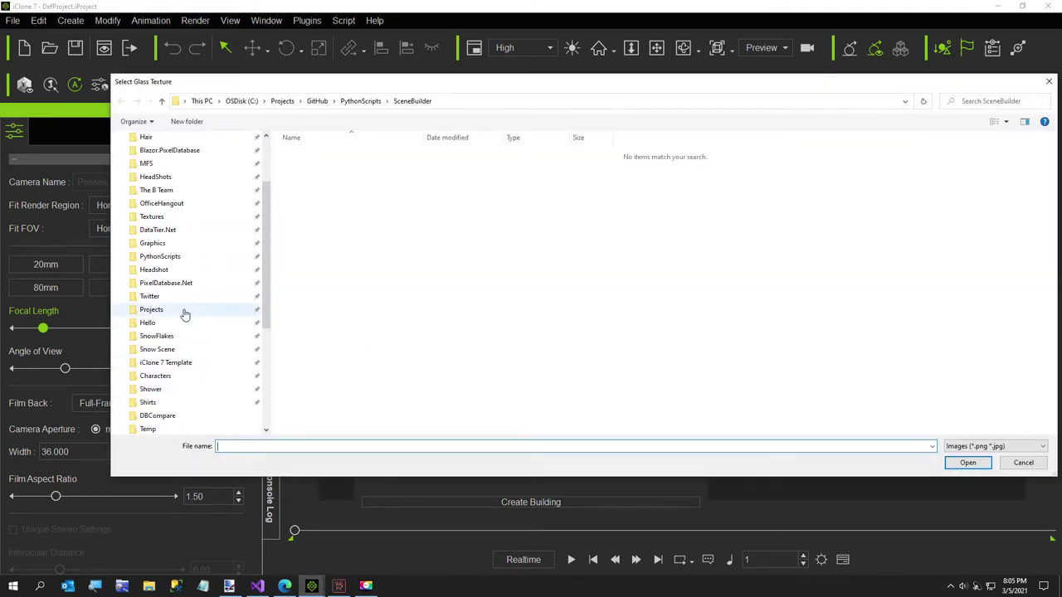
pyautogui.scroll(1, 184, 315)
pyautogui.scroll(2, 166, 336)
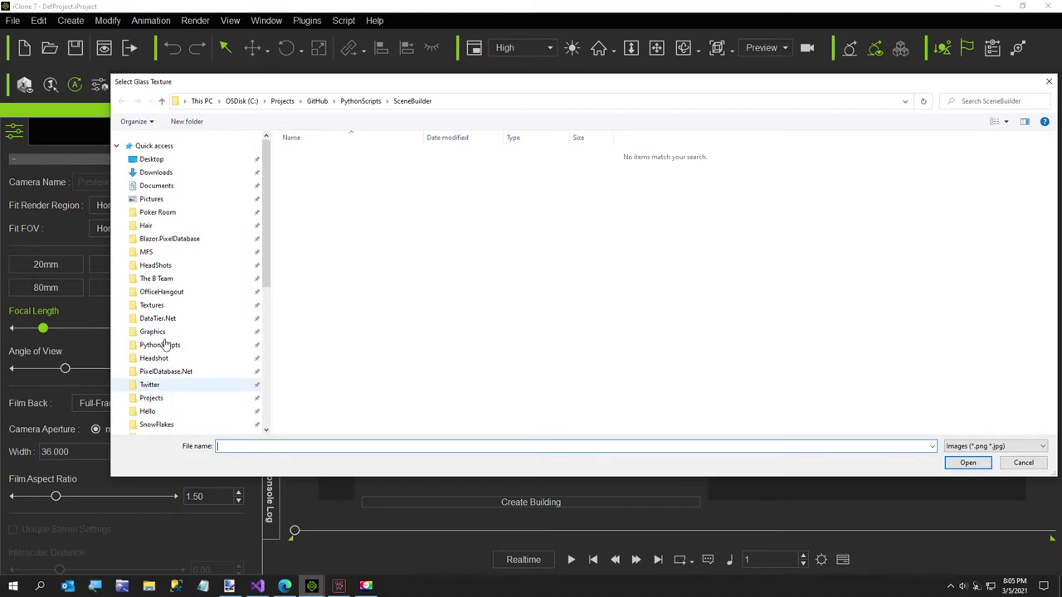
pyautogui.click(151, 306)
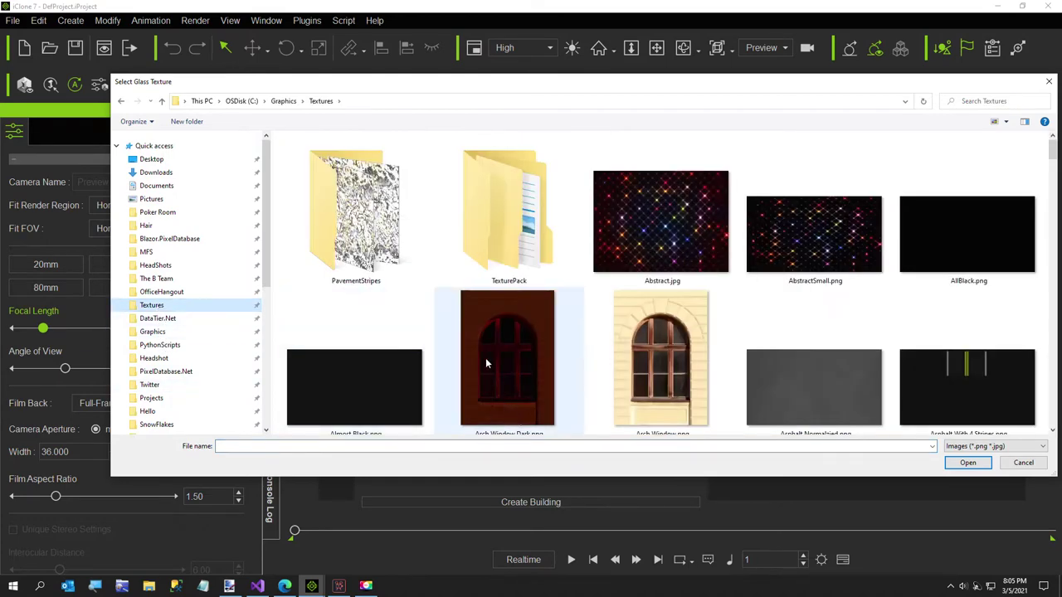
pyautogui.scroll(-3, 487, 362)
pyautogui.scroll(-10, 444, 309)
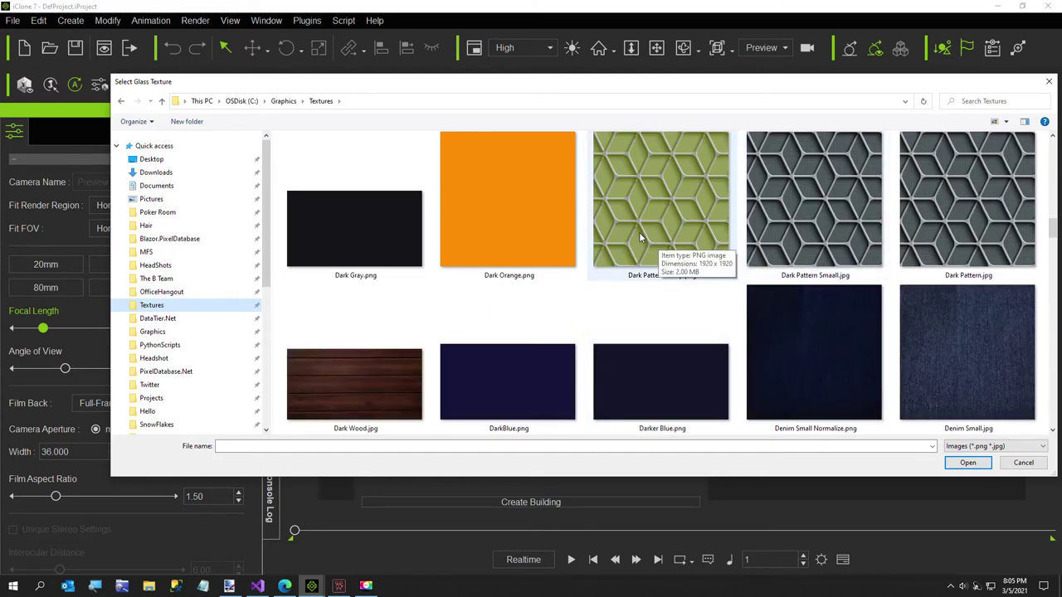
pyautogui.click(639, 232)
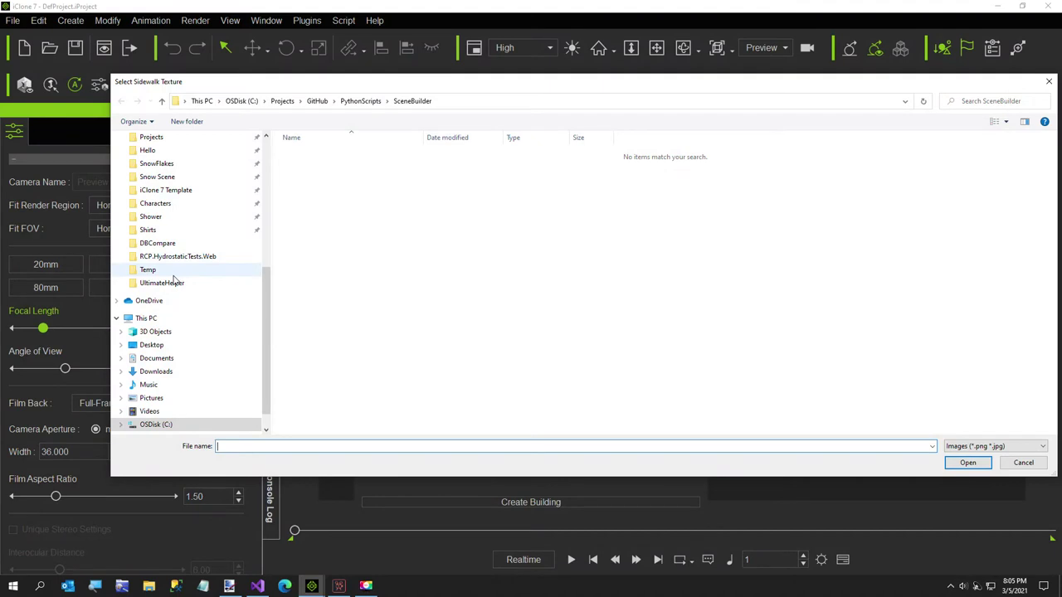
# - Use Concrete Very White.png from Textures as the sidewalk texture
pyautogui.scroll(5, 174, 276)
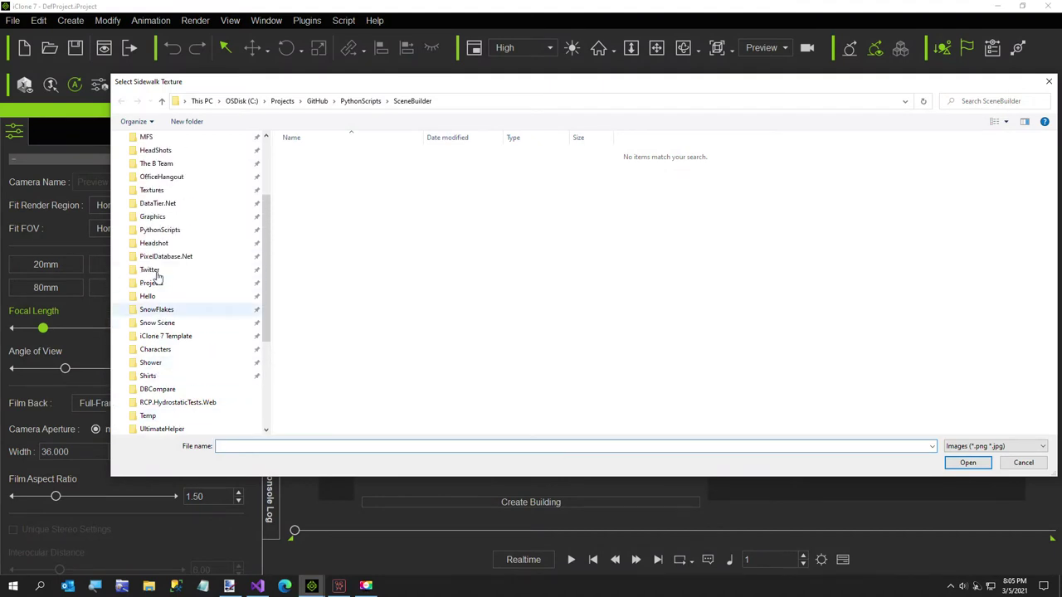
pyautogui.click(150, 245)
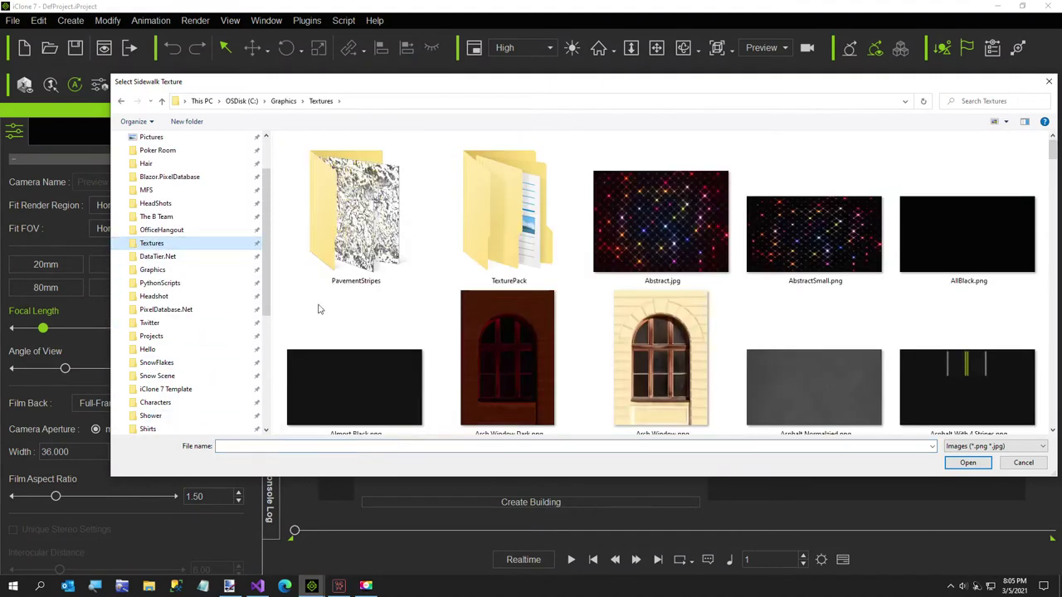
pyautogui.scroll(-10, 485, 329)
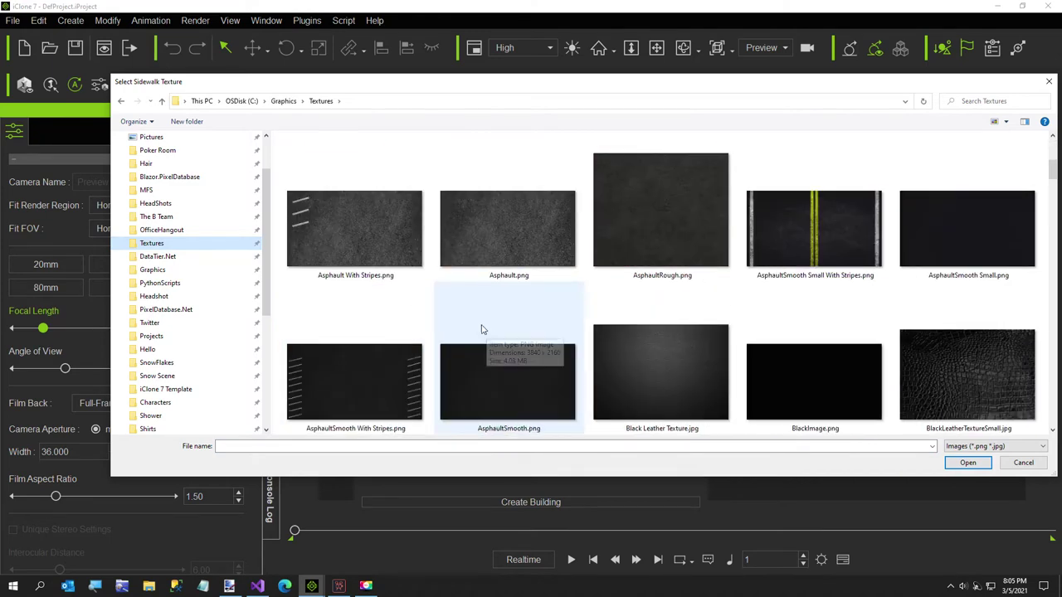
pyautogui.scroll(-2, 469, 328)
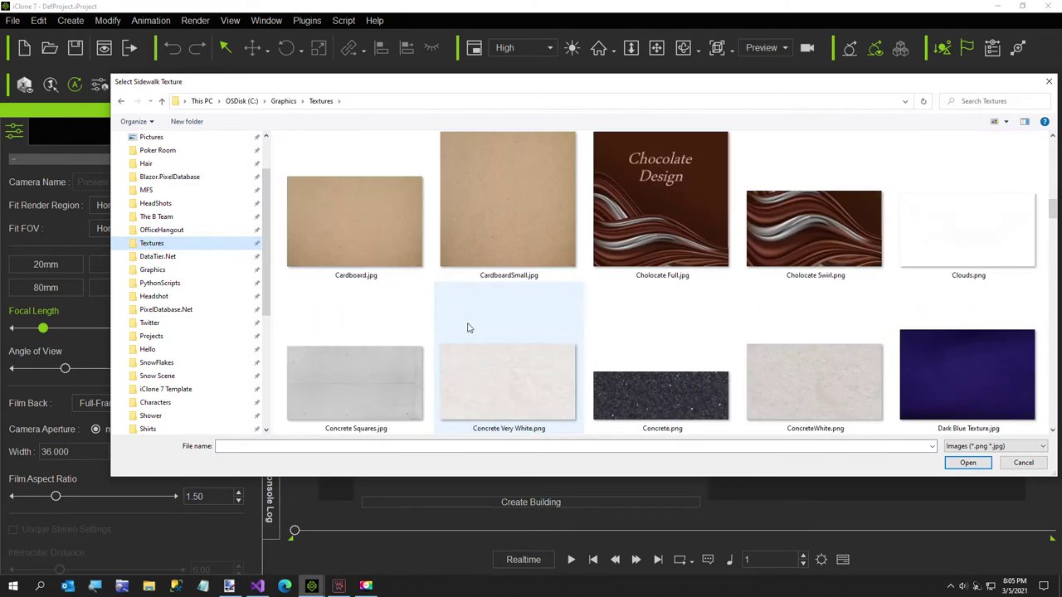
pyautogui.doubleClick(485, 398)
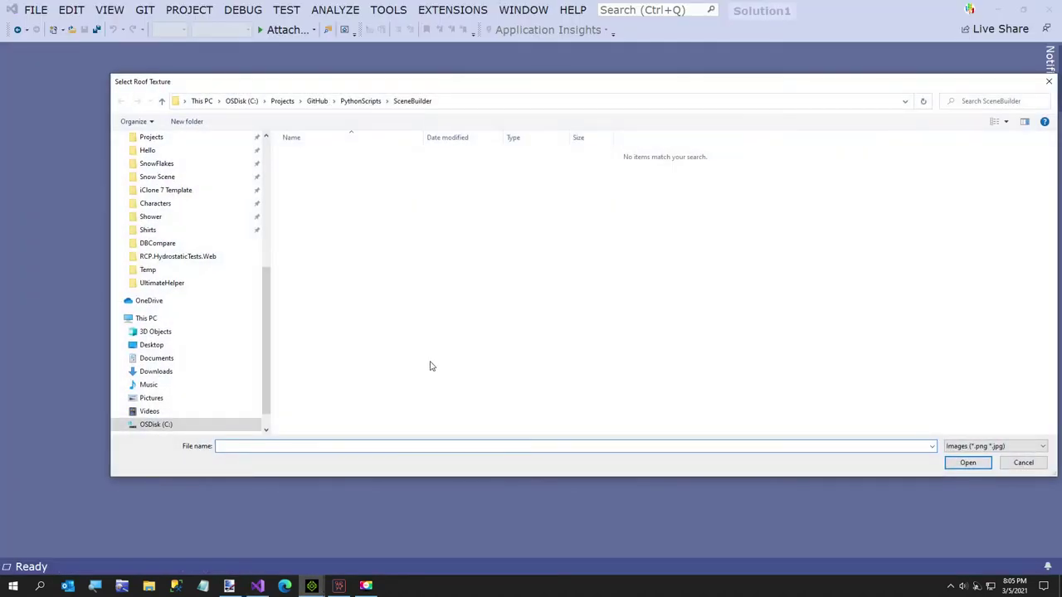
# - Use Asphalt Normalized.png from Textures as the roof texture
pyautogui.scroll(4, 158, 241)
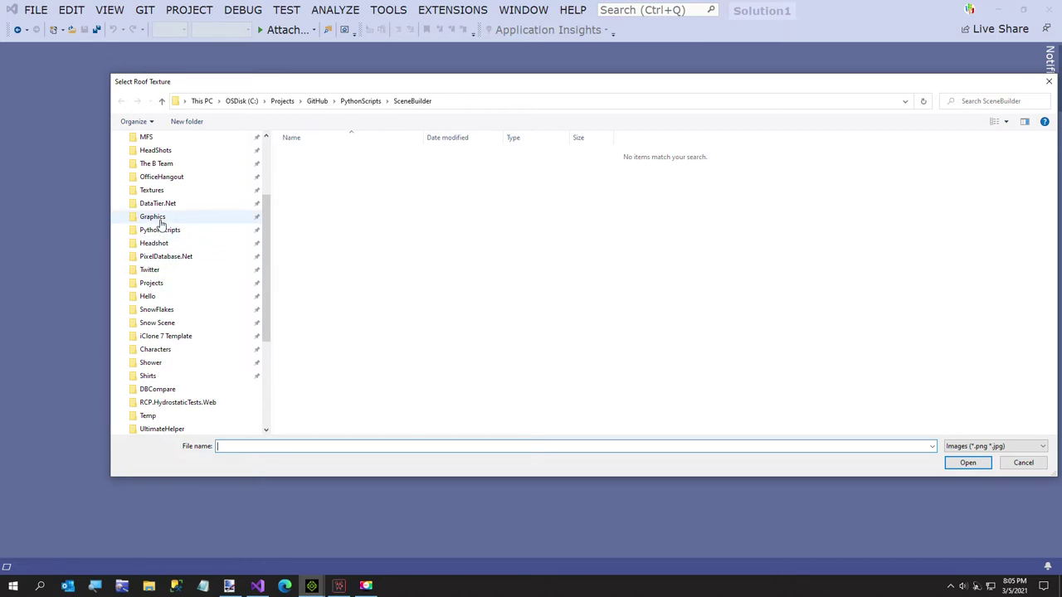
pyautogui.click(158, 191)
pyautogui.scroll(-2, 687, 334)
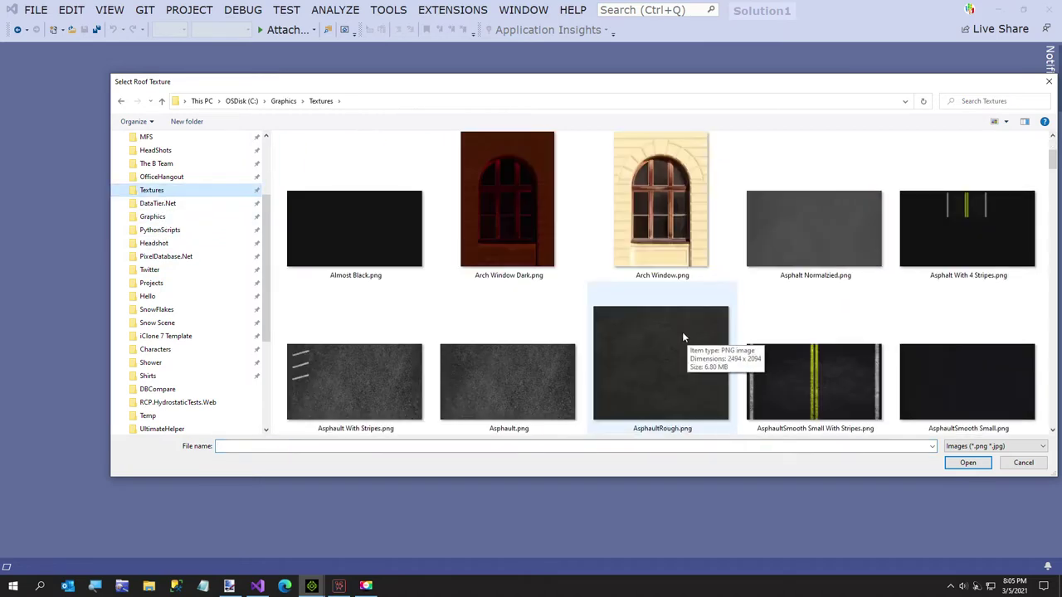
pyautogui.doubleClick(812, 244)
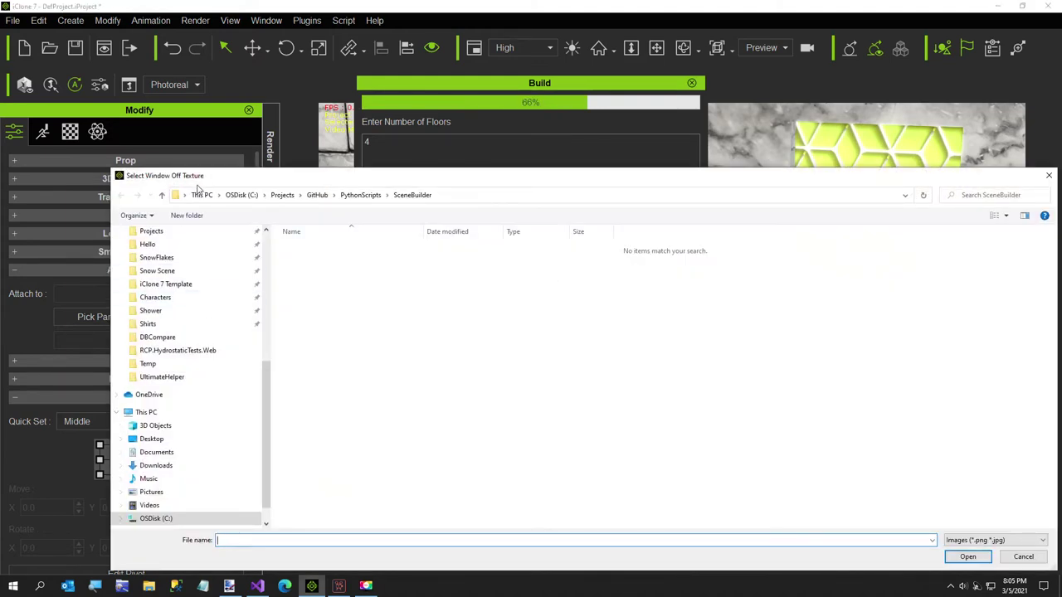
# - Apply Dark Pattern Smaall.jpg to the unlit windows and let the build reach 100%
pyautogui.scroll(1, 160, 340)
pyautogui.scroll(1, 157, 349)
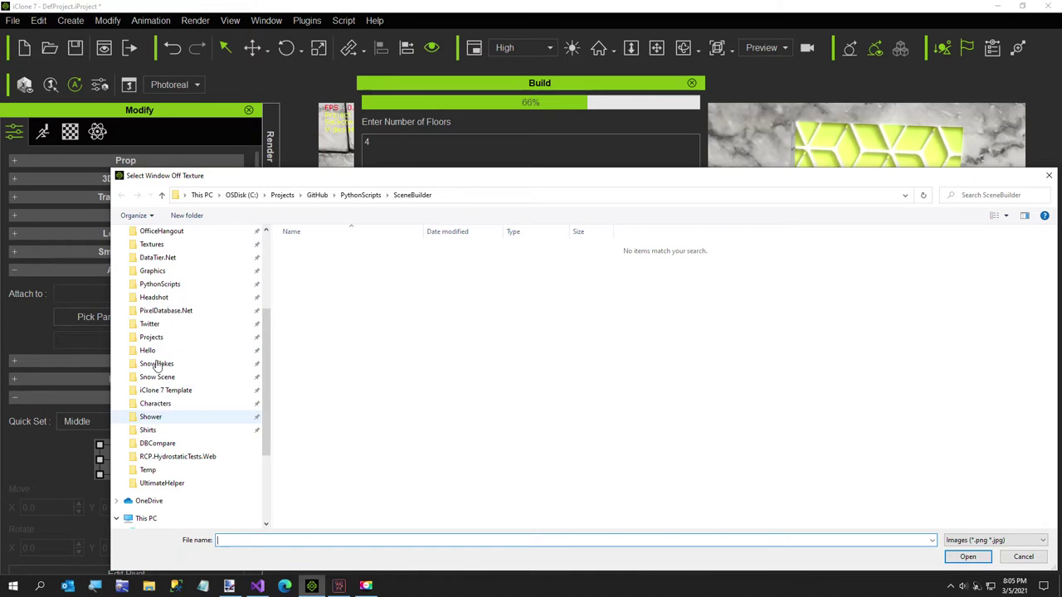
pyautogui.scroll(1, 156, 363)
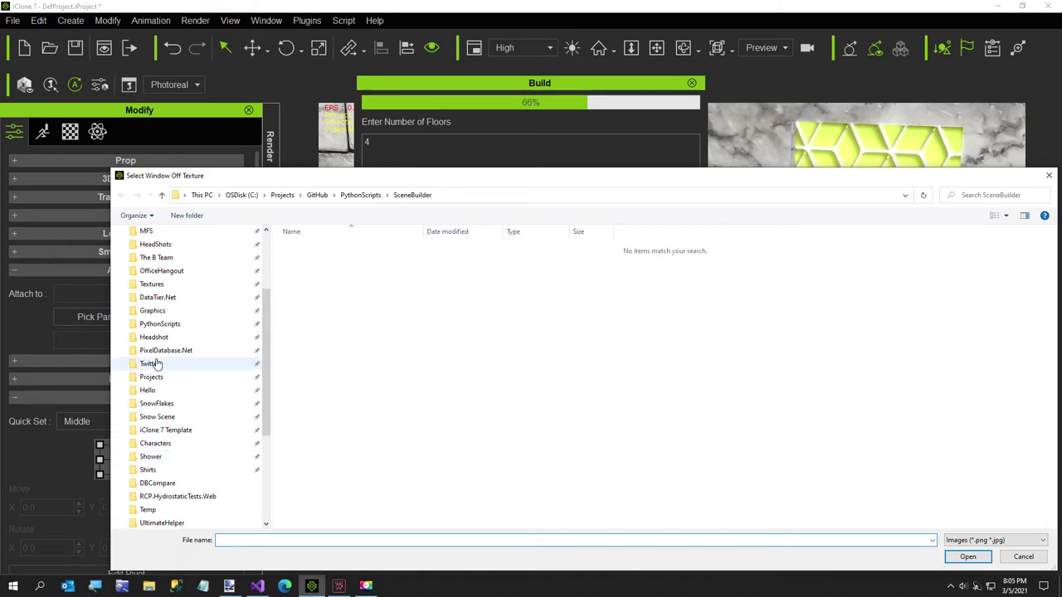
pyautogui.click(149, 284)
pyautogui.scroll(-10, 746, 379)
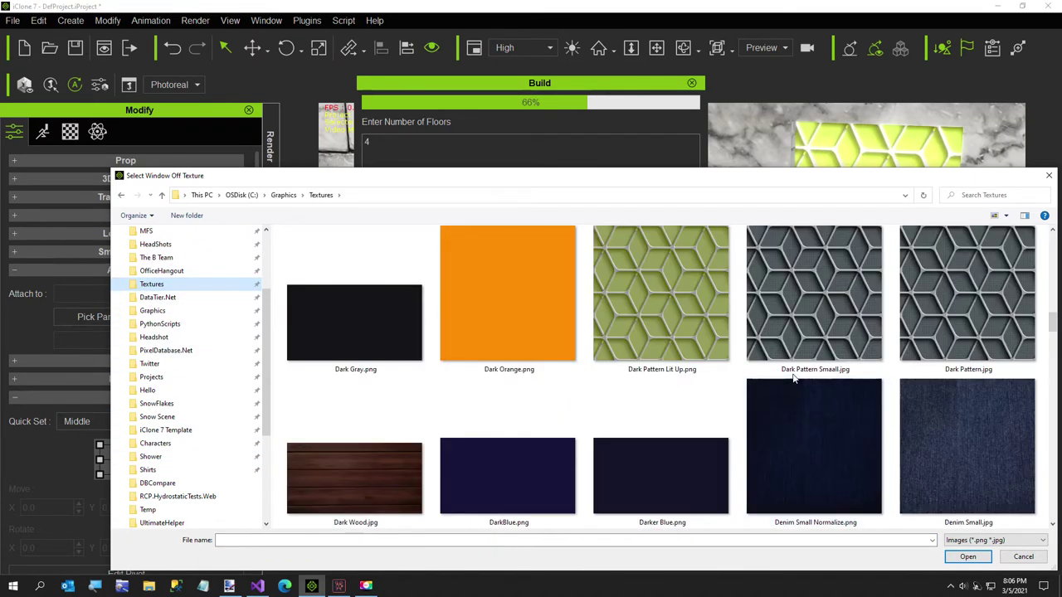
pyautogui.doubleClick(822, 338)
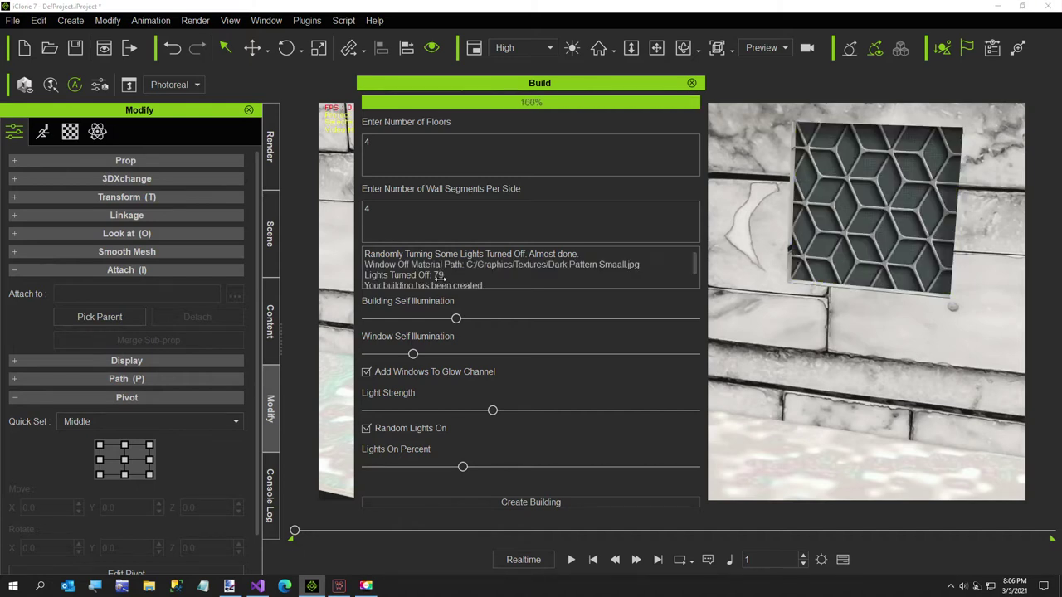
# - Close the generator panel and orbit around the four-storey building's walls, front and roof
pyautogui.click(693, 84)
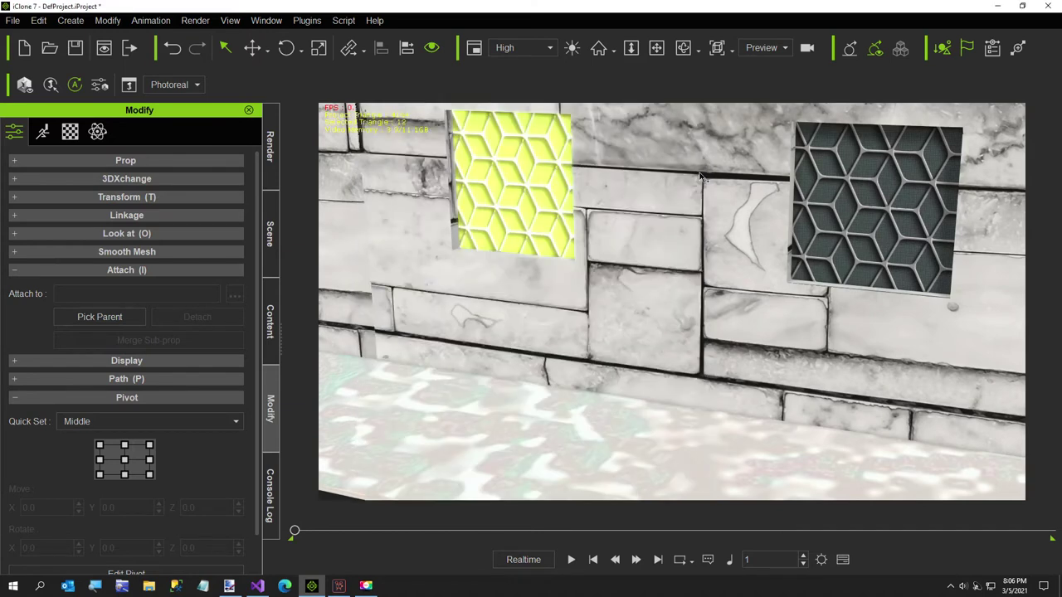
pyautogui.scroll(-5, 667, 206)
pyautogui.moveTo(662, 206); pyautogui.dragTo(720, 253, button='right')
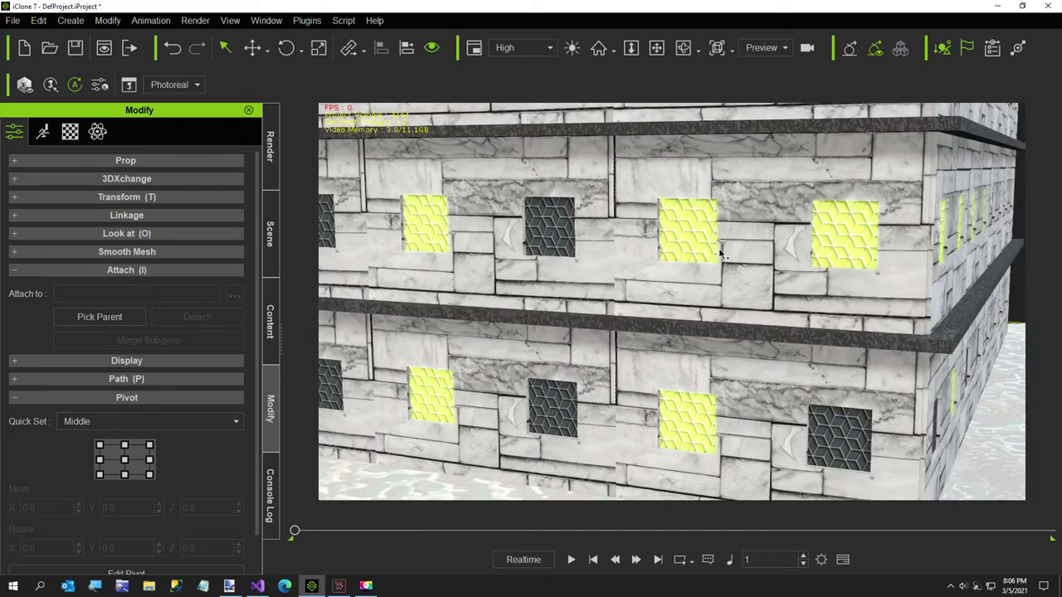
pyautogui.scroll(-10, 709, 245)
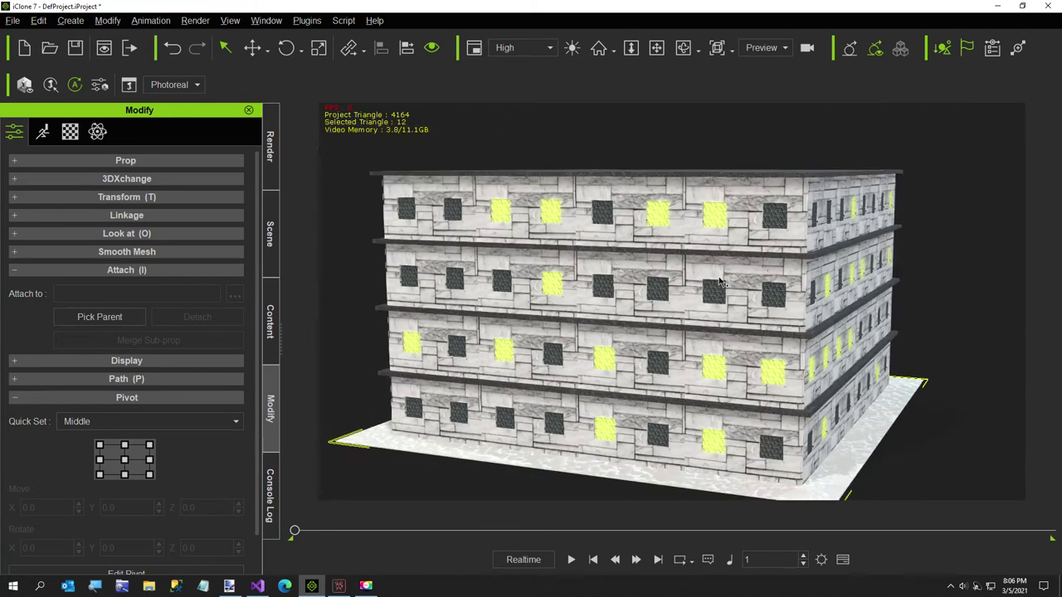
pyautogui.moveTo(714, 274); pyautogui.dragTo(502, 329, button='right')
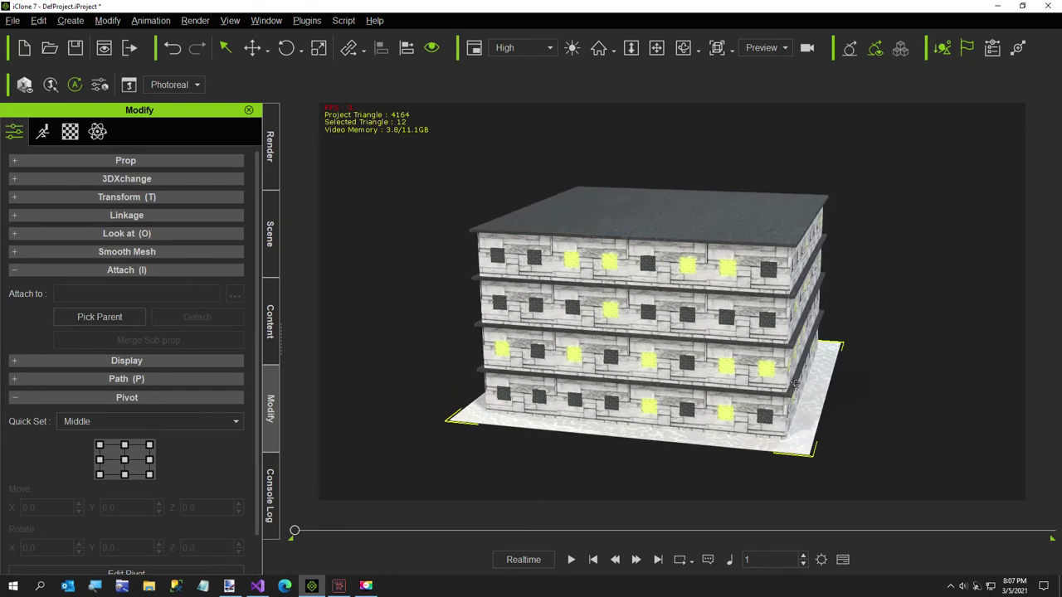
pyautogui.moveTo(794, 382); pyautogui.dragTo(996, 328, button='right')
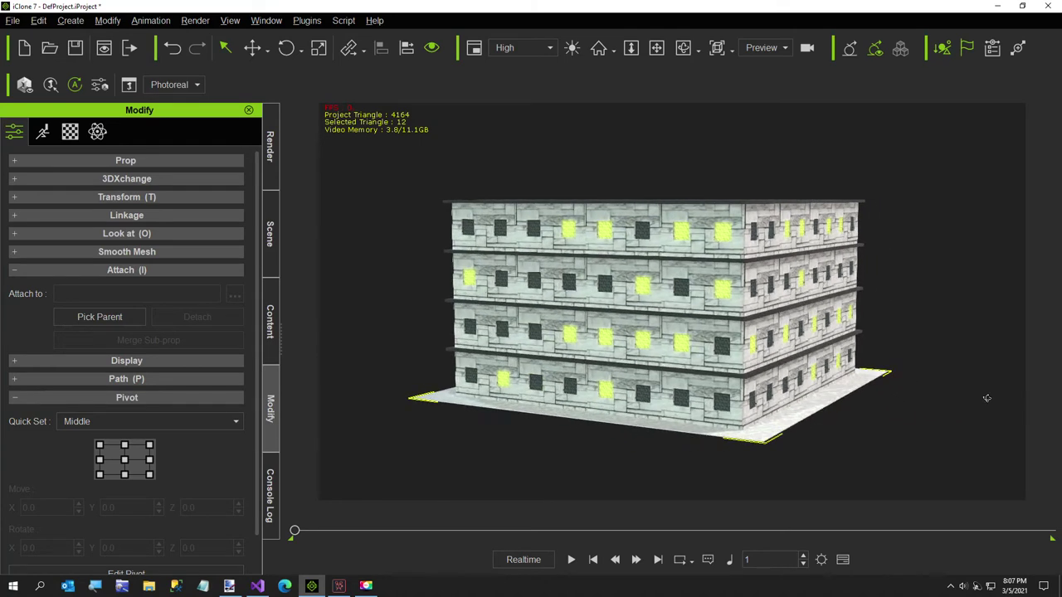
pyautogui.scroll(5, 955, 396)
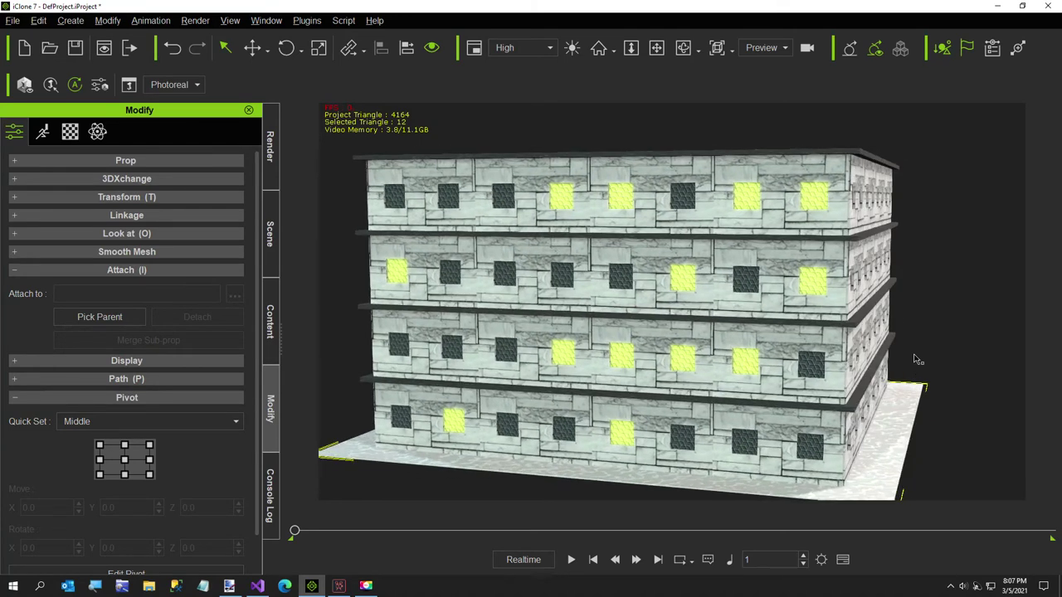
pyautogui.moveTo(916, 360); pyautogui.dragTo(730, 262, button='right')
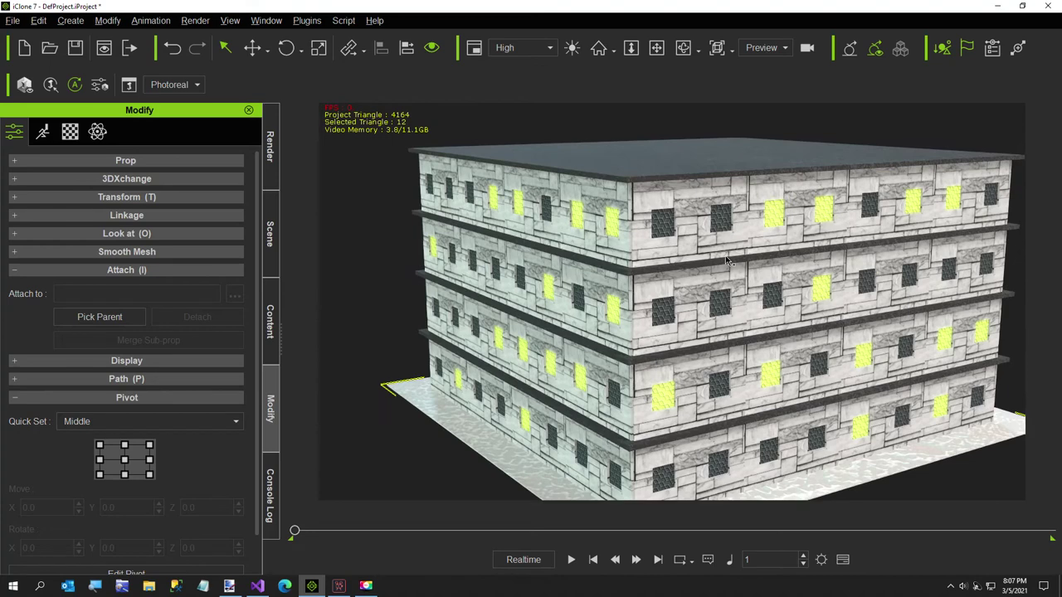
pyautogui.click(11, 19)
# - Start a new project without saving and reload the BuildingCreator.py script
pyautogui.click(25, 39)
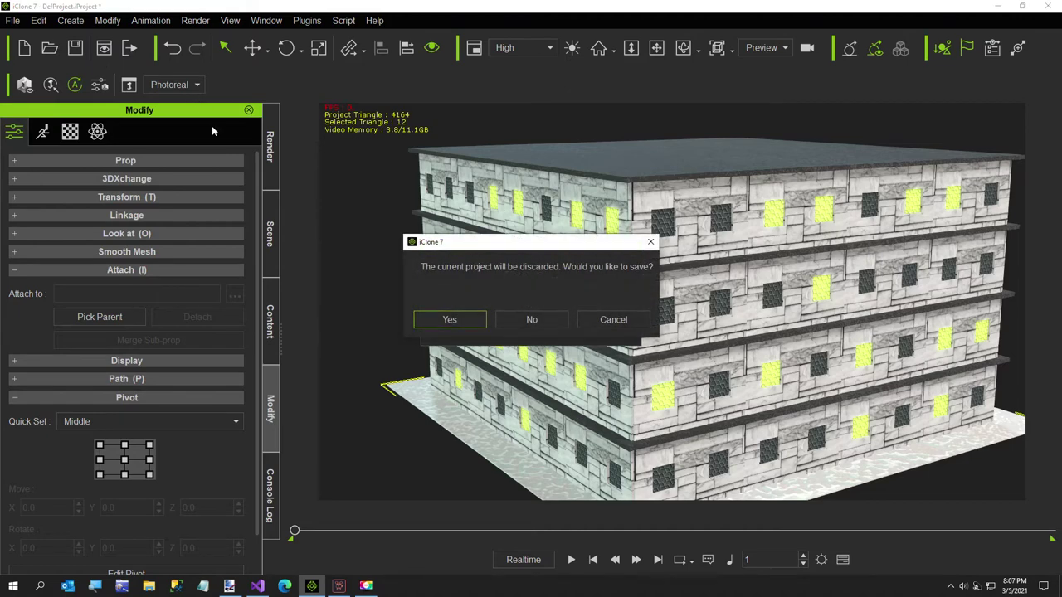
pyautogui.click(508, 324)
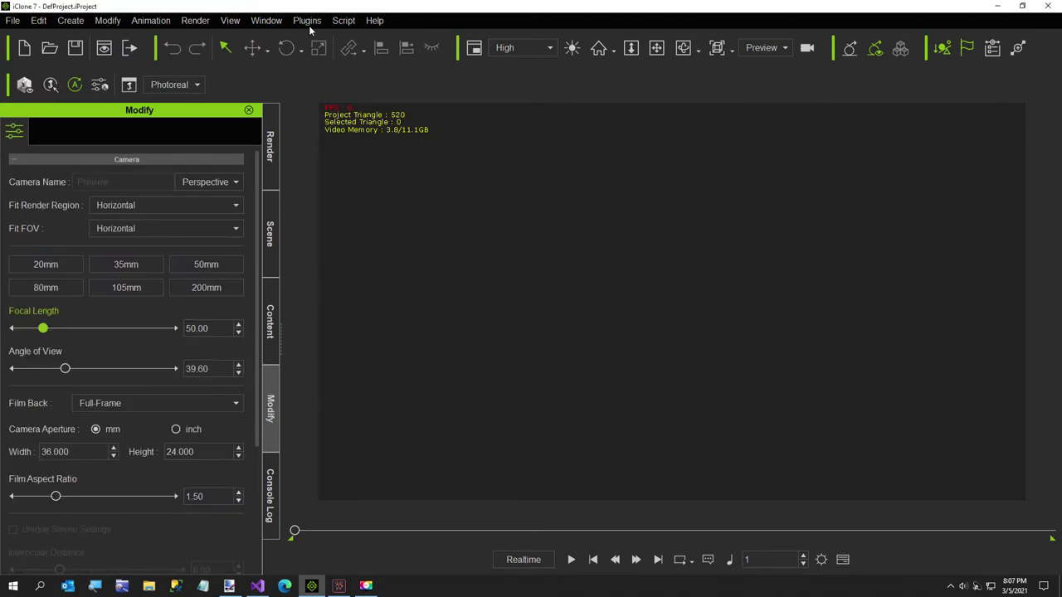
pyautogui.click(307, 21)
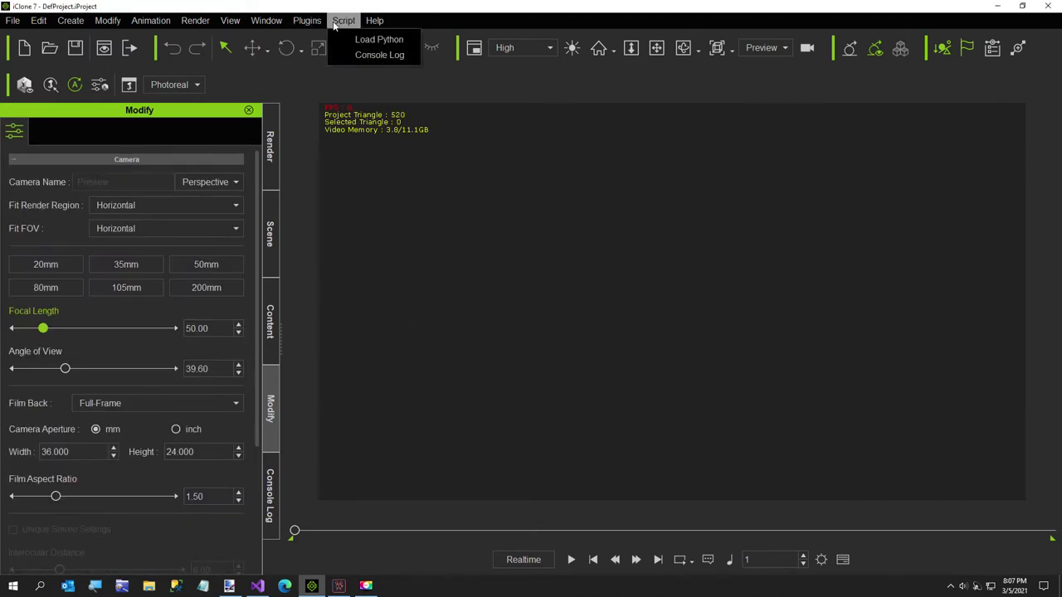
pyautogui.click(333, 41)
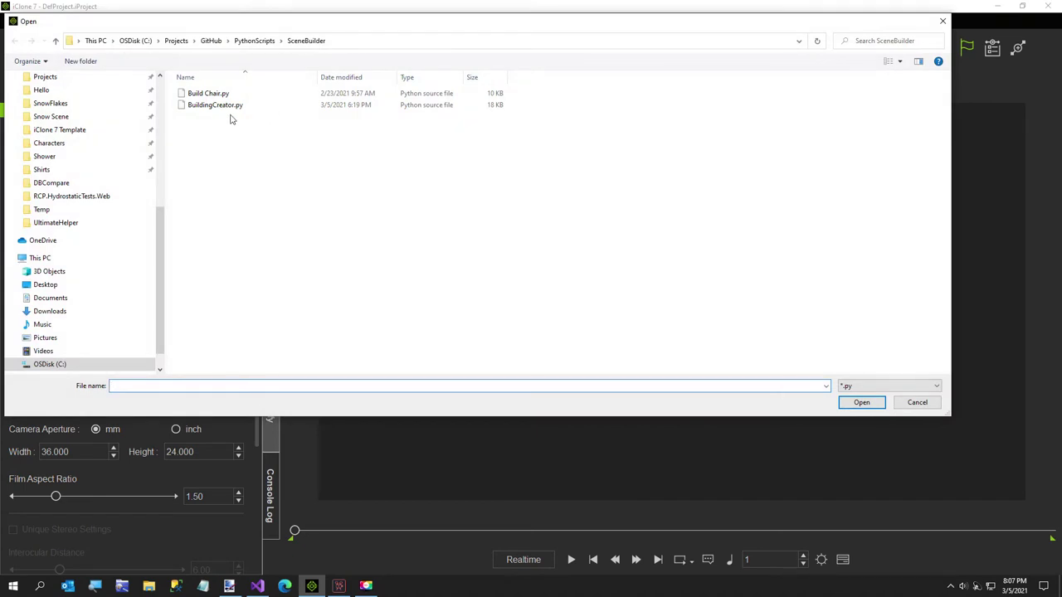
pyautogui.doubleClick(225, 106)
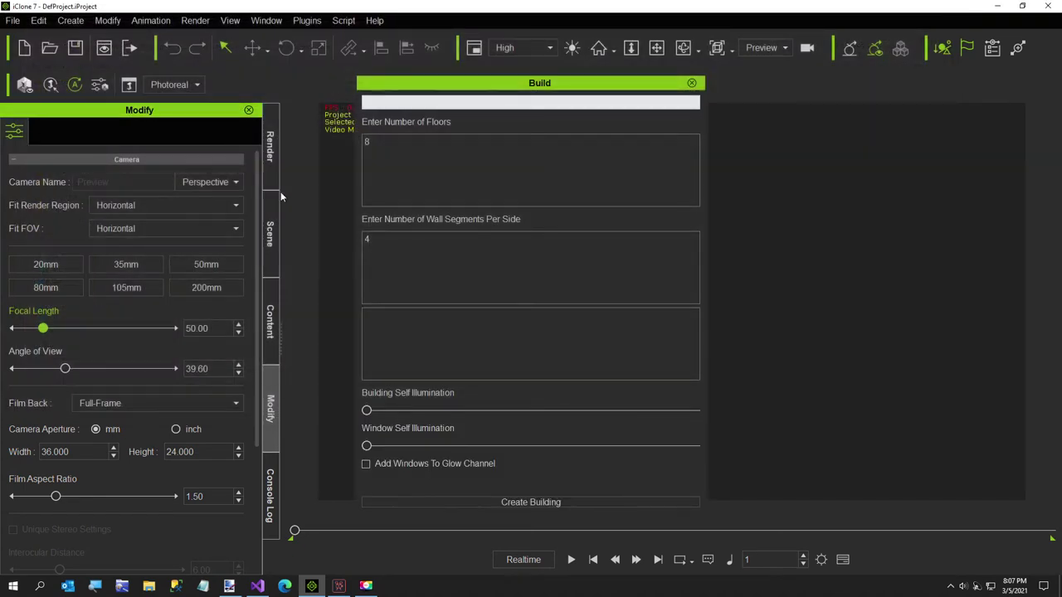
pyautogui.doubleClick(367, 141)
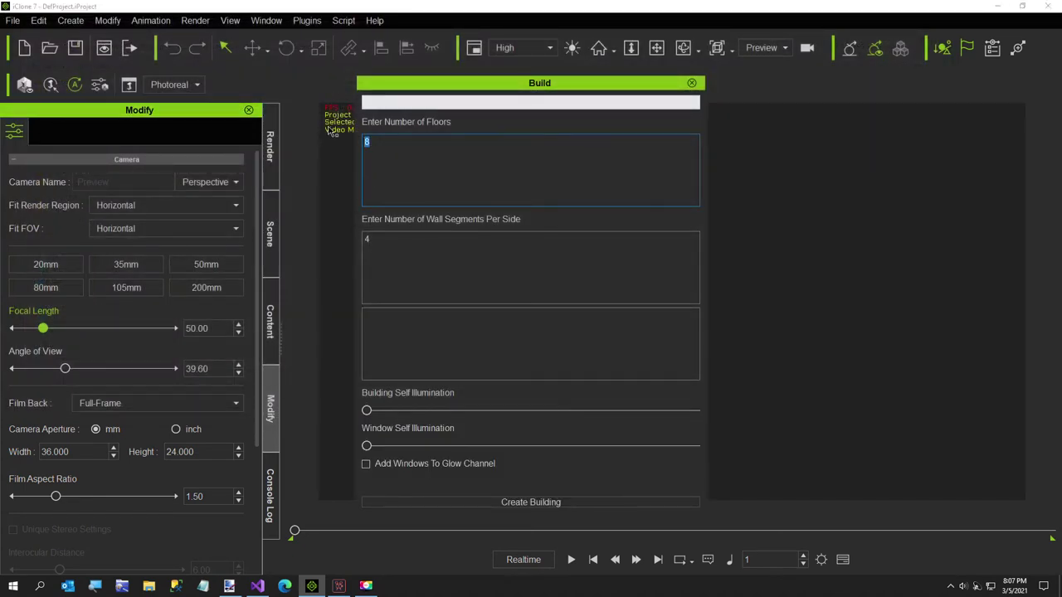
# - Set 5 wall segments, maximum self-illumination, brighter glowing windows and more random lights, then create
pyautogui.doubleClick(375, 242)
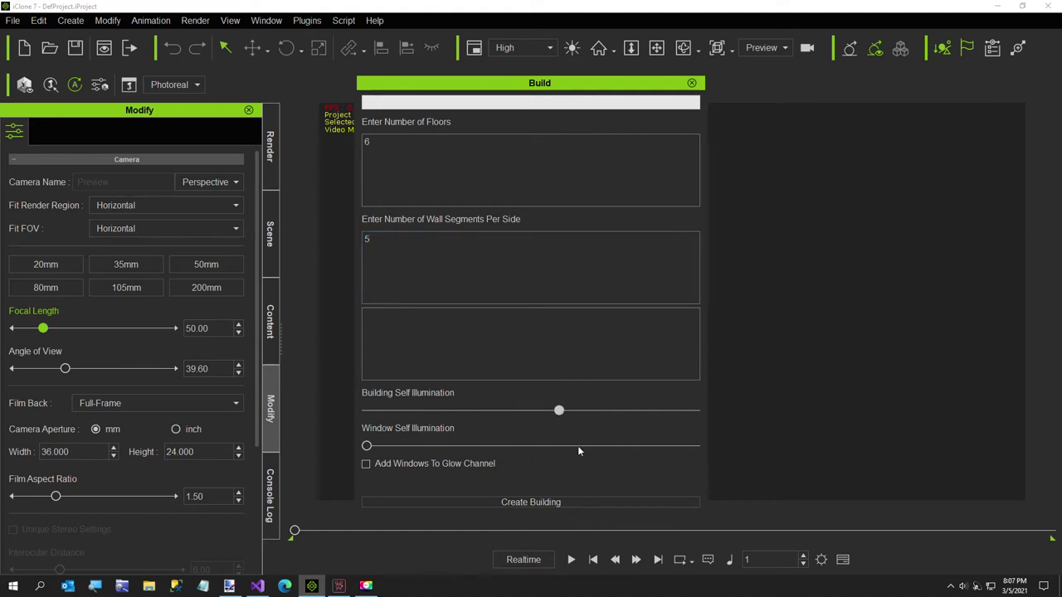
pyautogui.moveTo(579, 450); pyautogui.dragTo(726, 458)
pyautogui.moveTo(366, 446); pyautogui.dragTo(426, 446)
pyautogui.click(381, 463)
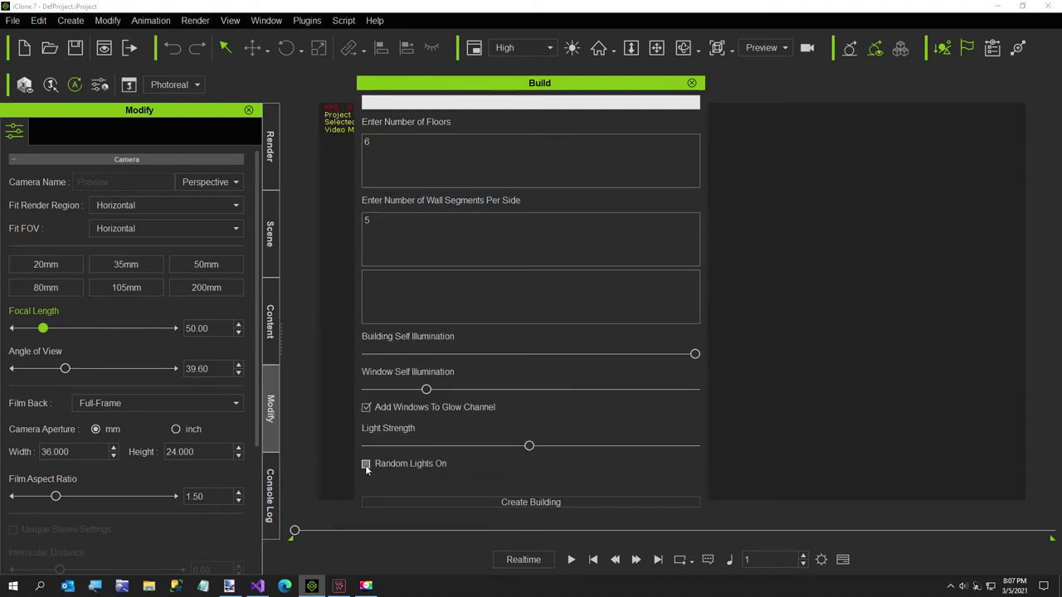
pyautogui.click(365, 465)
pyautogui.moveTo(371, 467); pyautogui.dragTo(410, 470)
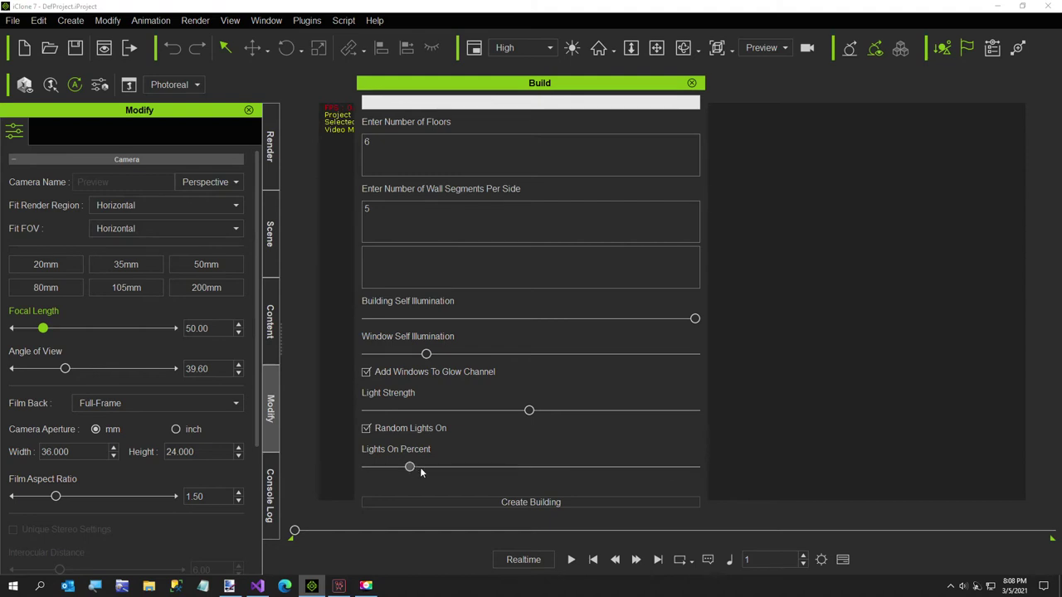
pyautogui.click(493, 502)
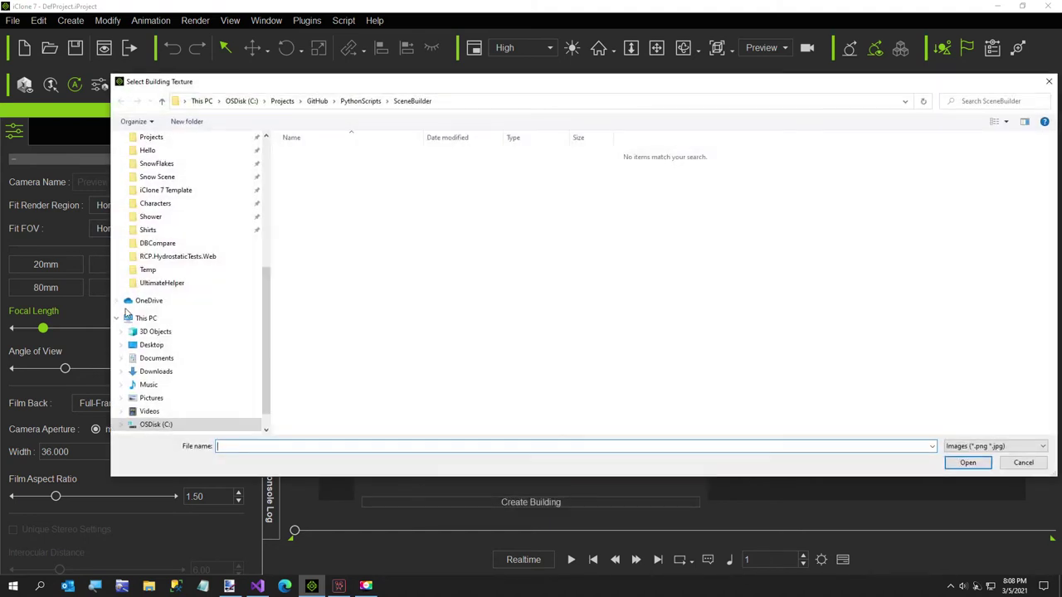
# - Choose BlackImage.png from Textures as the building texture
pyautogui.scroll(6, 127, 314)
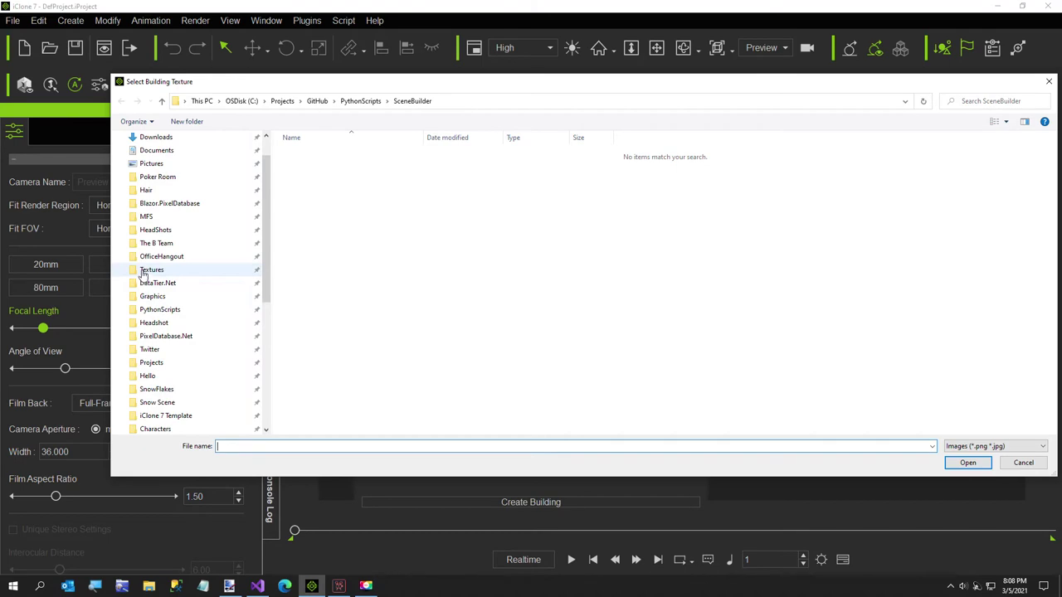
pyautogui.click(146, 271)
pyautogui.scroll(-3, 687, 295)
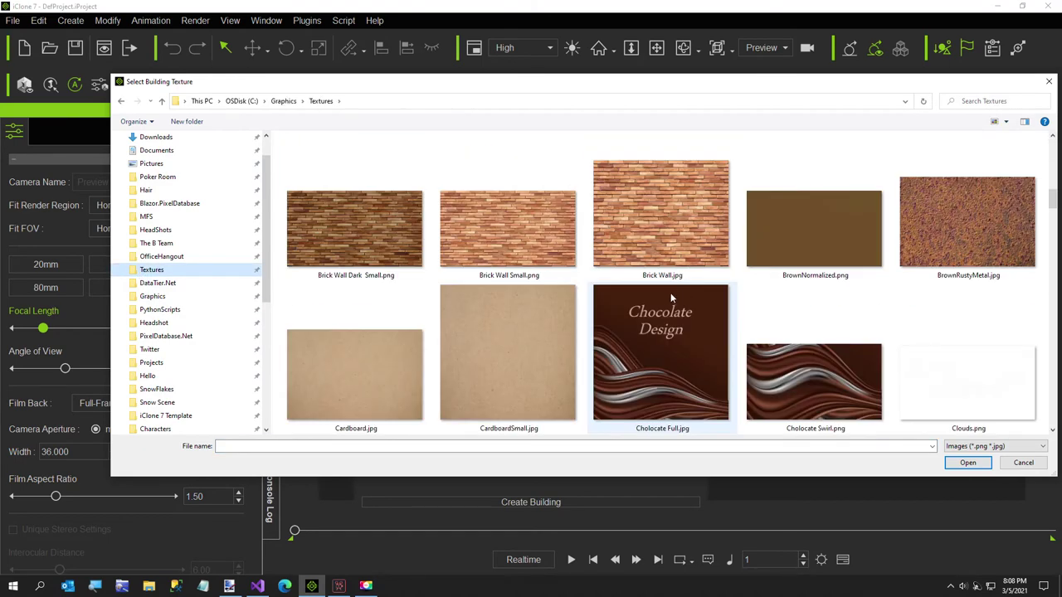
pyautogui.scroll(-5, 672, 299)
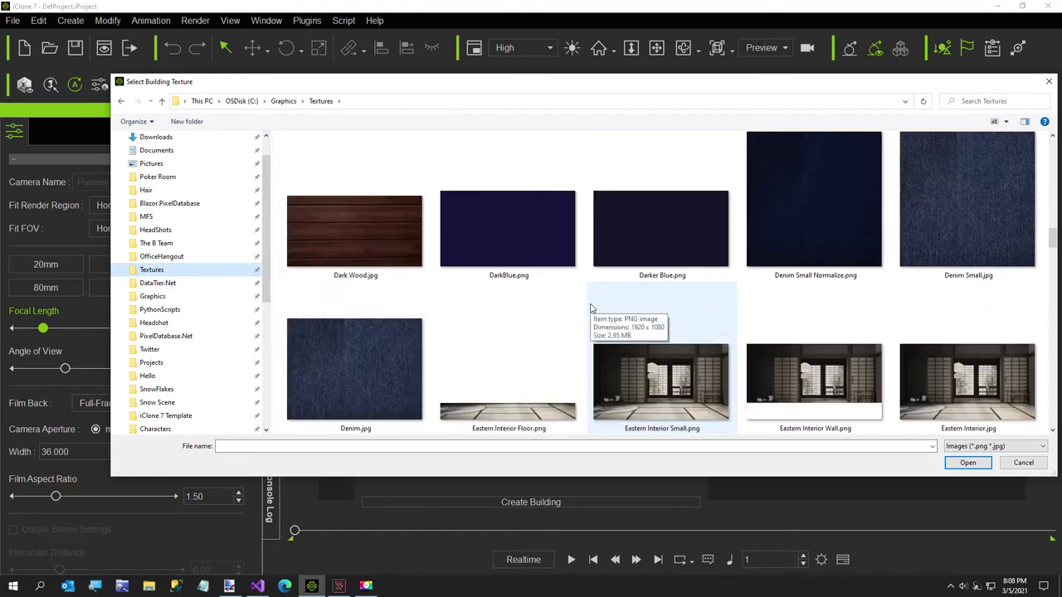
pyautogui.scroll(2, 591, 308)
pyautogui.scroll(3, 498, 297)
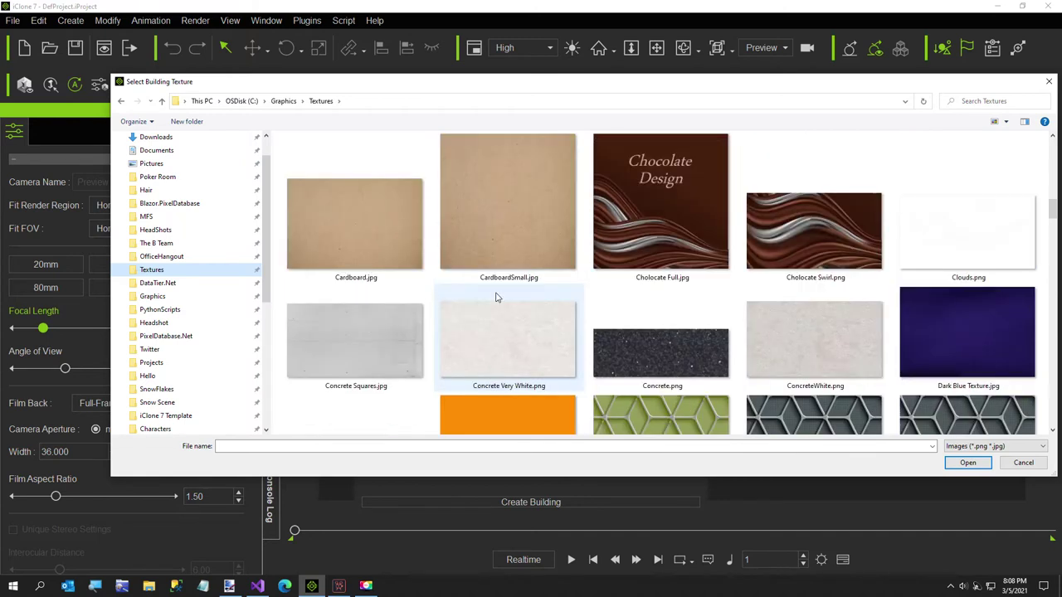
pyautogui.scroll(1, 498, 301)
pyautogui.scroll(1, 498, 301)
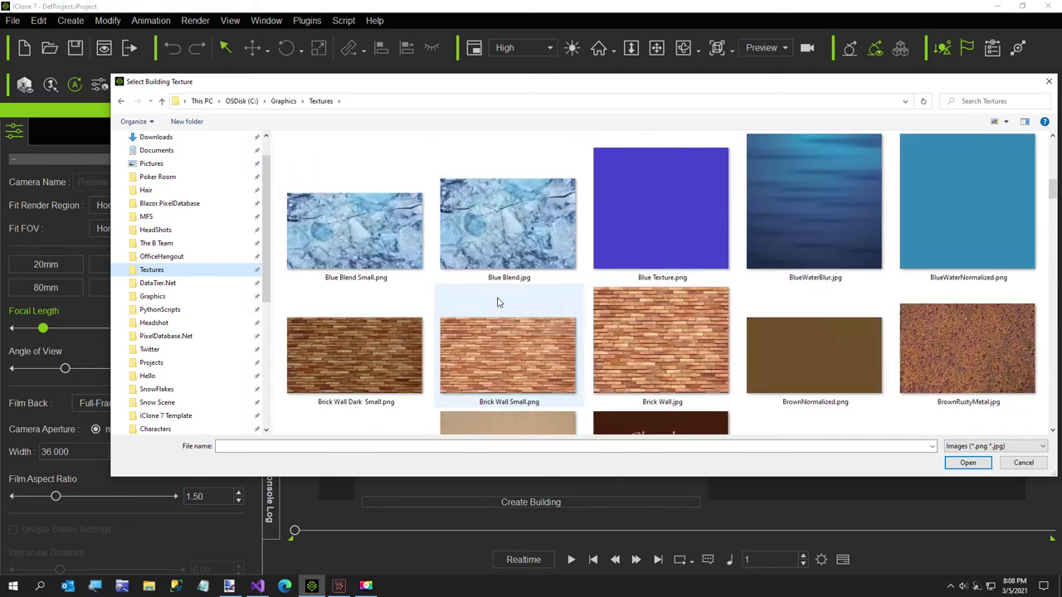
pyautogui.scroll(1, 497, 303)
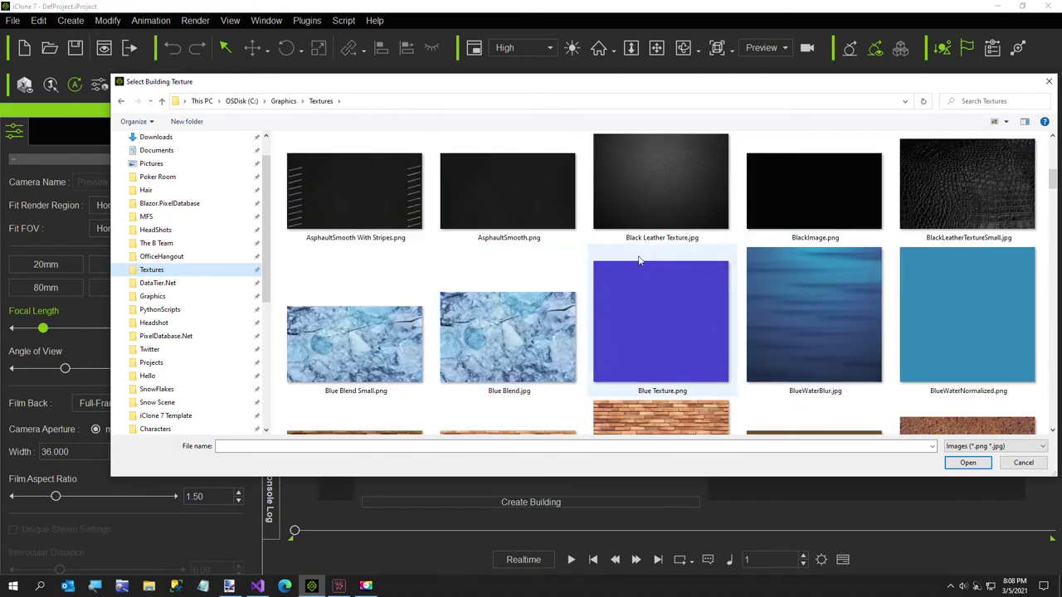
pyautogui.doubleClick(803, 195)
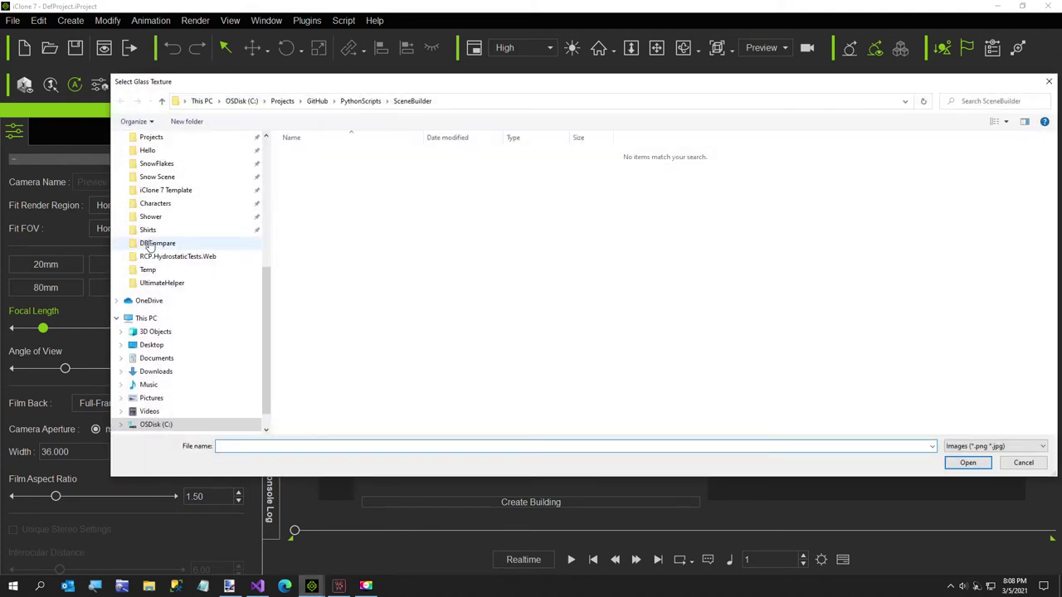
# - Pick the lit yellow Window 2. On.png image as the glass texture
pyautogui.scroll(3, 154, 241)
pyautogui.scroll(3, 158, 241)
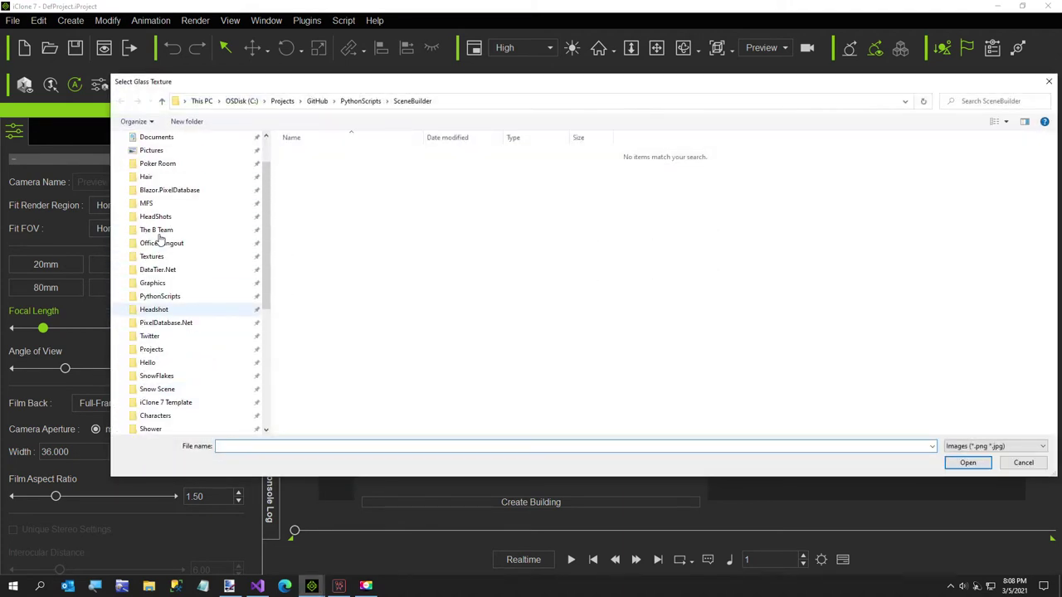
pyautogui.click(154, 284)
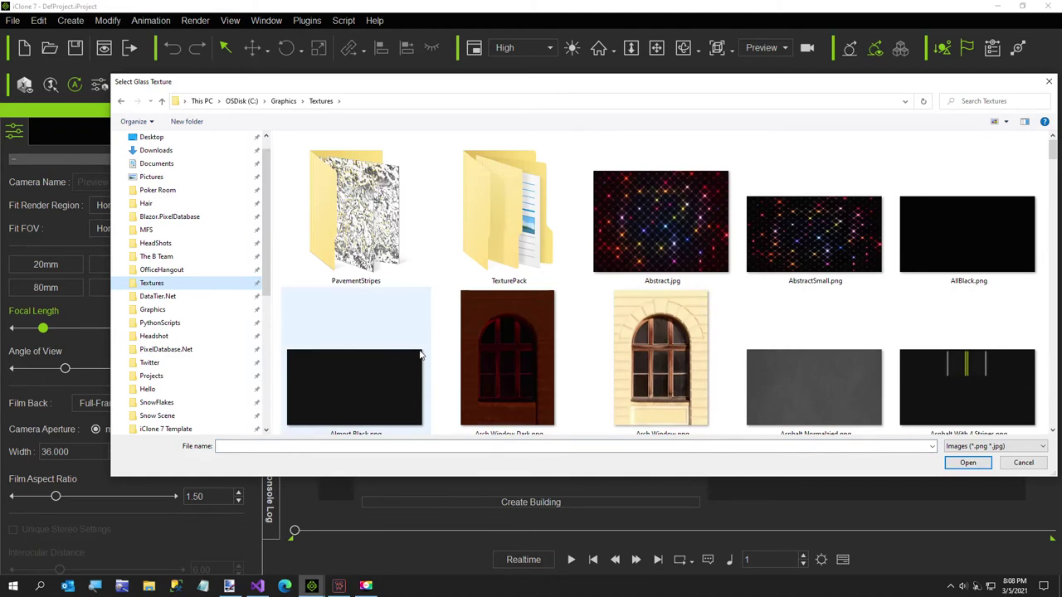
pyautogui.scroll(-2, 424, 355)
pyautogui.scroll(2, 427, 355)
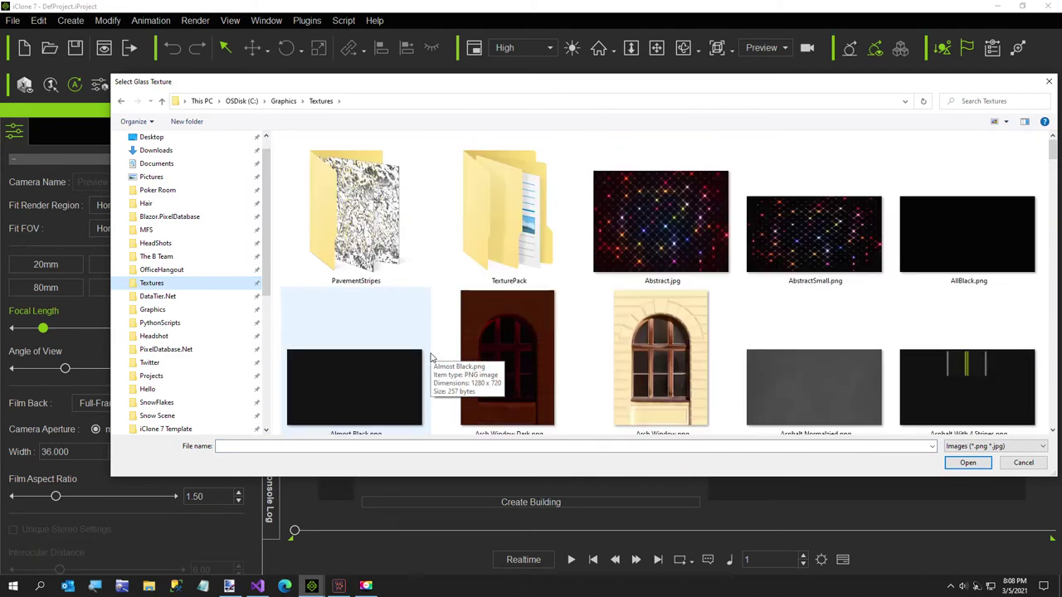
pyautogui.scroll(-1, 430, 356)
pyautogui.scroll(-20, 430, 357)
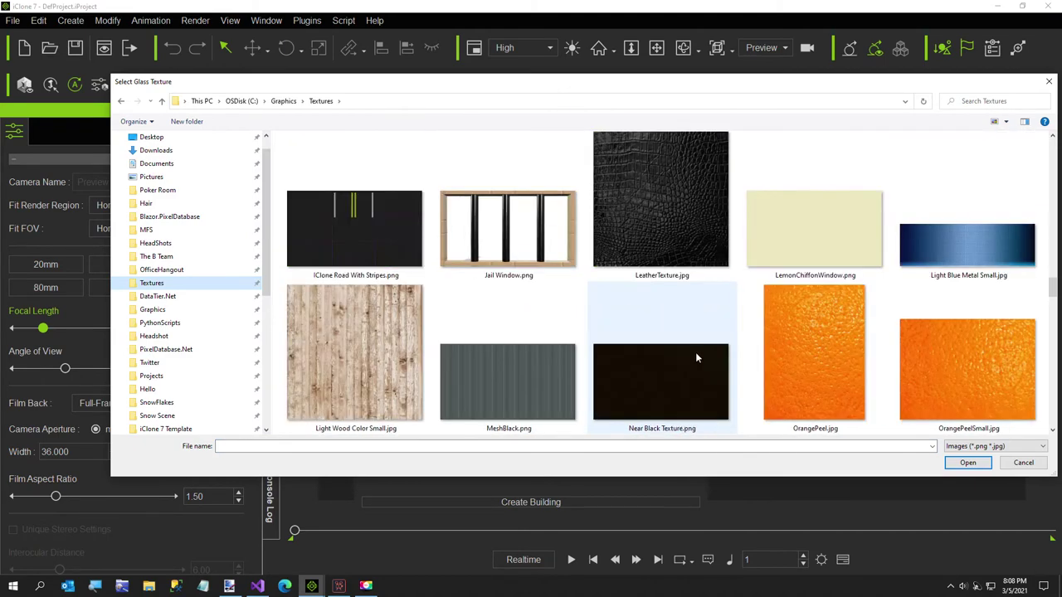
pyautogui.scroll(-12, 698, 357)
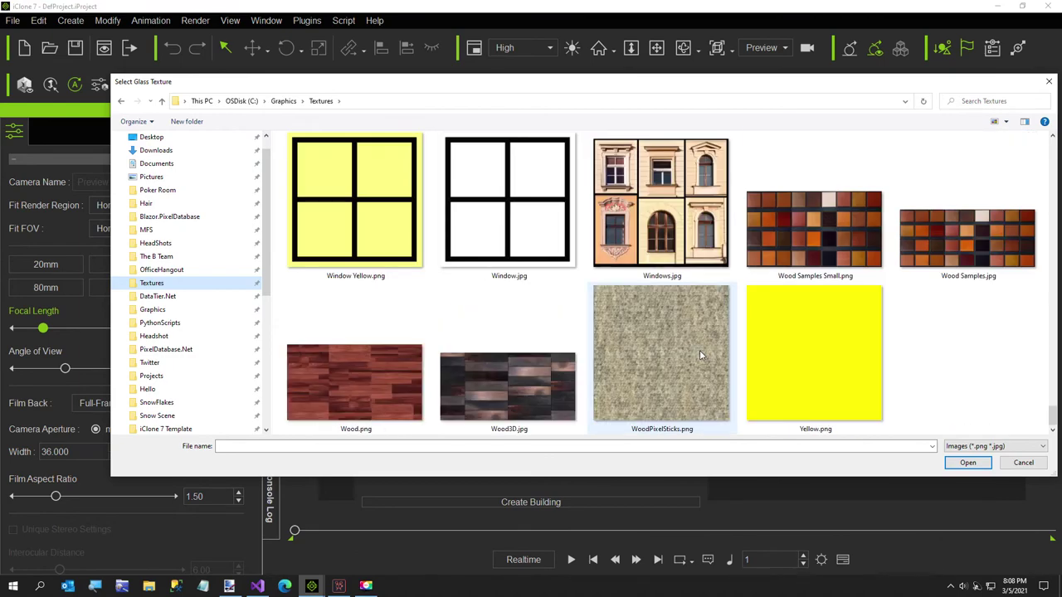
pyautogui.scroll(2, 700, 353)
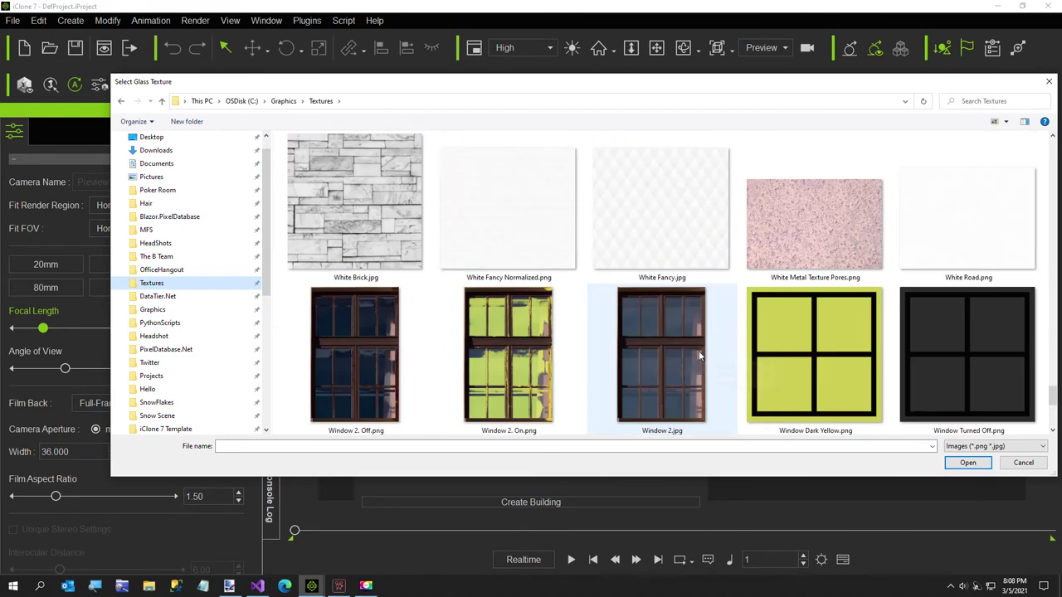
pyautogui.doubleClick(519, 366)
# - Apply Concrete Squares.jpg from Textures as the sidewalk texture
pyautogui.scroll(3, 218, 298)
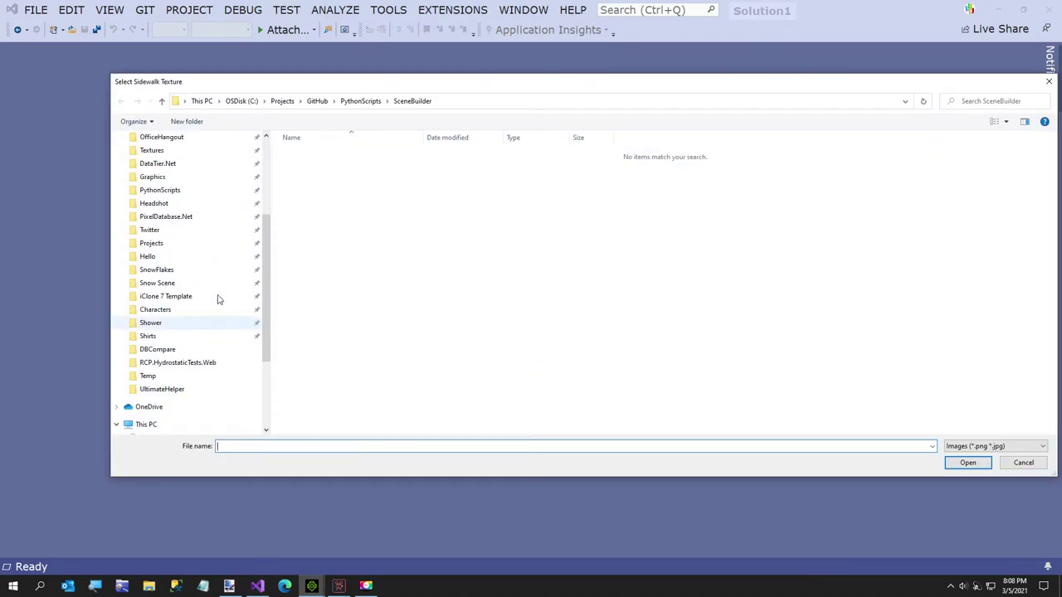
pyautogui.scroll(4, 214, 286)
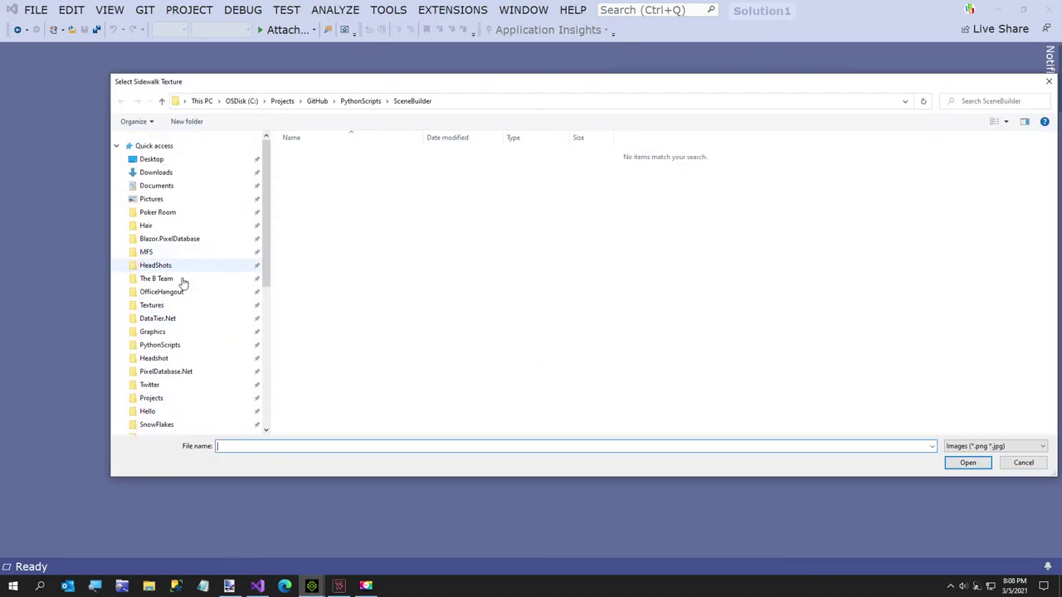
pyautogui.click(162, 305)
pyautogui.scroll(-5, 550, 325)
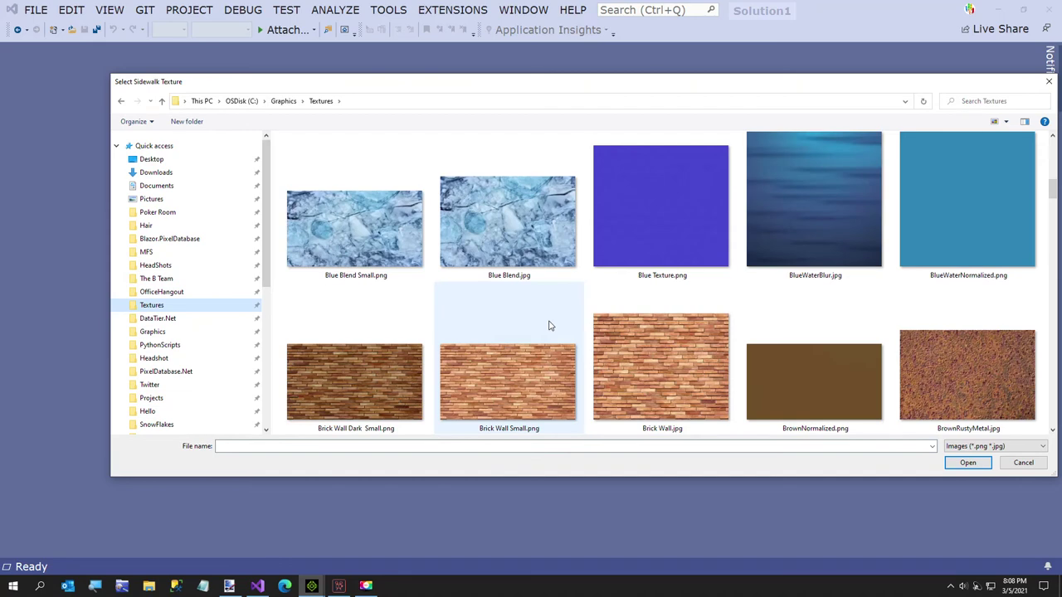
pyautogui.scroll(-3, 547, 328)
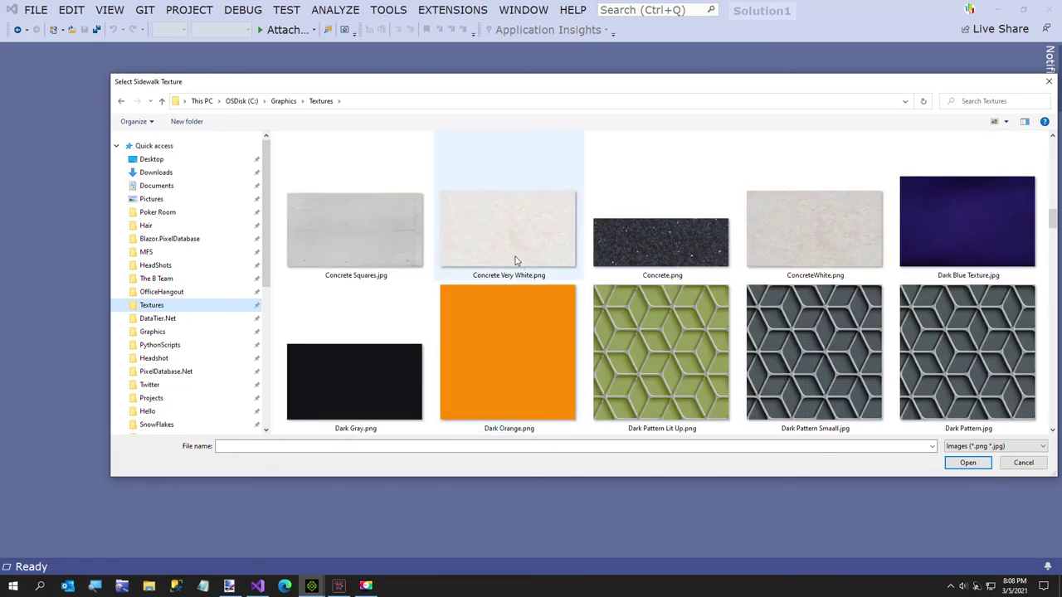
pyautogui.doubleClick(381, 260)
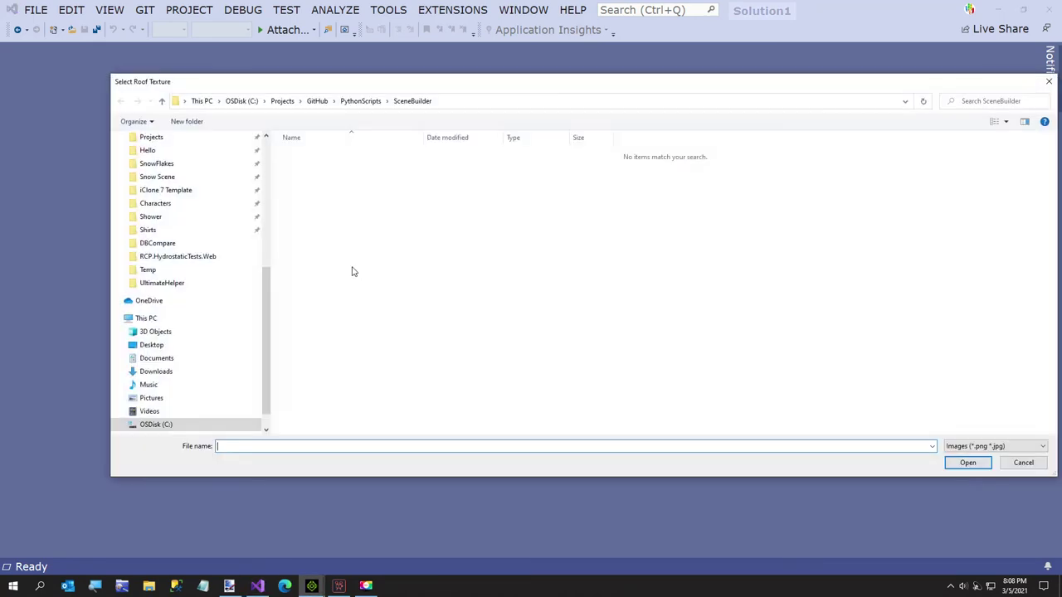
# - Use Asphalt.png from Textures as the roof texture
pyautogui.scroll(2, 234, 269)
pyautogui.scroll(5, 234, 269)
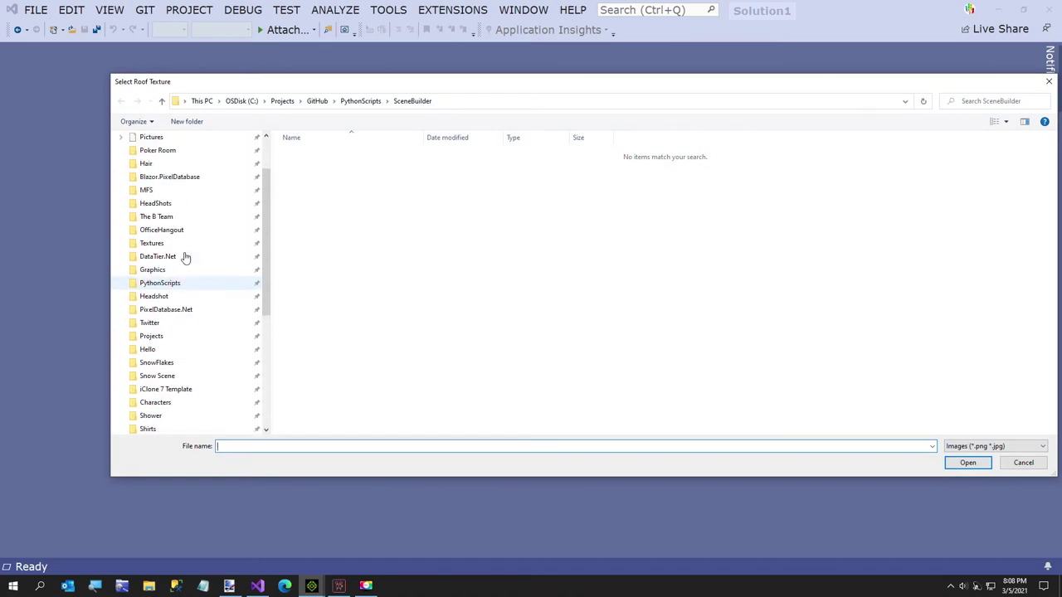
pyautogui.click(163, 271)
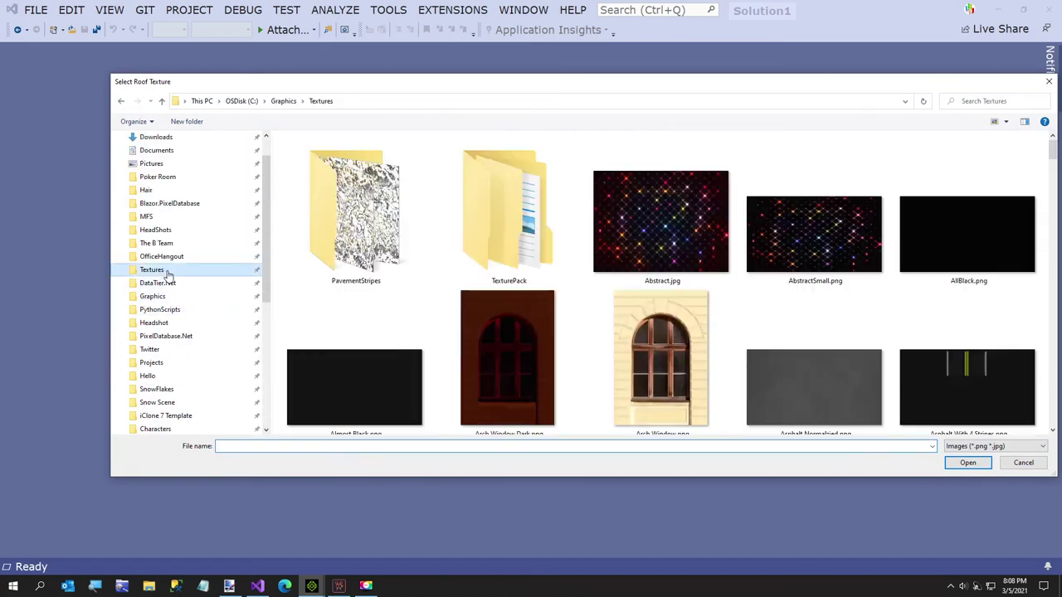
pyautogui.scroll(-3, 334, 228)
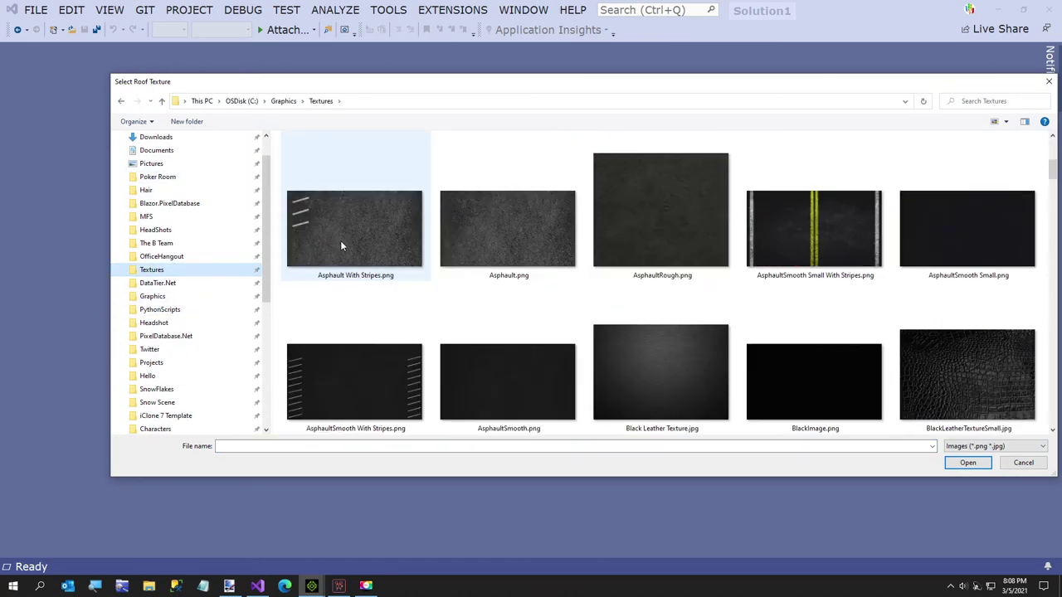
pyautogui.doubleClick(509, 249)
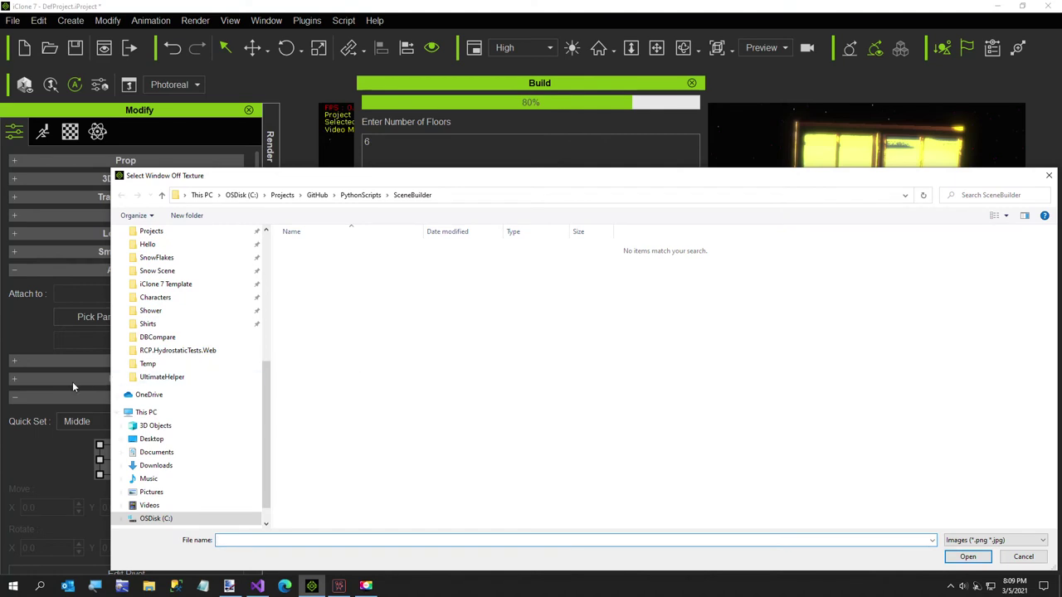
# - Apply Window 2.jpg to unlit windows, completing the build with 202 lights off
pyautogui.scroll(3, 146, 404)
pyautogui.scroll(2, 146, 403)
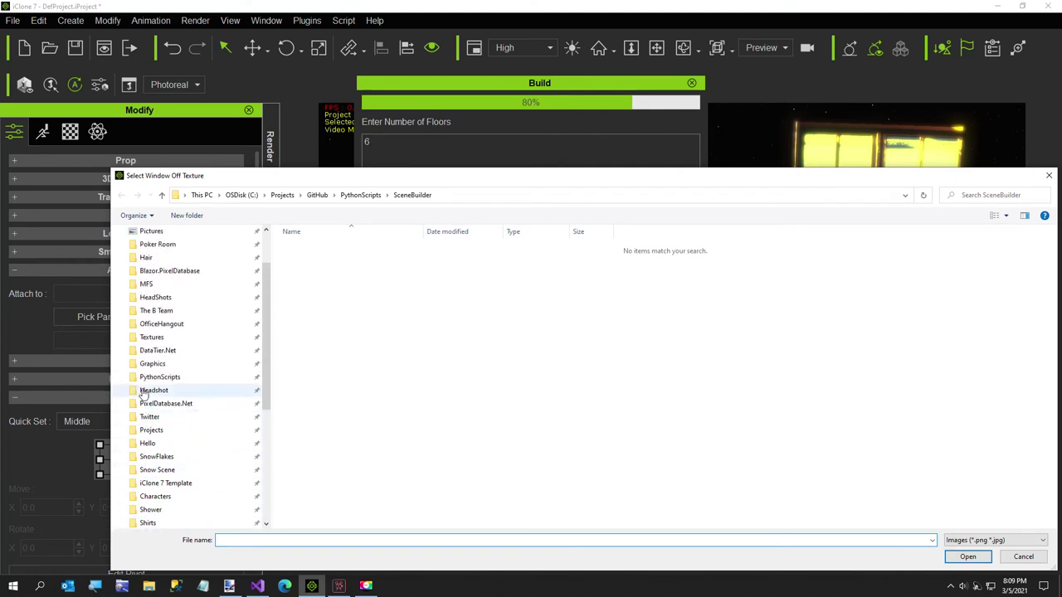
pyautogui.click(149, 338)
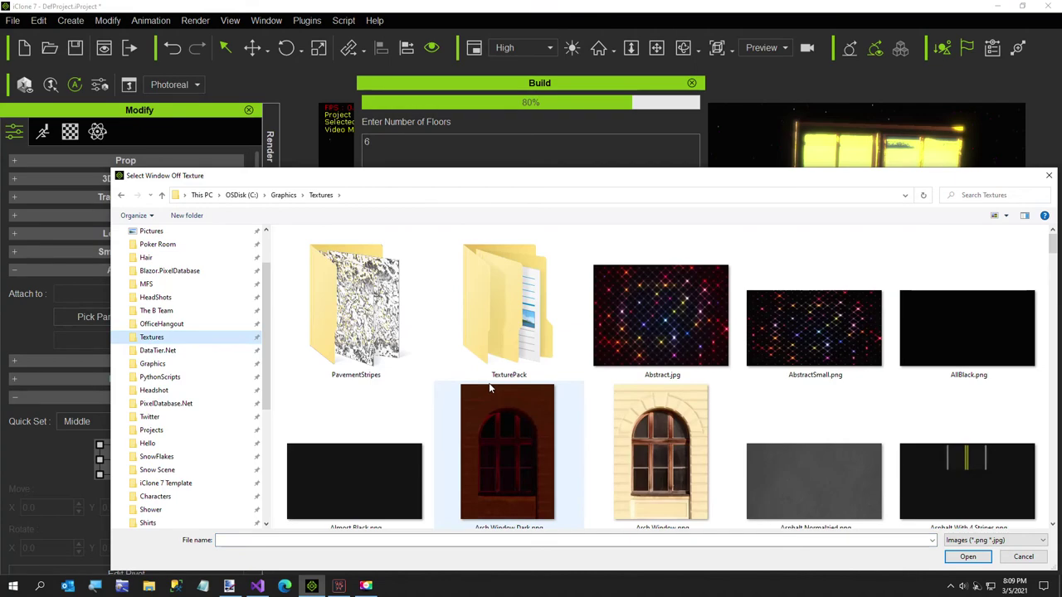
pyautogui.scroll(-10, 539, 379)
pyautogui.scroll(-20, 573, 379)
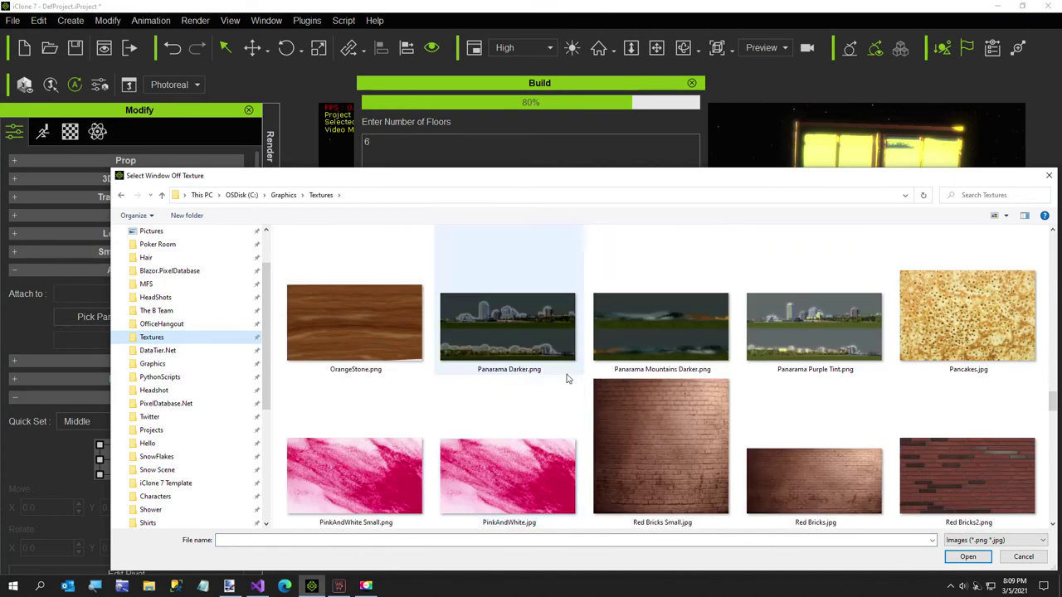
pyautogui.scroll(-4, 564, 384)
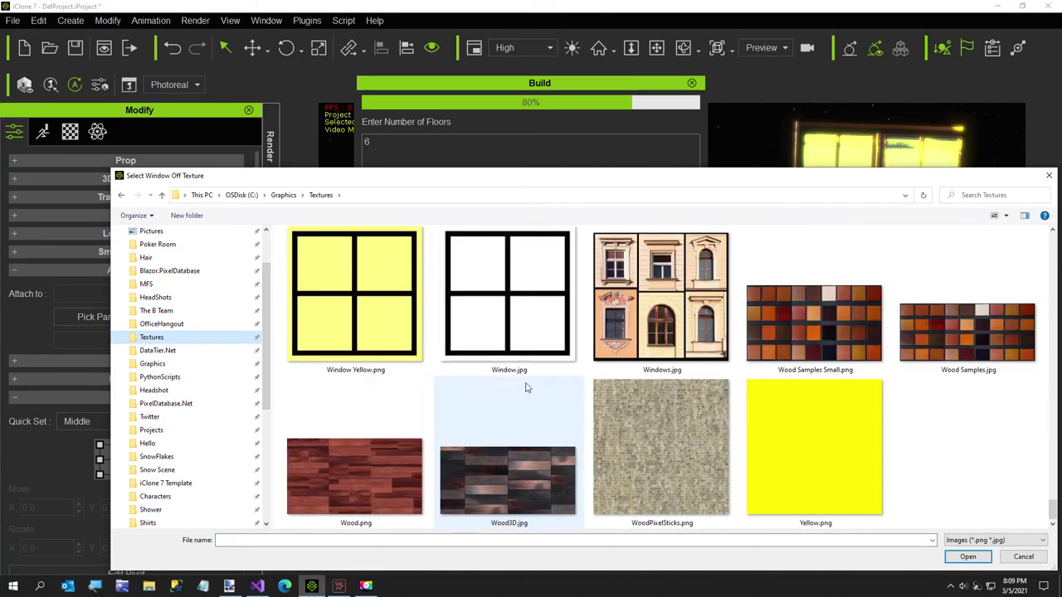
pyautogui.scroll(2, 526, 386)
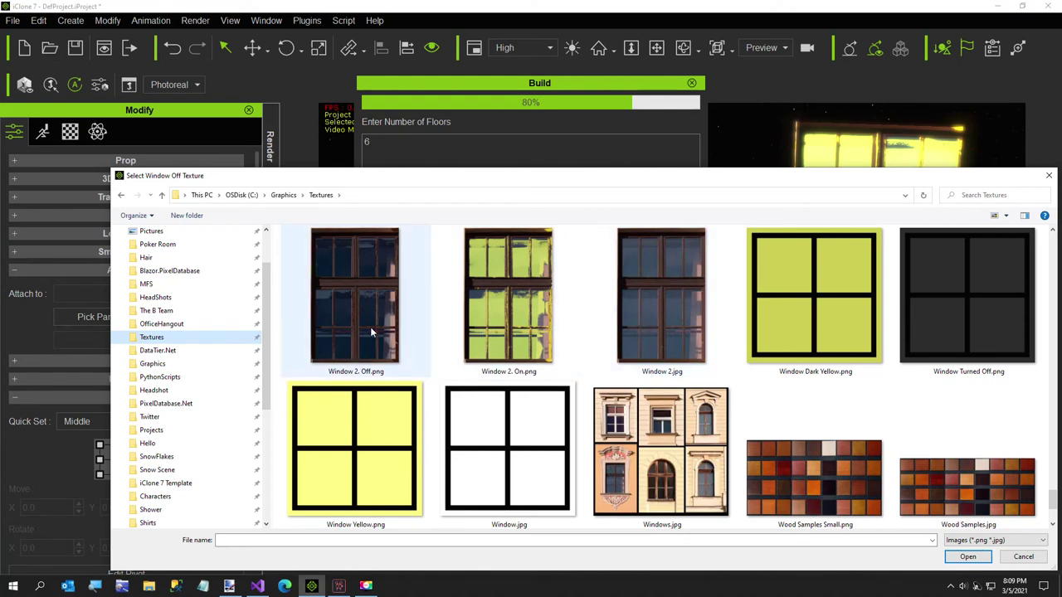
pyautogui.click(661, 308)
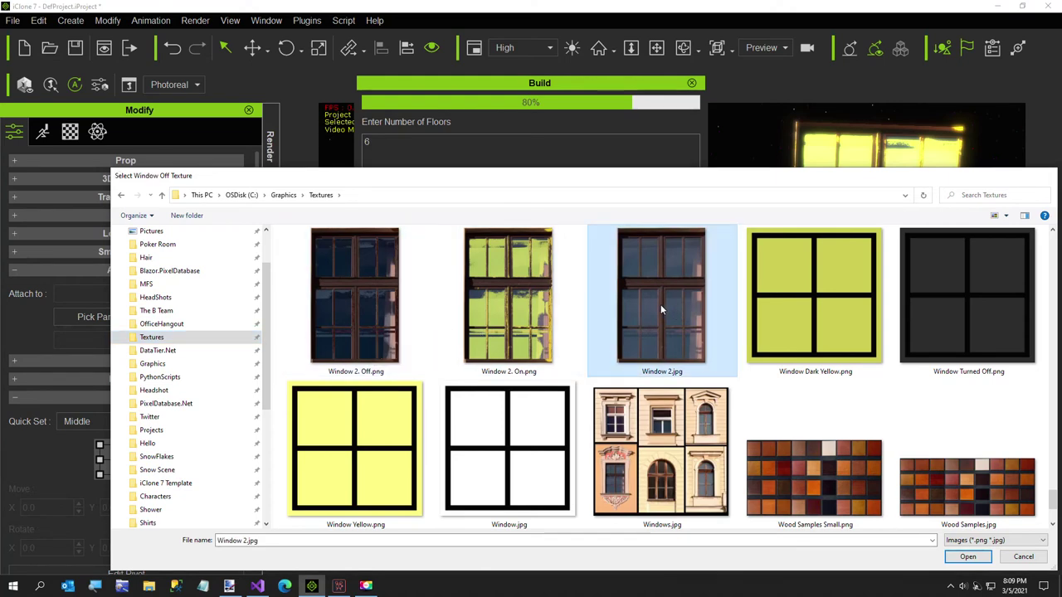
pyautogui.doubleClick(661, 307)
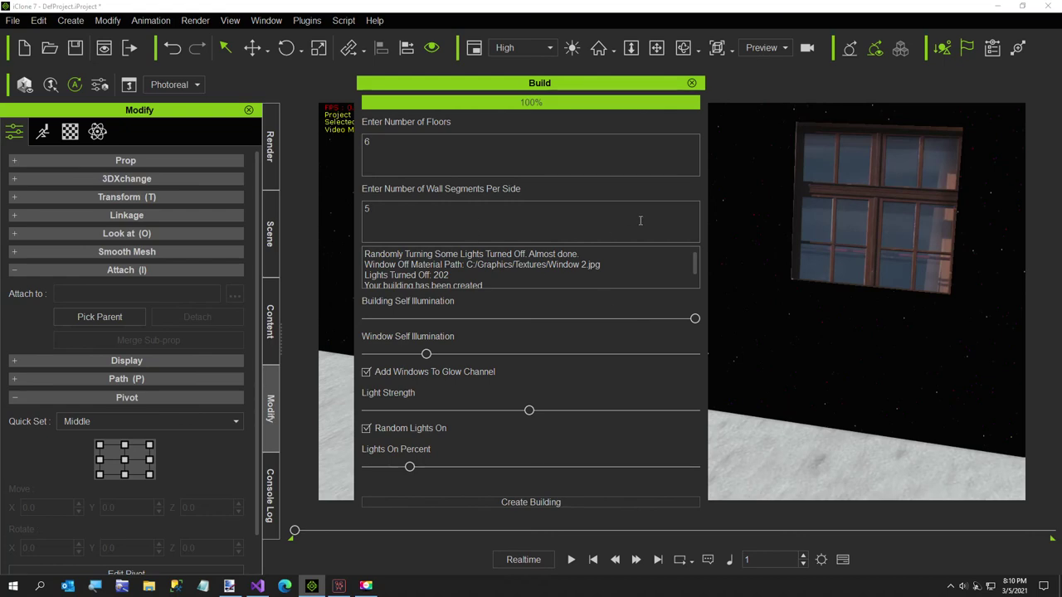
# - Close the generator panel and pan, orbit and zoom around the black building up to its roof
pyautogui.click(691, 83)
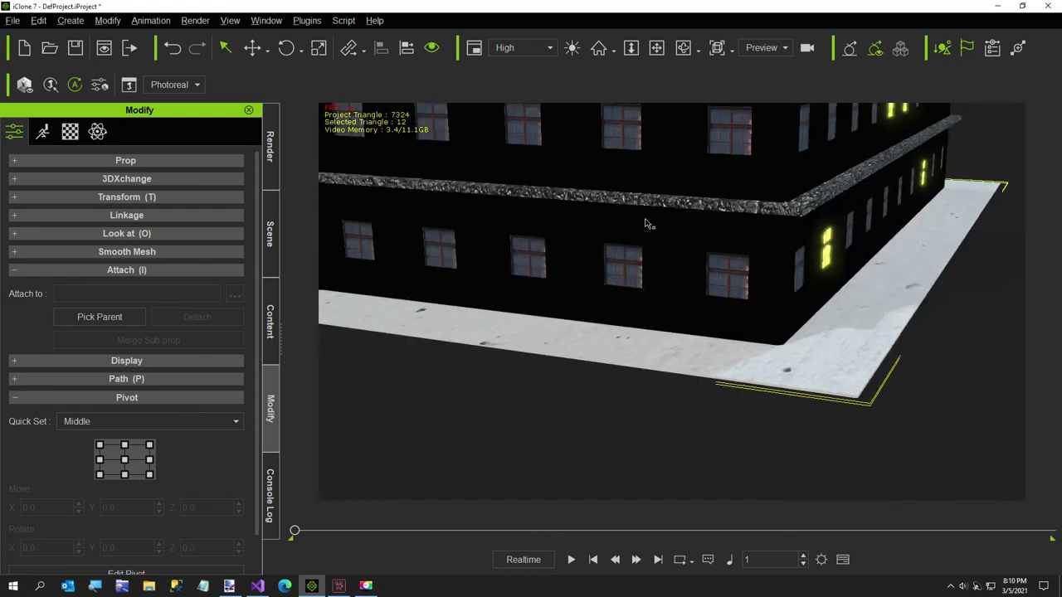
pyautogui.moveTo(637, 249); pyautogui.dragTo(643, 286, button='middle')
pyautogui.moveTo(644, 217); pyautogui.dragTo(650, 302, button='middle')
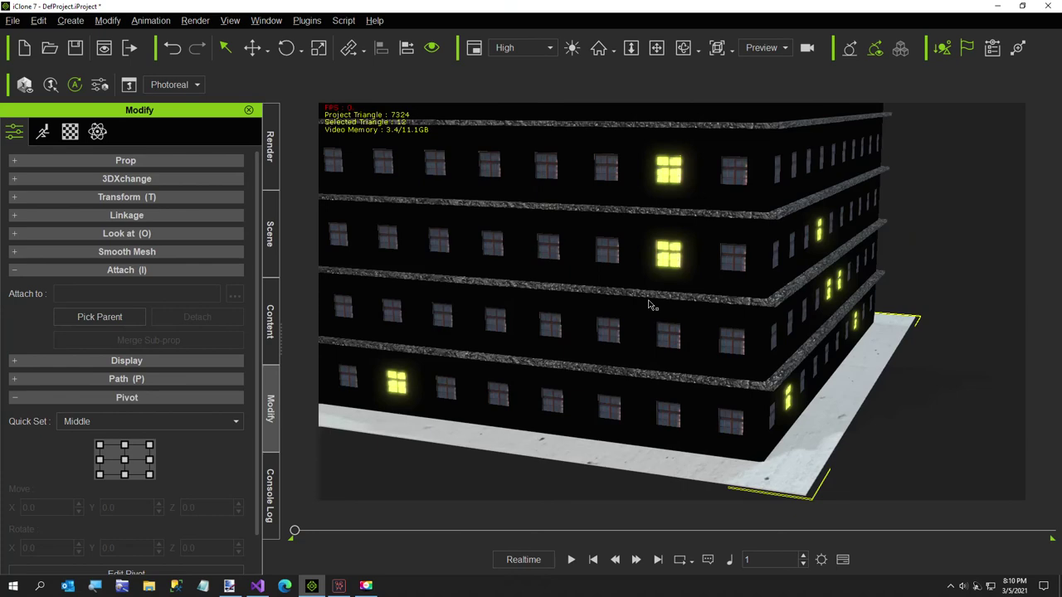
pyautogui.scroll(-5, 645, 292)
pyautogui.moveTo(643, 303); pyautogui.dragTo(630, 324, button='right')
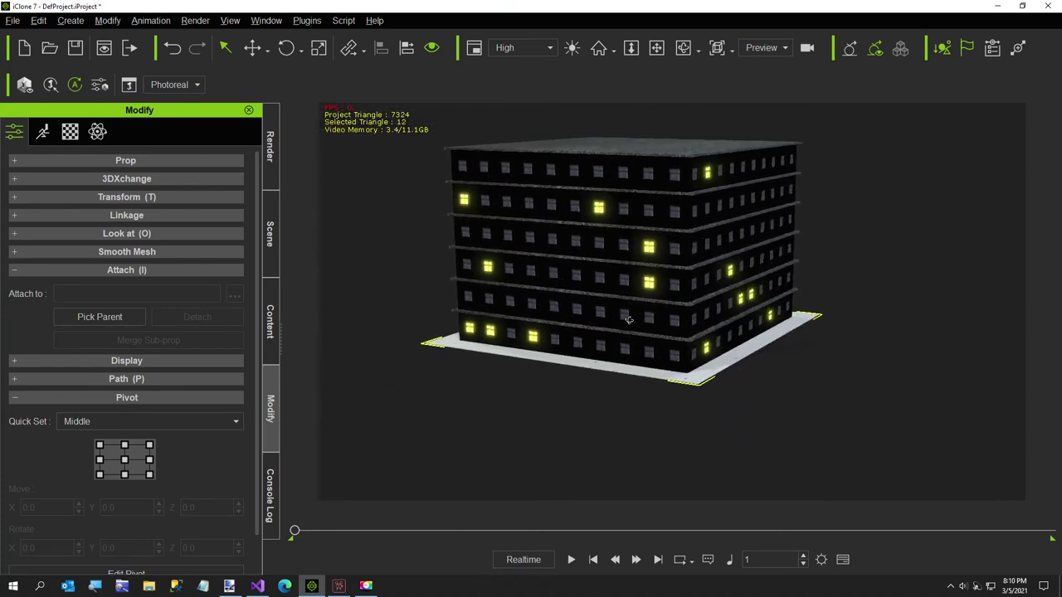
pyautogui.scroll(3, 644, 307)
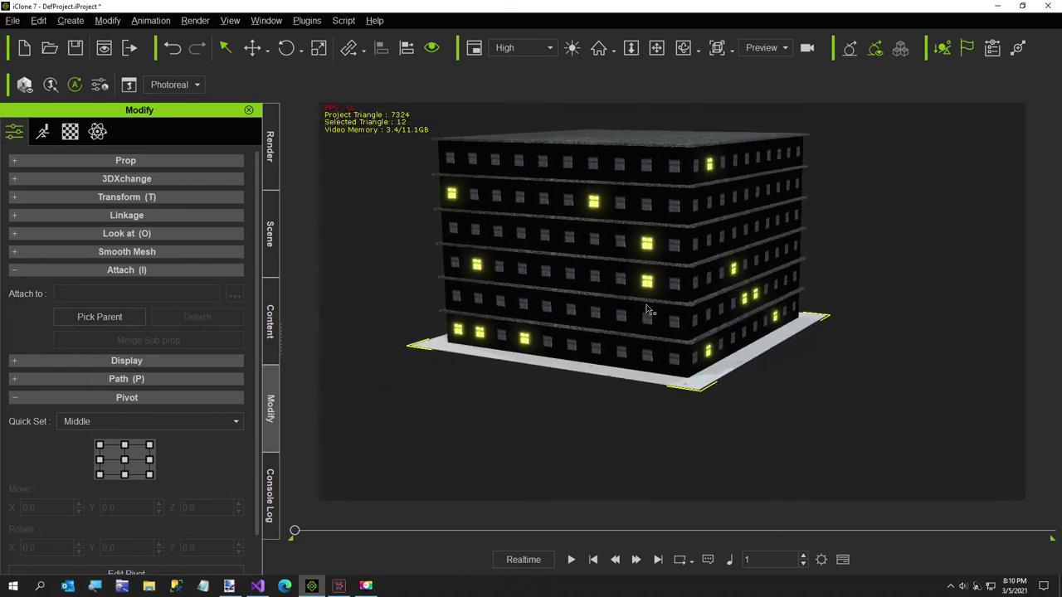
pyautogui.moveTo(643, 305); pyautogui.dragTo(647, 328, button='right')
pyautogui.scroll(3, 682, 335)
pyautogui.scroll(2, 682, 335)
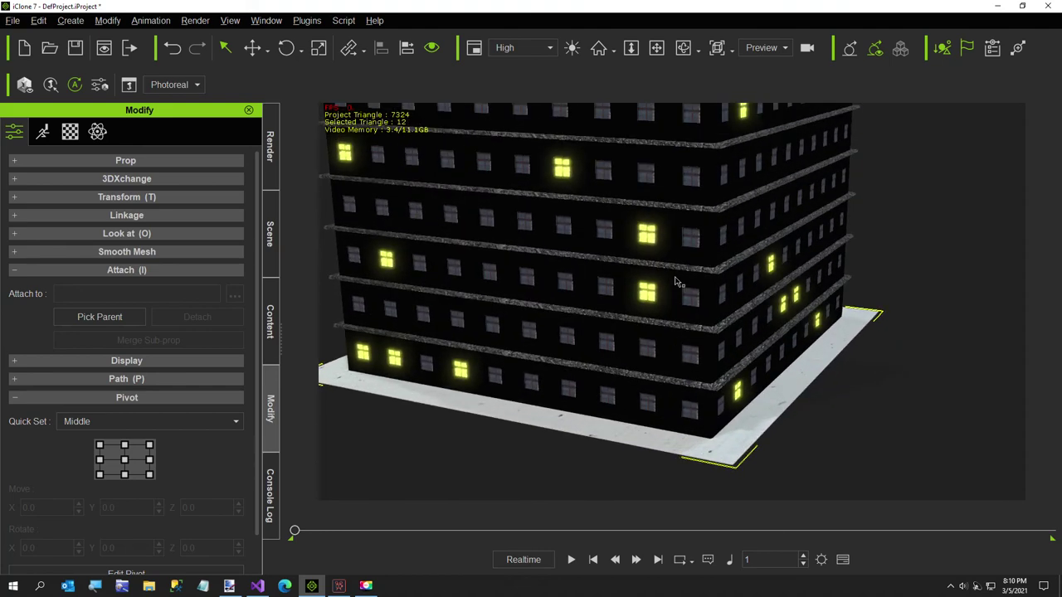
pyautogui.moveTo(678, 329); pyautogui.dragTo(646, 274, button='right')
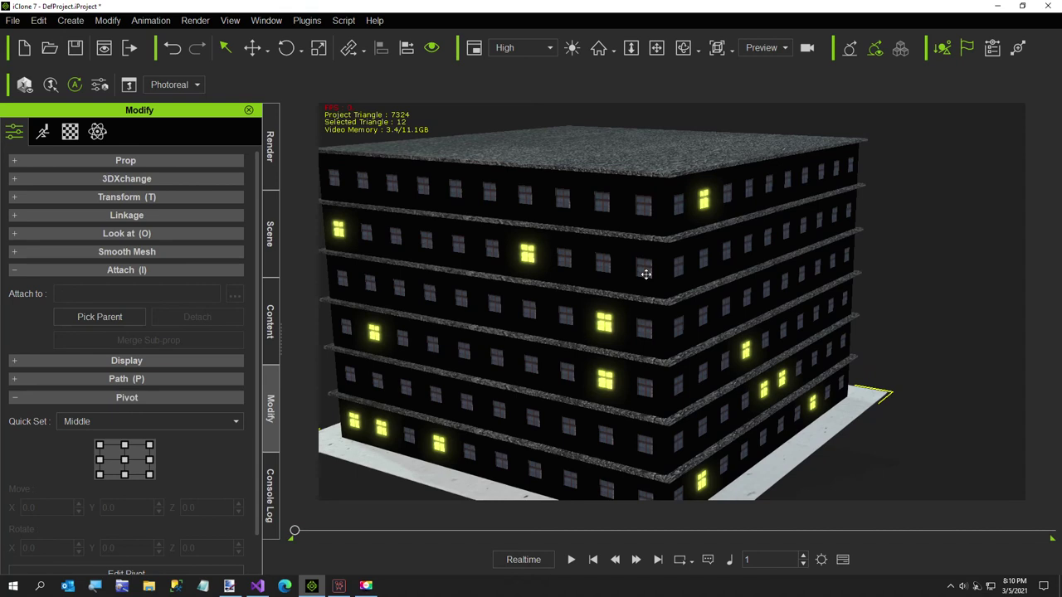